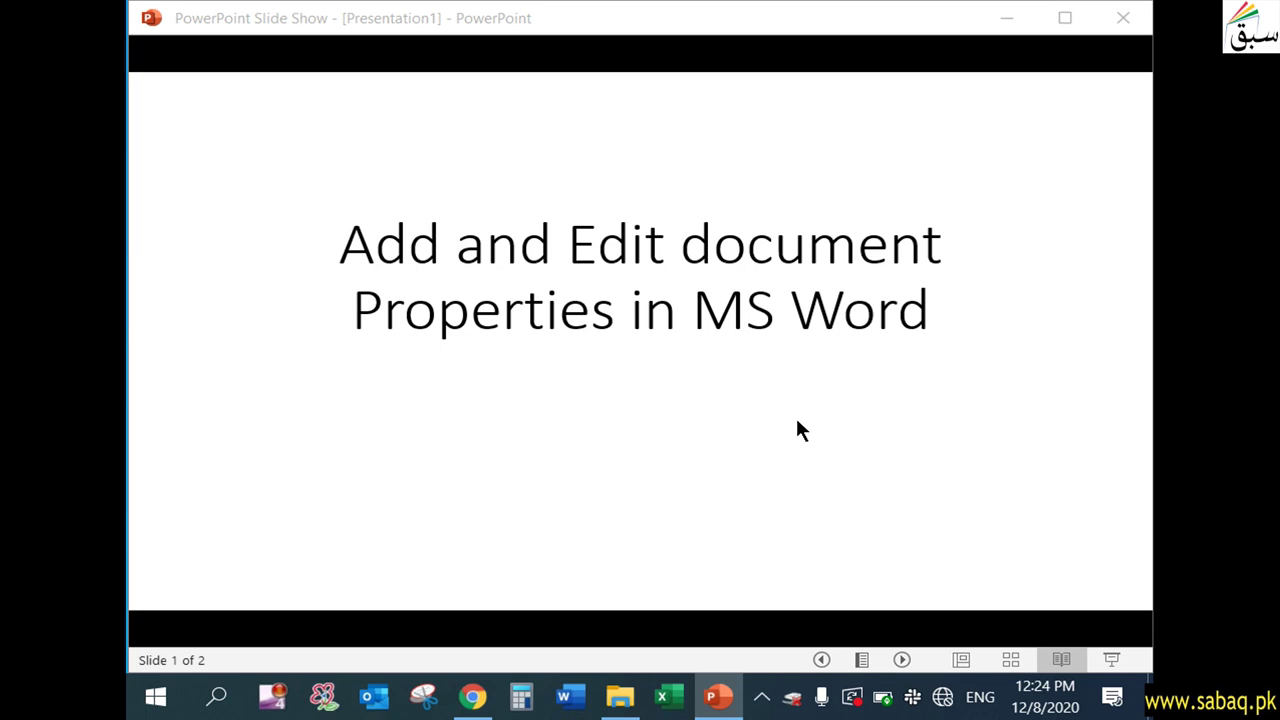
# Advance to slide 2 and reveal the Subject, Status and fourth bullets in turn.
pyautogui.click(797, 428)
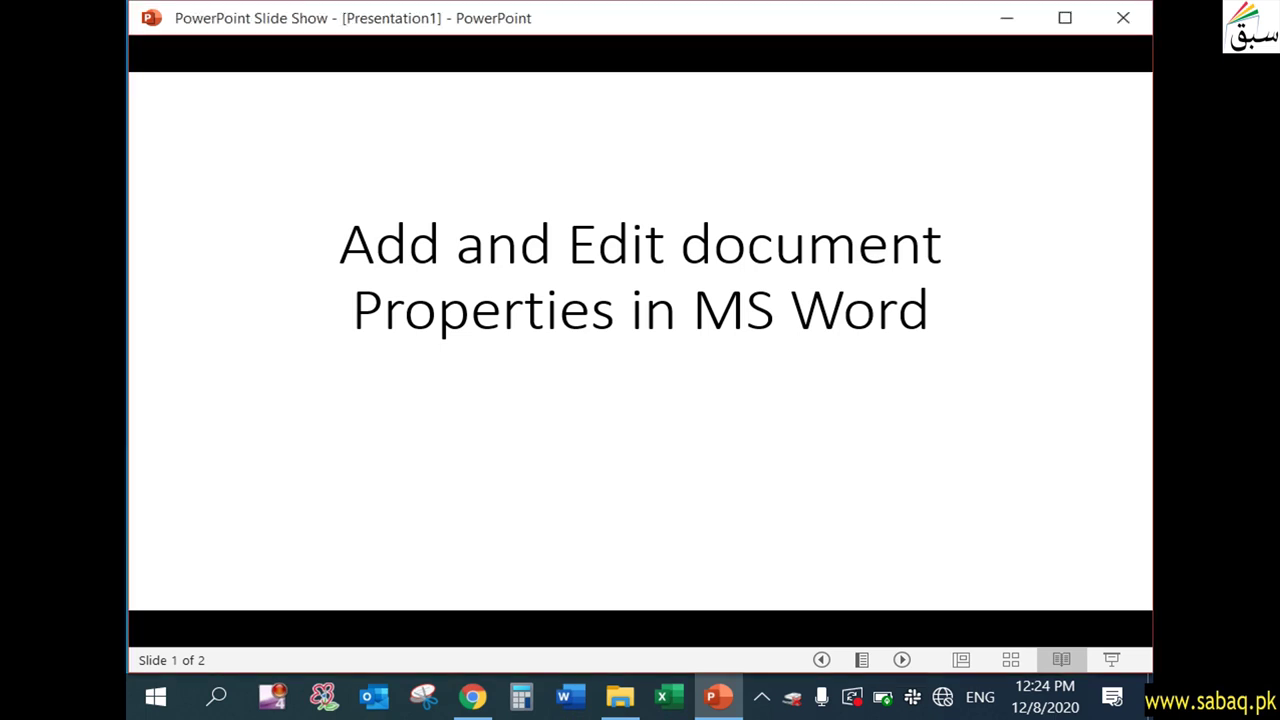
pyautogui.click(797, 428)
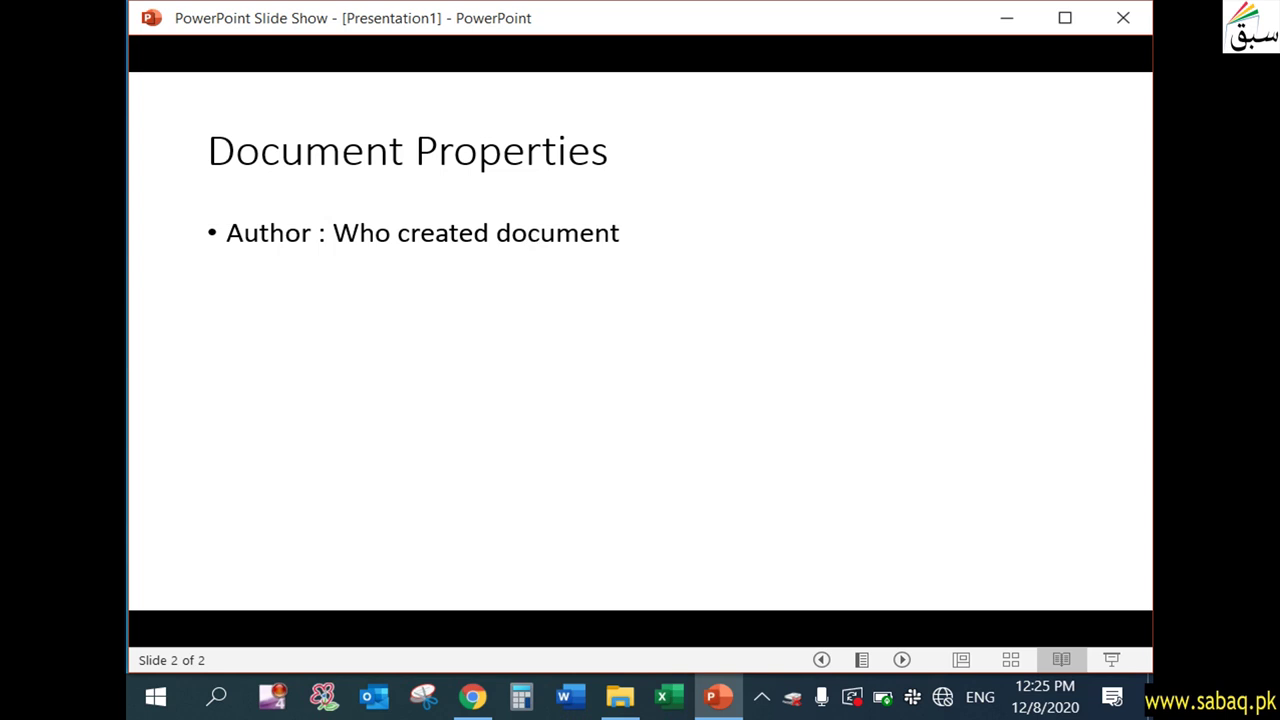
pyautogui.press('Right')
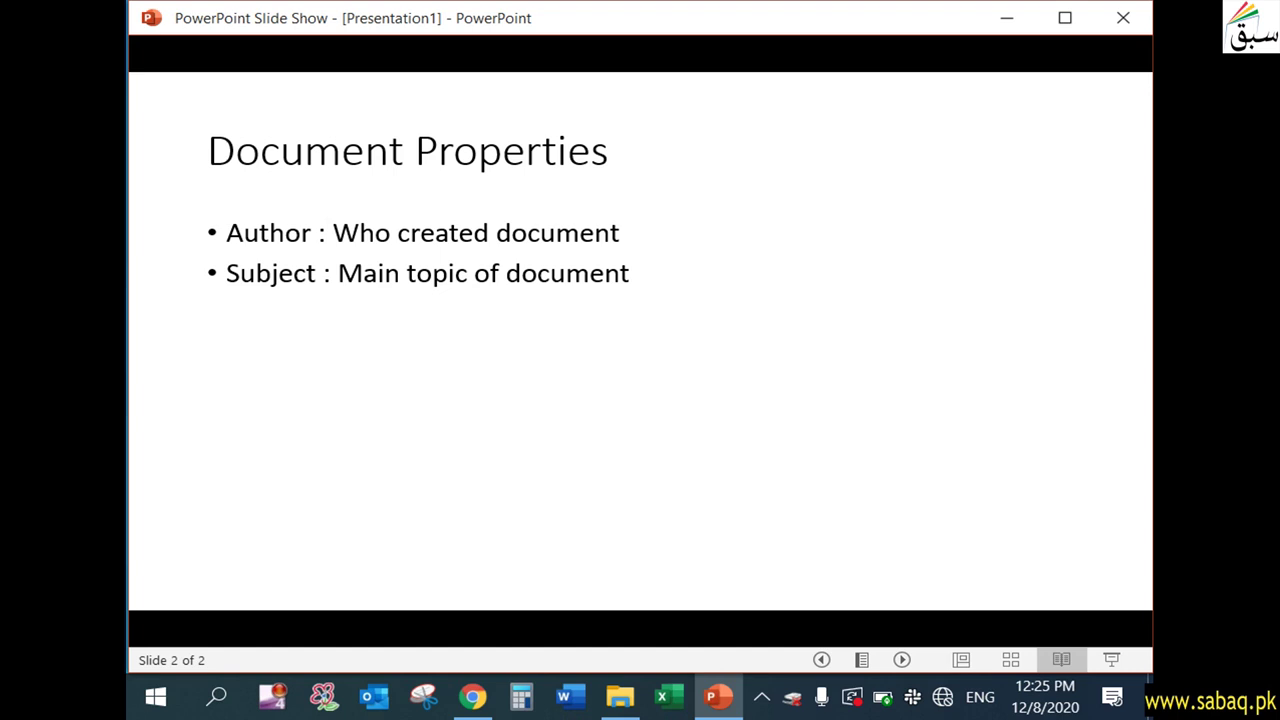
pyautogui.press('Right')
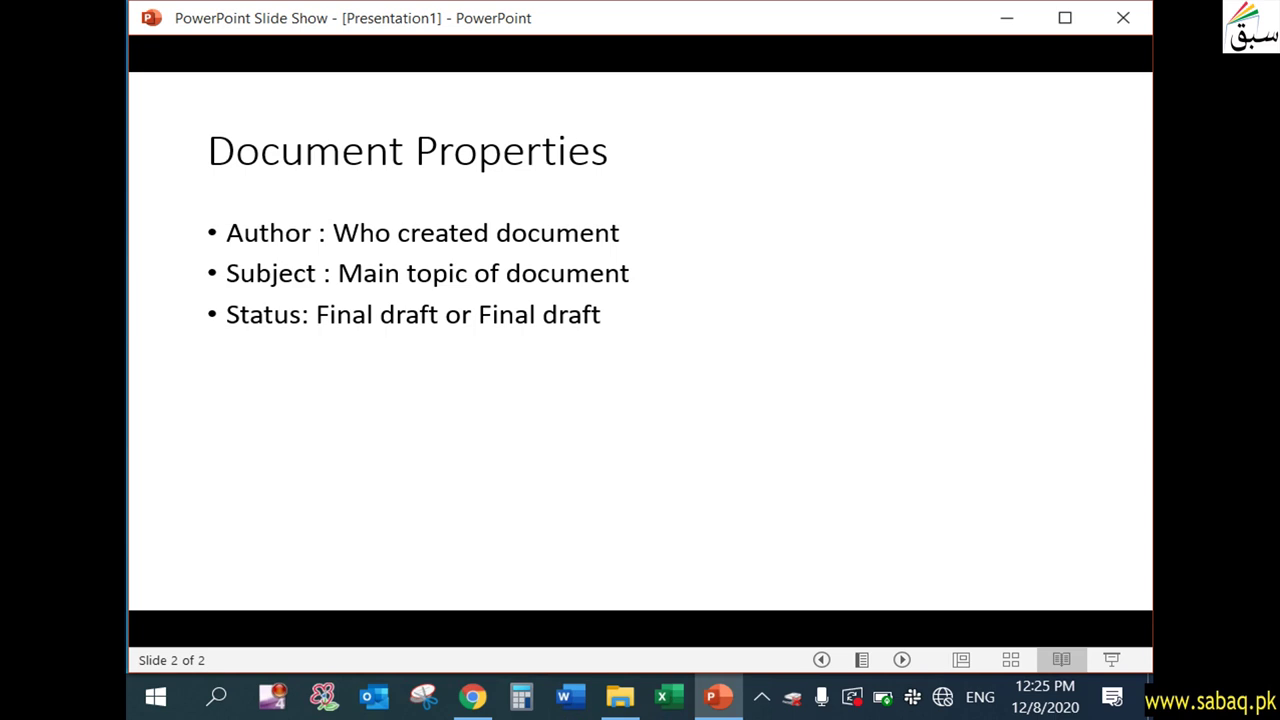
pyautogui.press('Right')
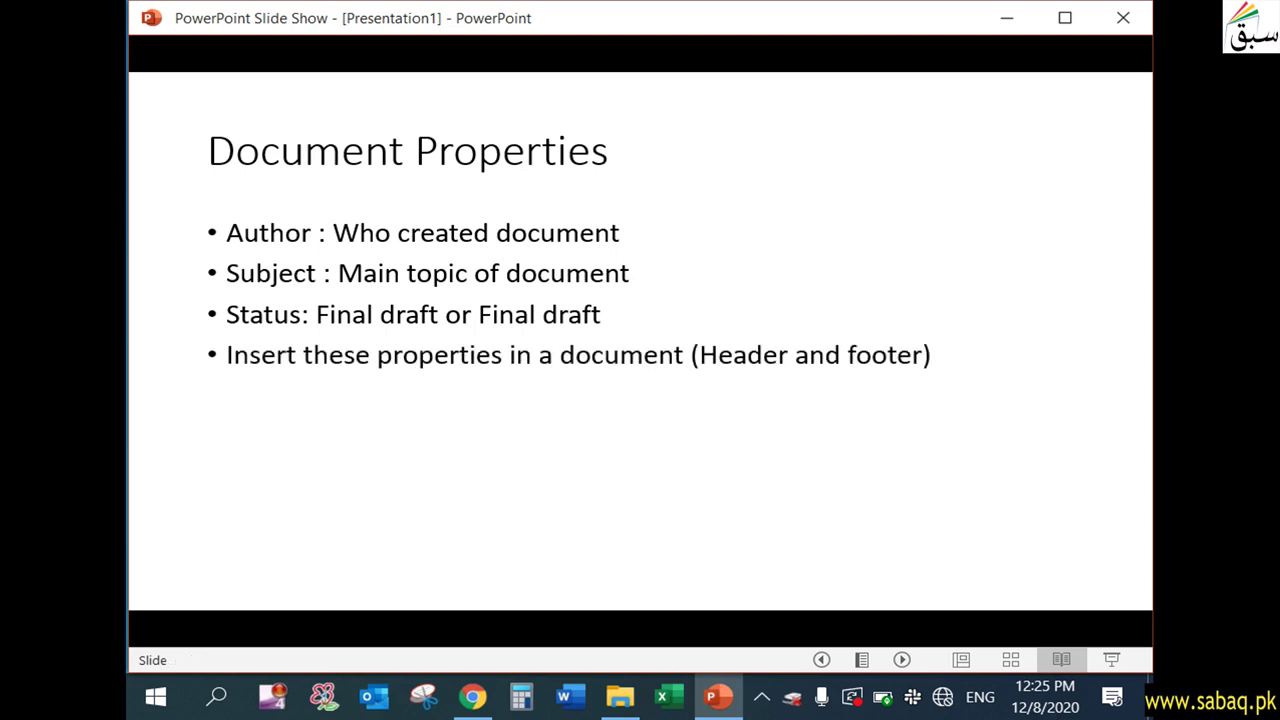
# End the slide show and return to editing slide 2's Status bullet.
pyautogui.press('Right')
pyautogui.press('Right')
pyautogui.click(203, 329)
pyautogui.click(468, 360)
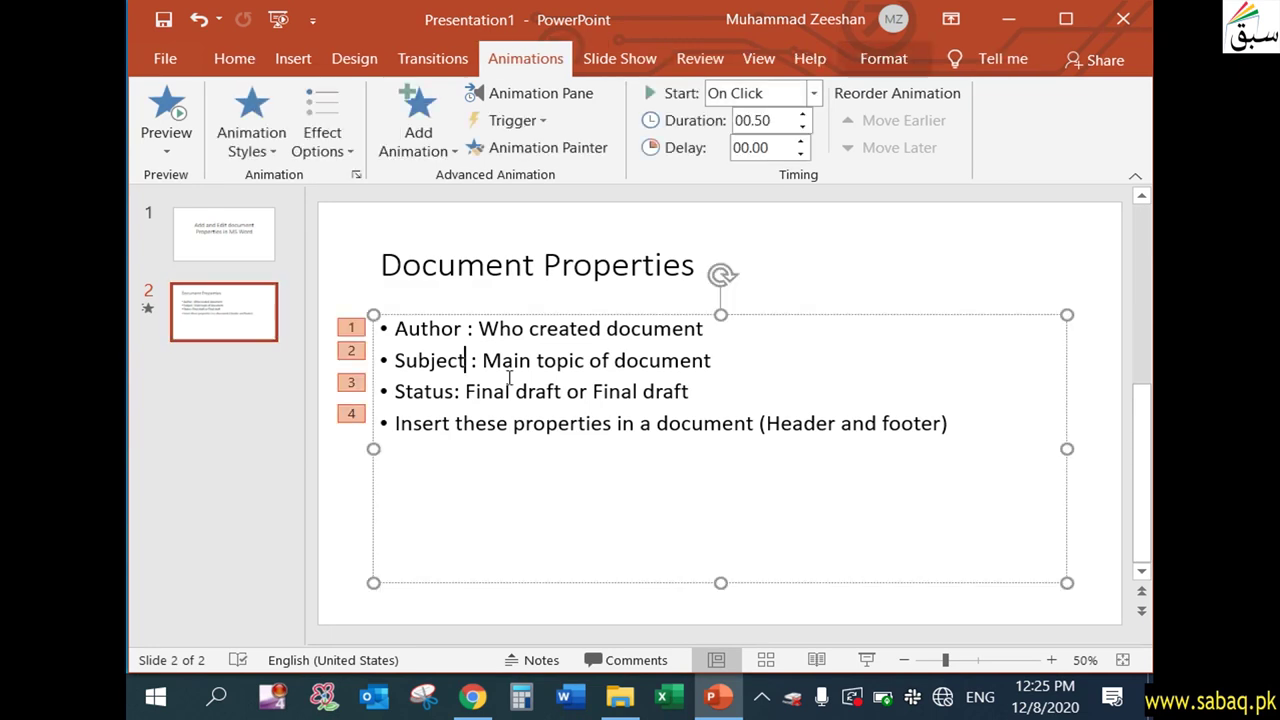
# Change the first 'Final' in the Status bullet to 'First' and view slide 2 in Reading View.
pyautogui.click(510, 391)
pyautogui.press('BackSpace')
pyautogui.press('BackSpace')
pyautogui.press('BackSpace')
pyautogui.write('rst')
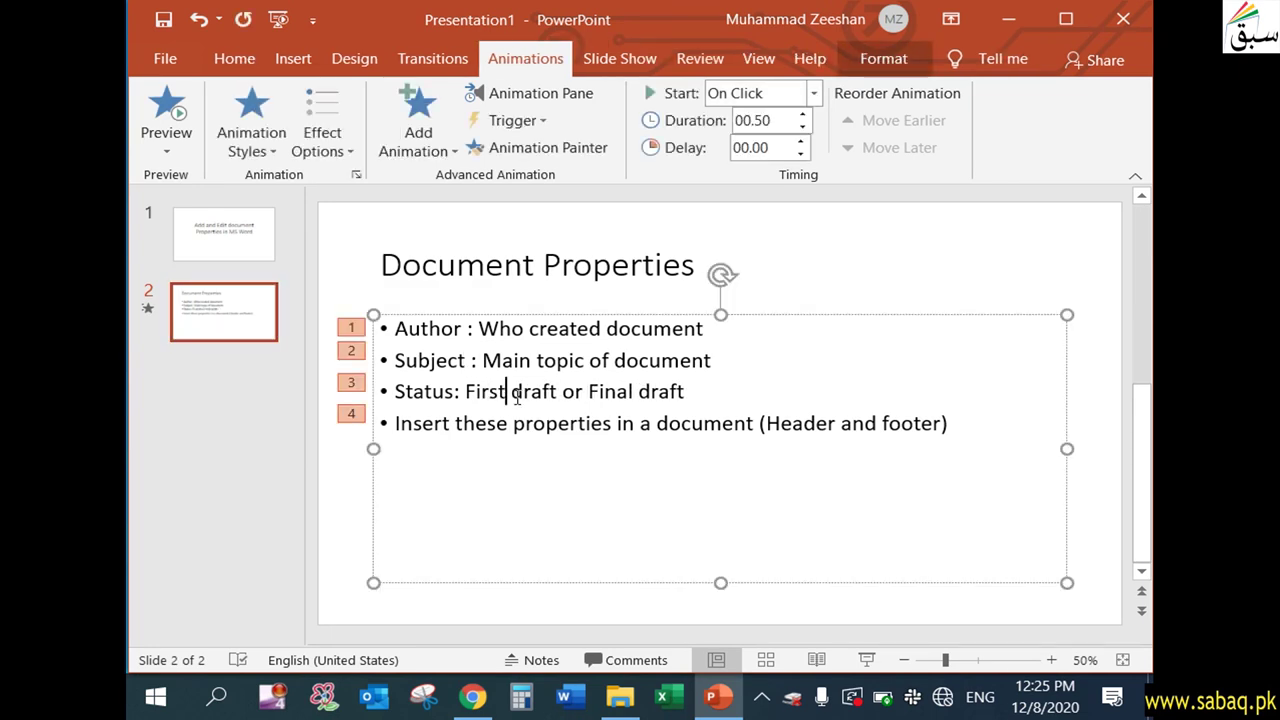
pyautogui.click(817, 660)
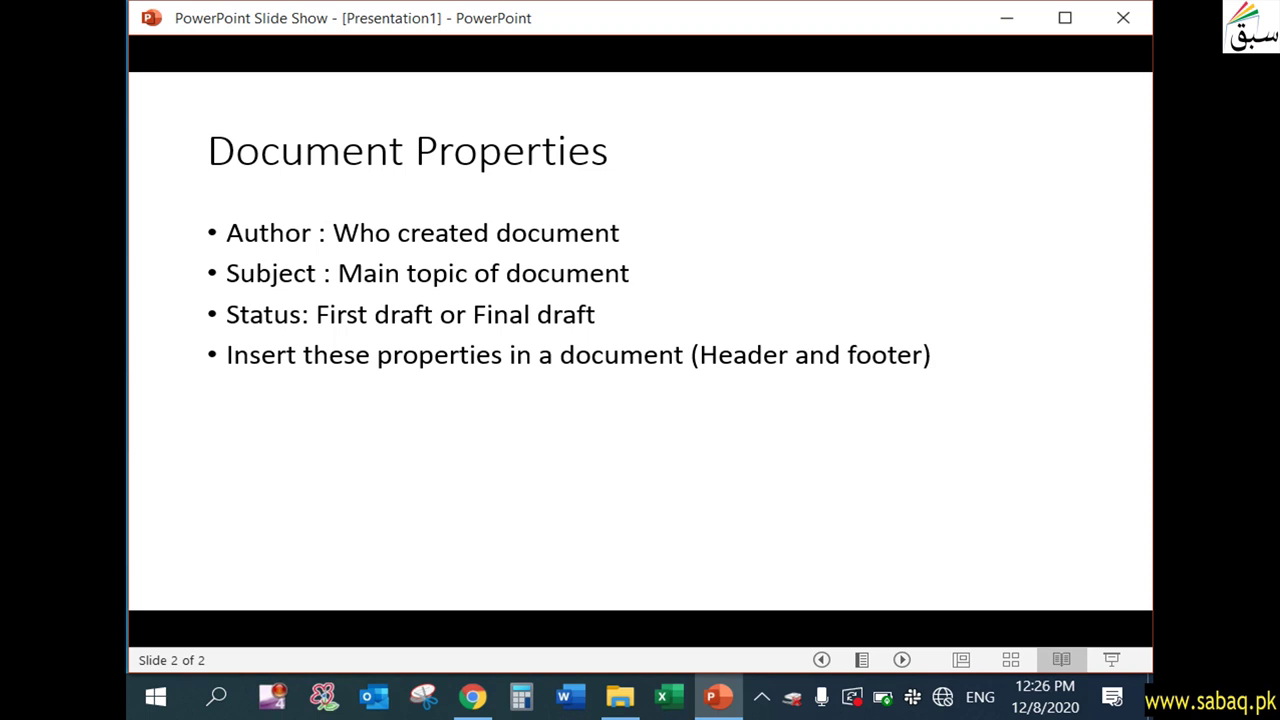
pyautogui.click(578, 702)
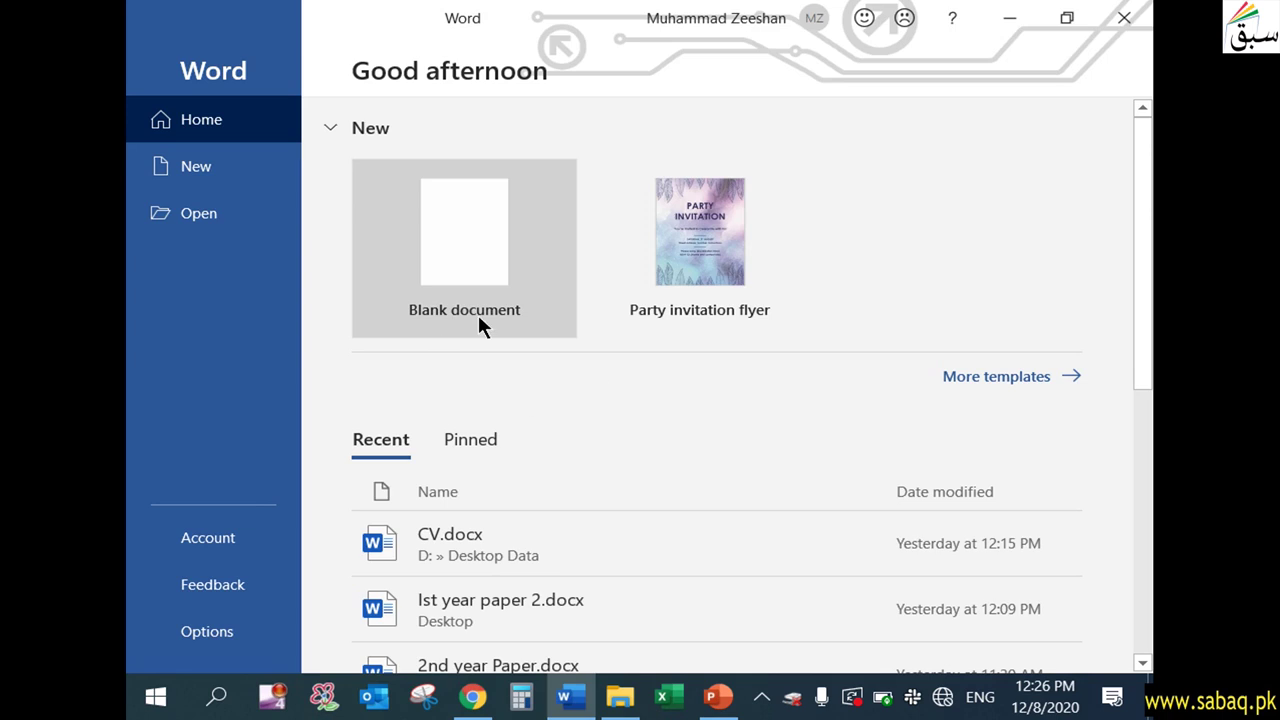
# Create a new blank Word document and open its File backstage.
pyautogui.click(476, 237)
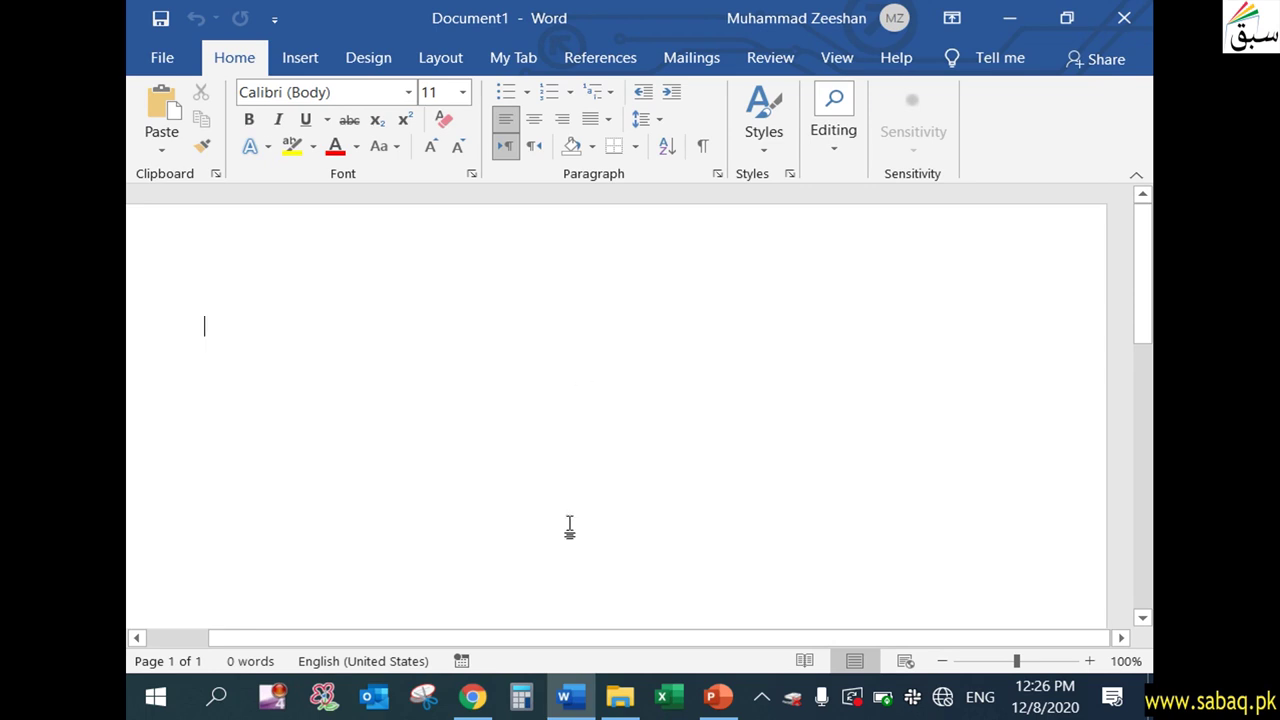
pyautogui.moveTo(524, 633); pyautogui.dragTo(451, 634)
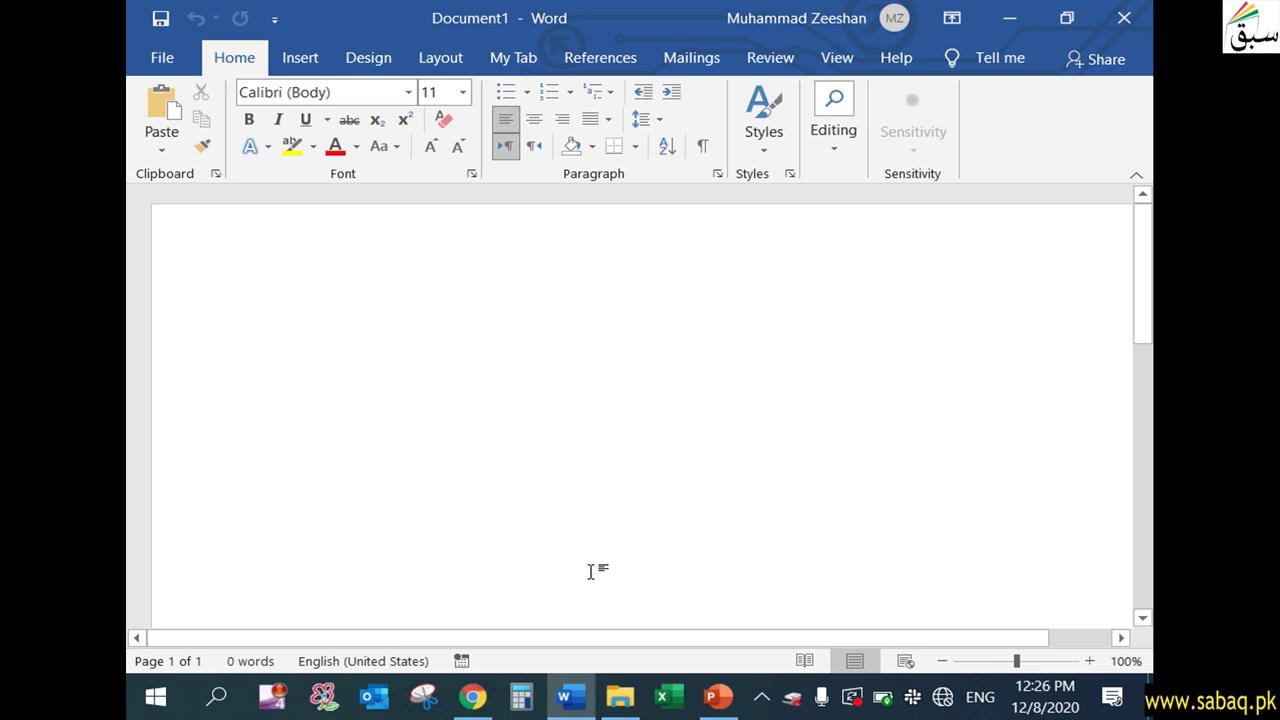
pyautogui.click(163, 58)
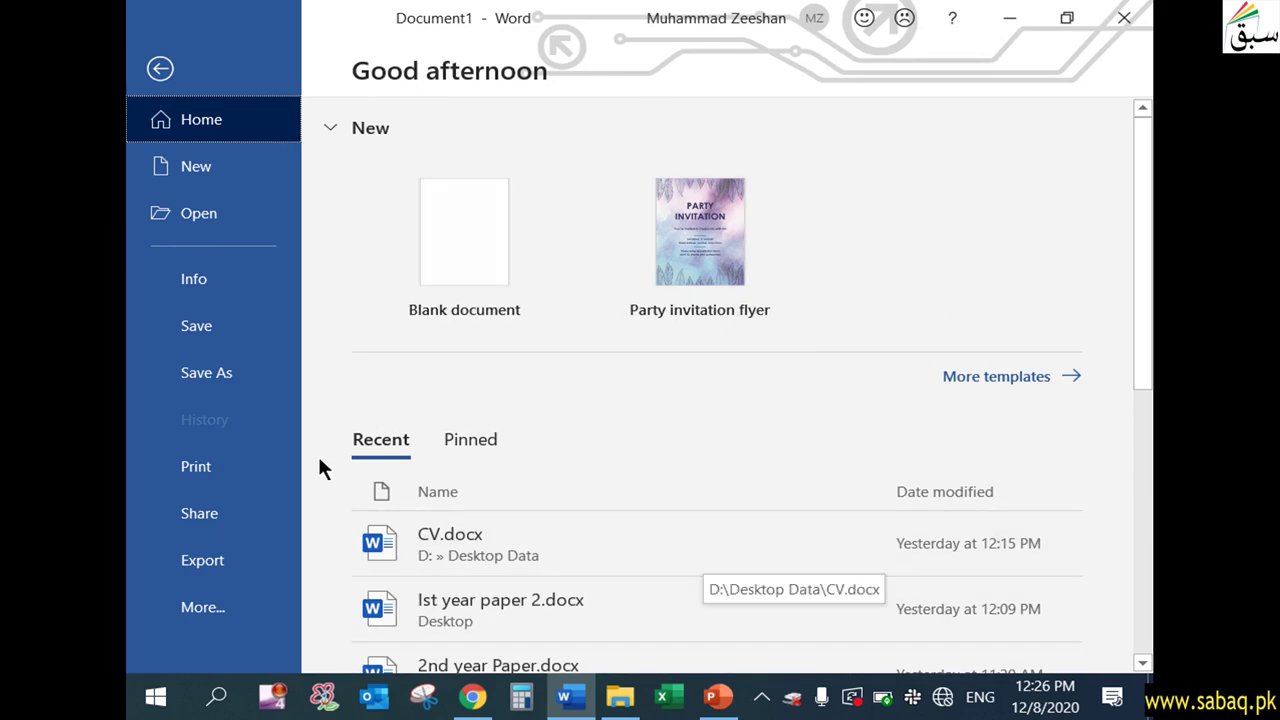
# Show the Info page and try the Title, Tags and Comments boxes, leaving them empty.
pyautogui.click(195, 279)
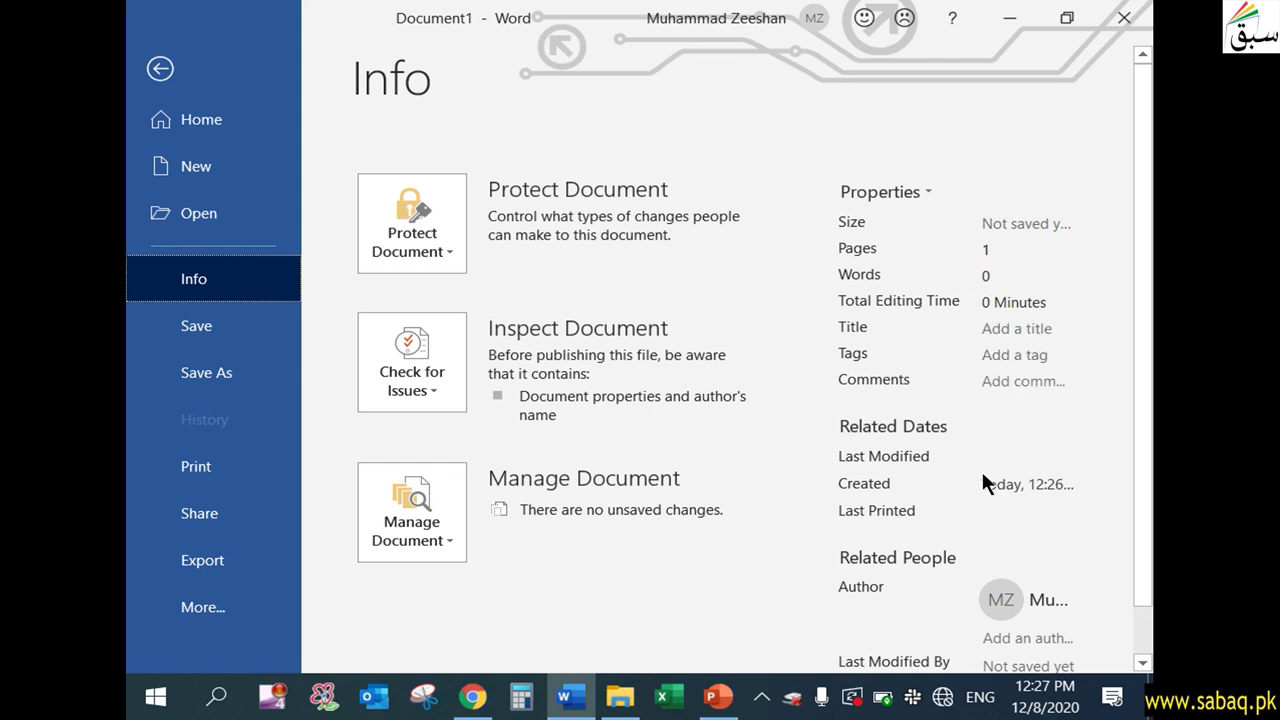
pyautogui.scroll(-1, 982, 474)
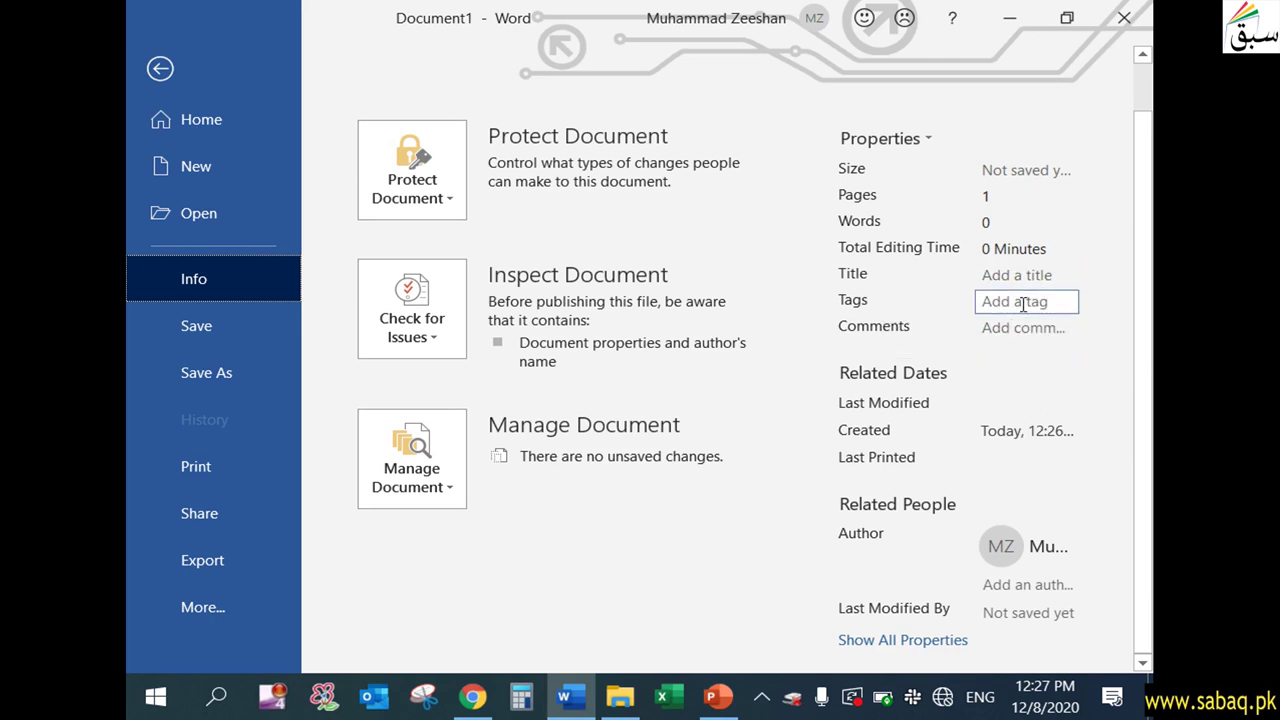
pyautogui.click(1015, 275)
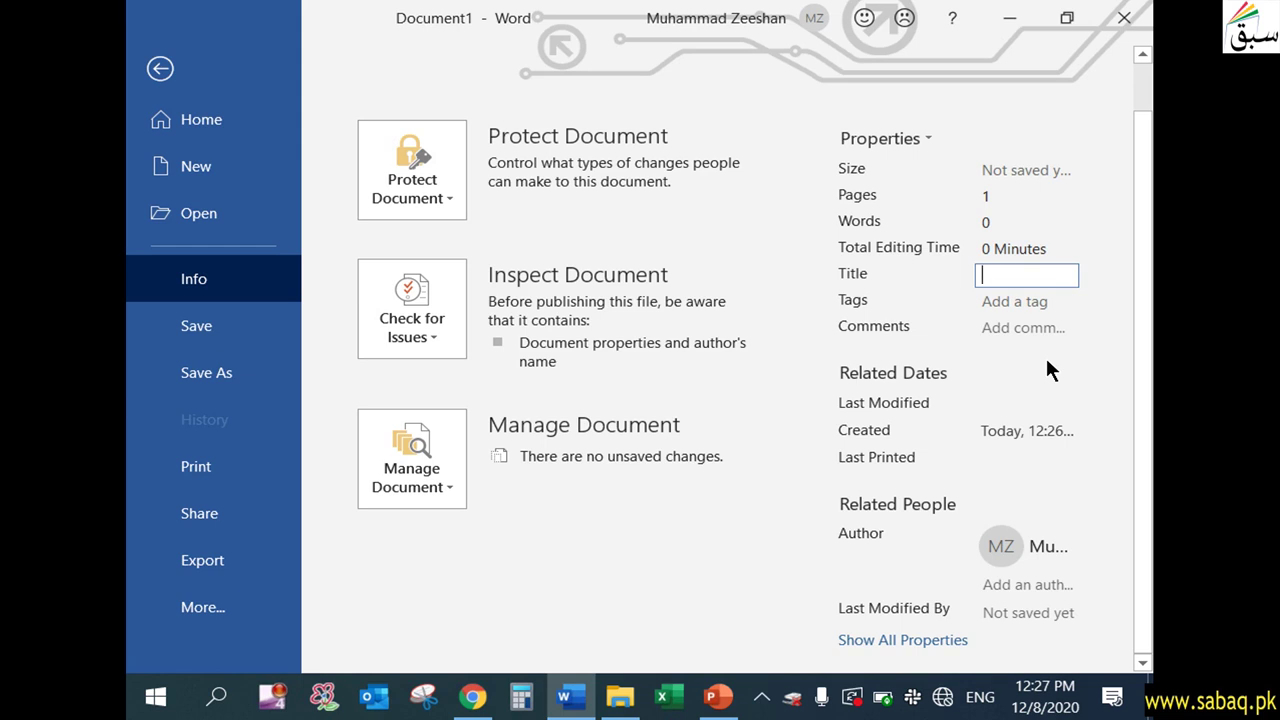
pyautogui.click(1026, 303)
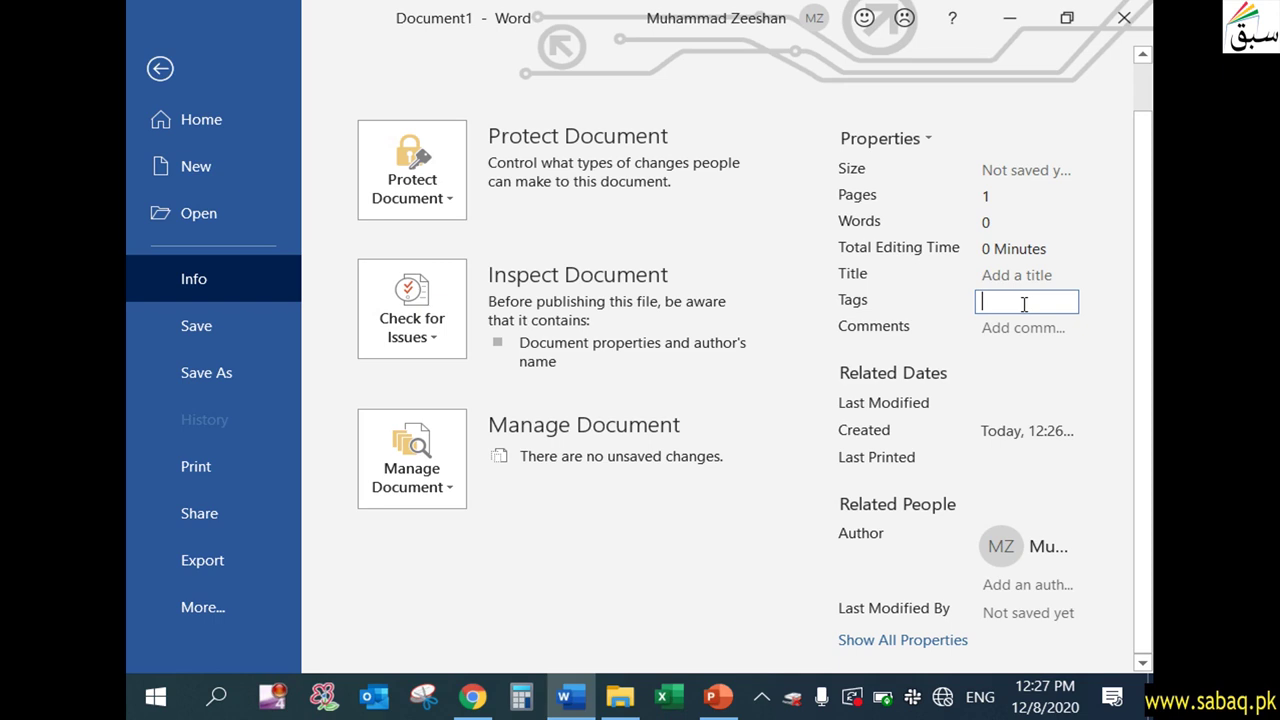
pyautogui.click(1043, 417)
pyautogui.click(1028, 325)
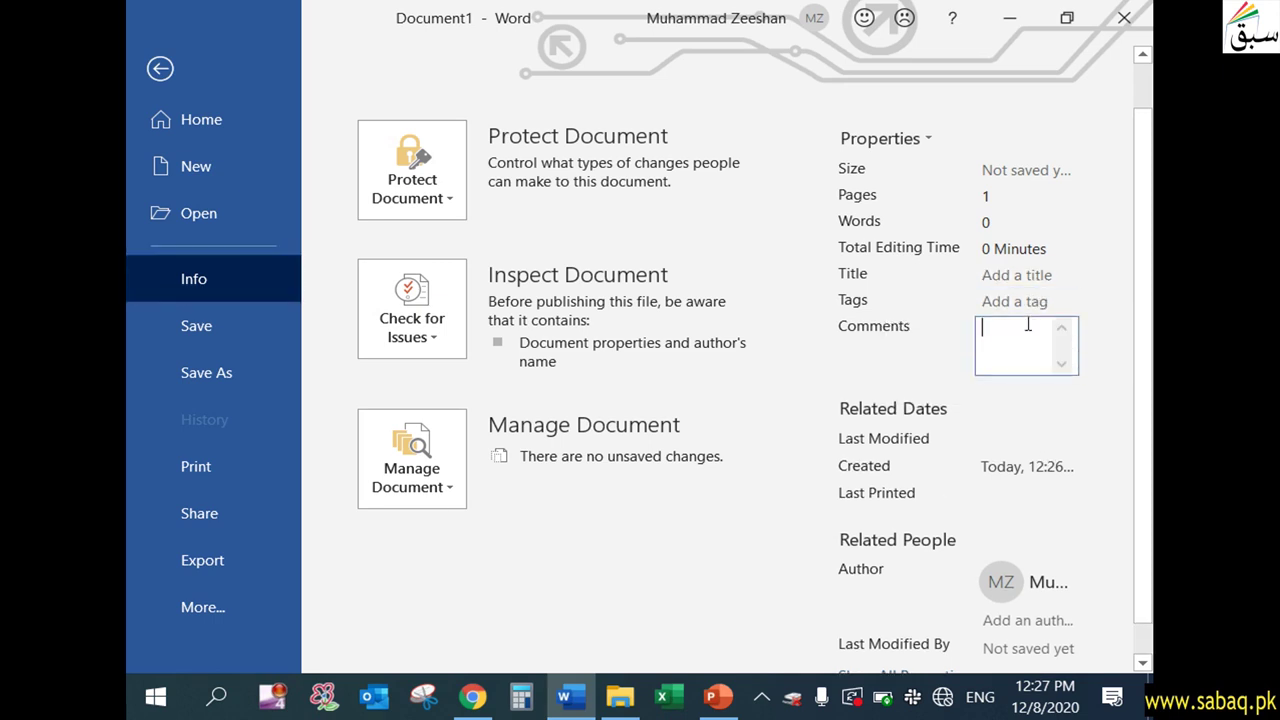
pyautogui.click(1085, 445)
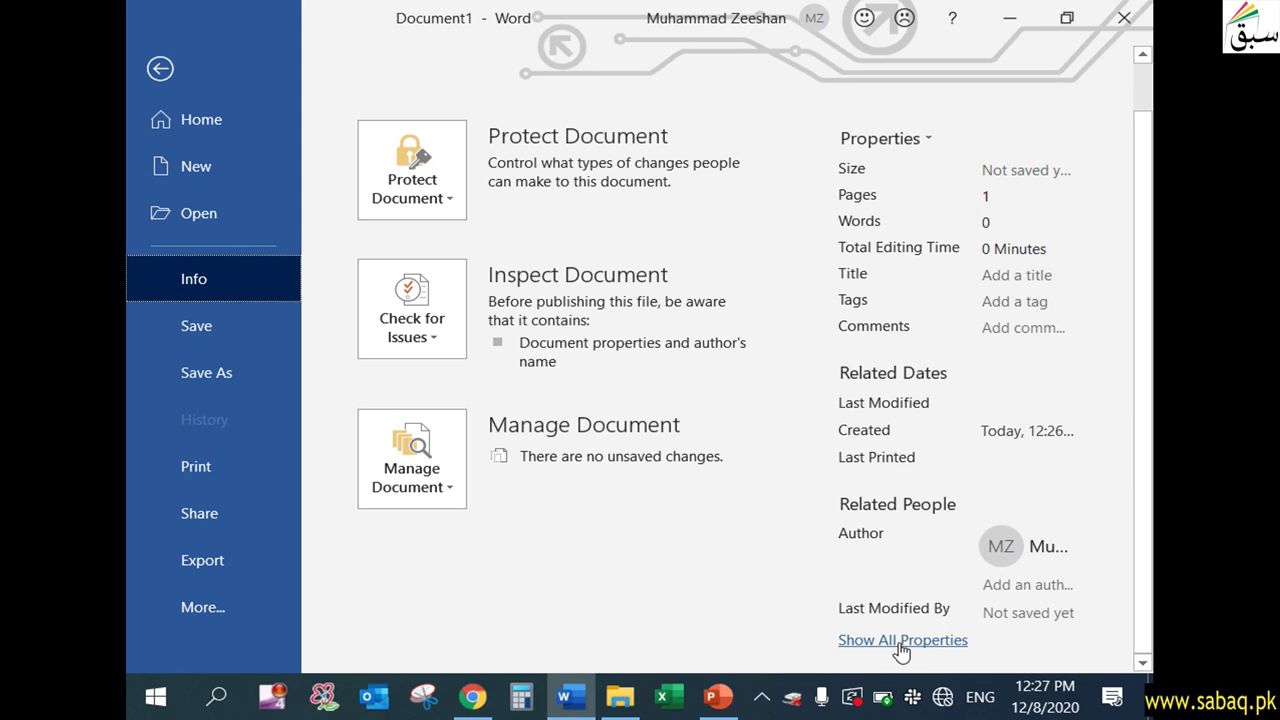
# Open Advanced Properties and close the dialog without changes.
pyautogui.click(932, 133)
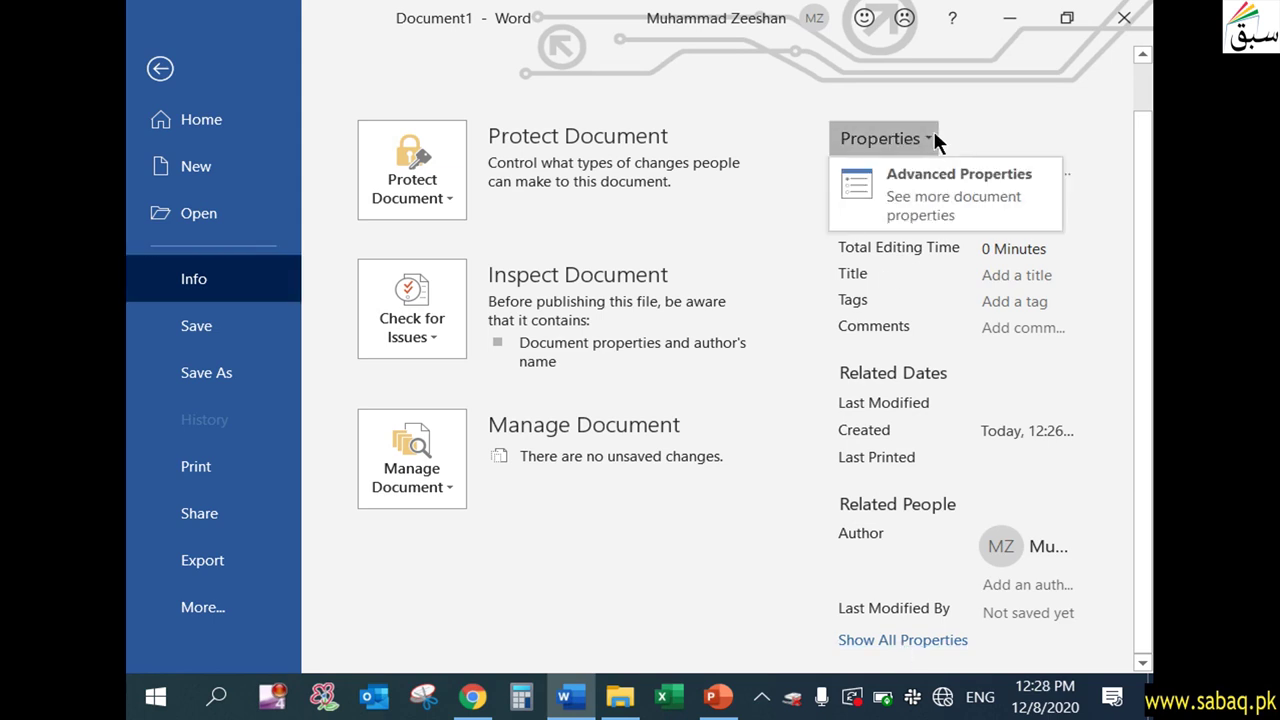
pyautogui.click(942, 186)
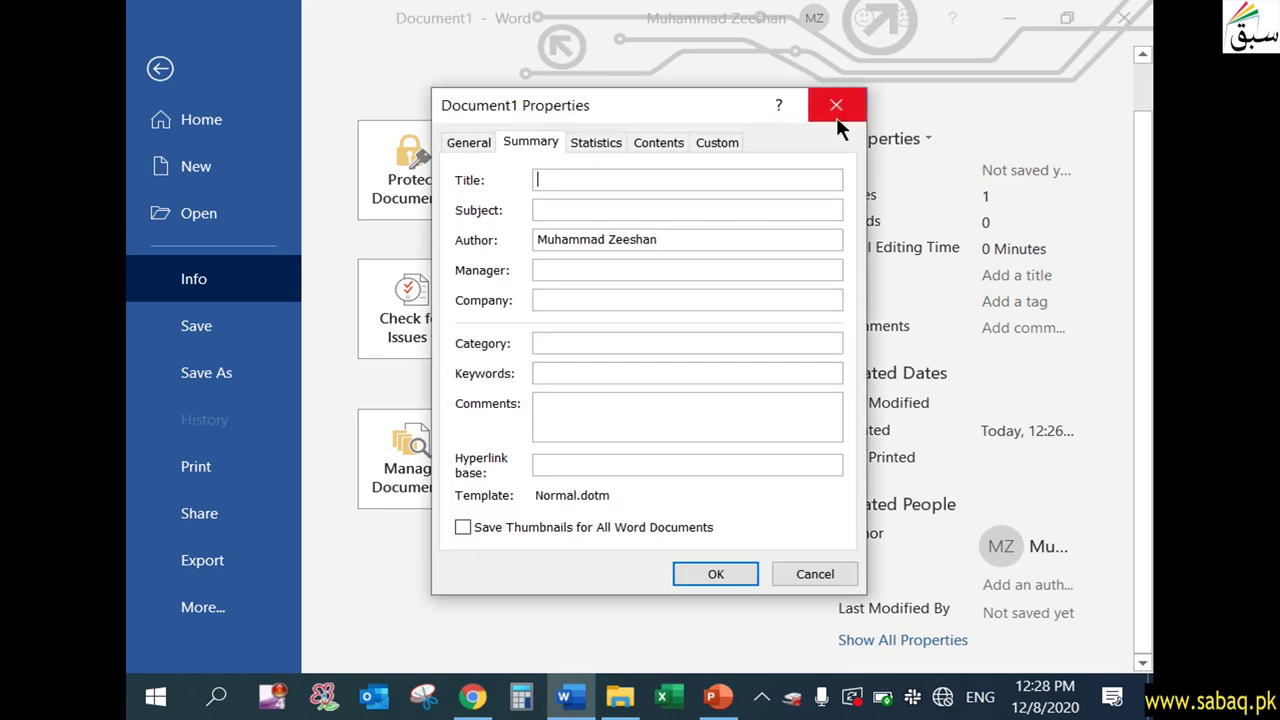
pyautogui.click(836, 105)
# Show all properties and scroll through the full property list.
pyautogui.click(940, 641)
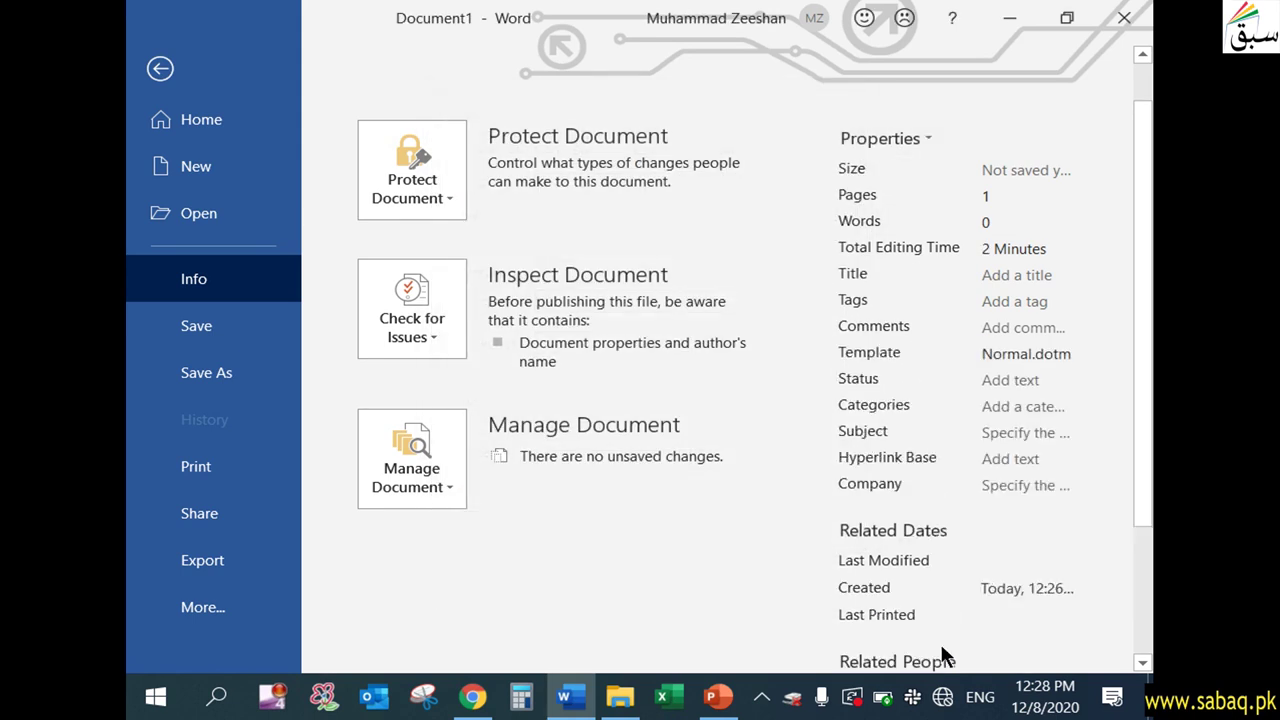
pyautogui.scroll(-3, 985, 582)
pyautogui.scroll(-2, 935, 590)
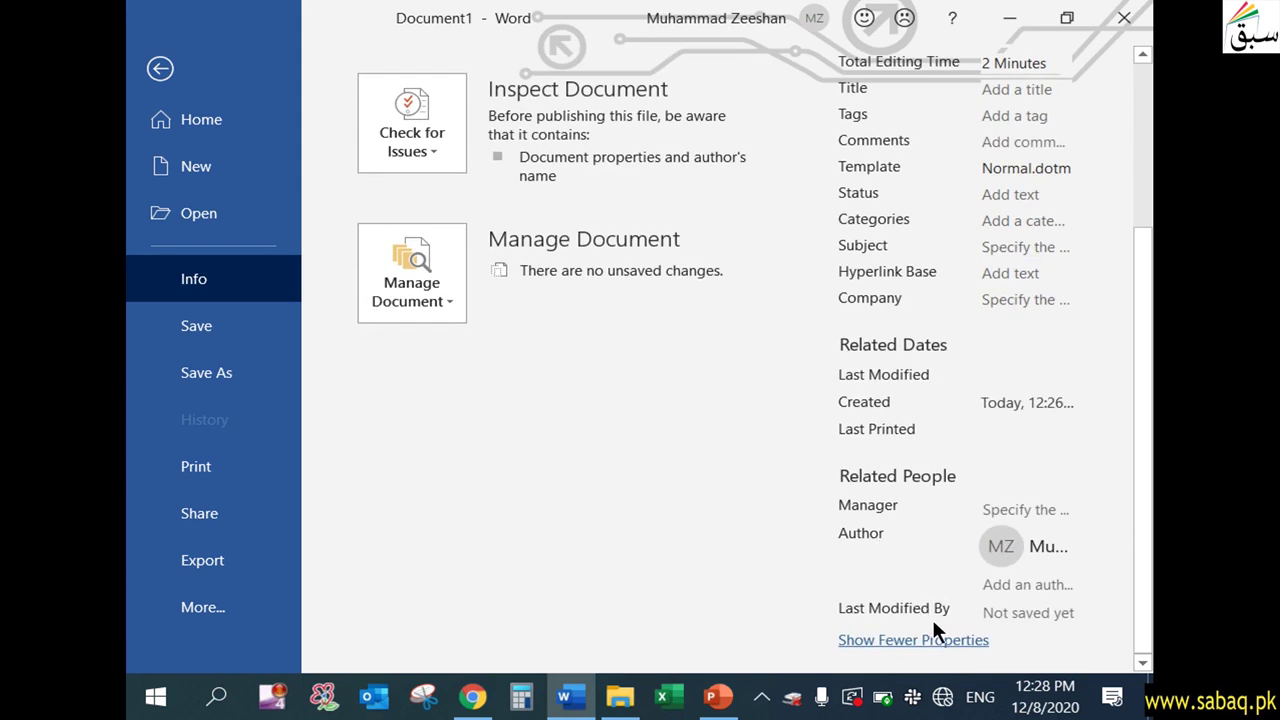
pyautogui.scroll(3, 850, 580)
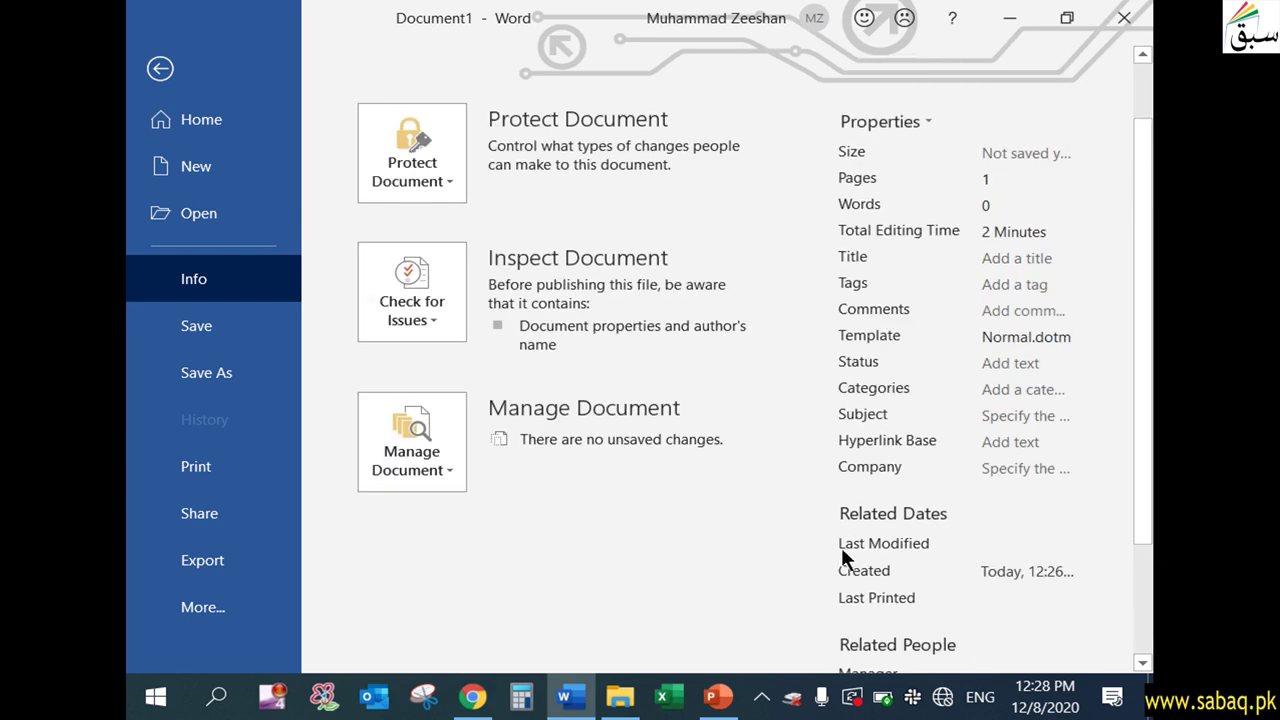
pyautogui.click(921, 123)
# Open Advanced Properties, reposition the dialog, and glance at the General tab.
pyautogui.click(933, 155)
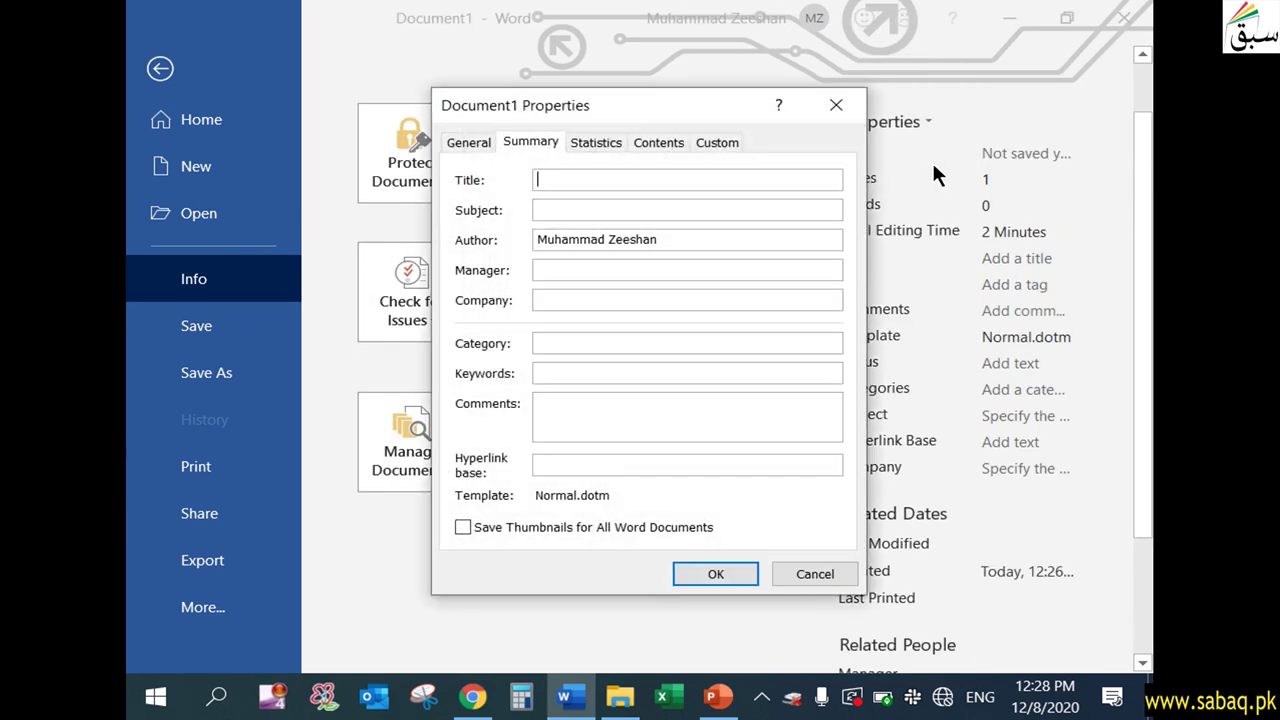
pyautogui.moveTo(682, 100); pyautogui.dragTo(659, 47)
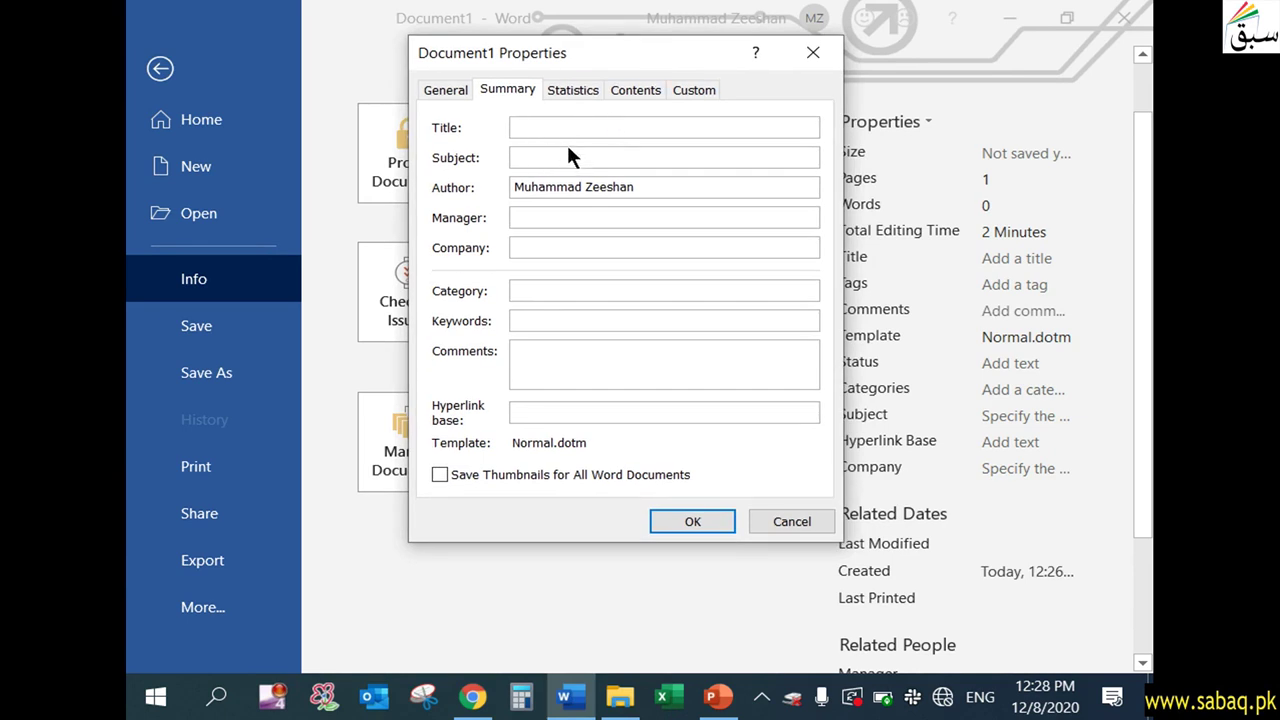
pyautogui.click(648, 368)
pyautogui.click(585, 414)
pyautogui.click(446, 92)
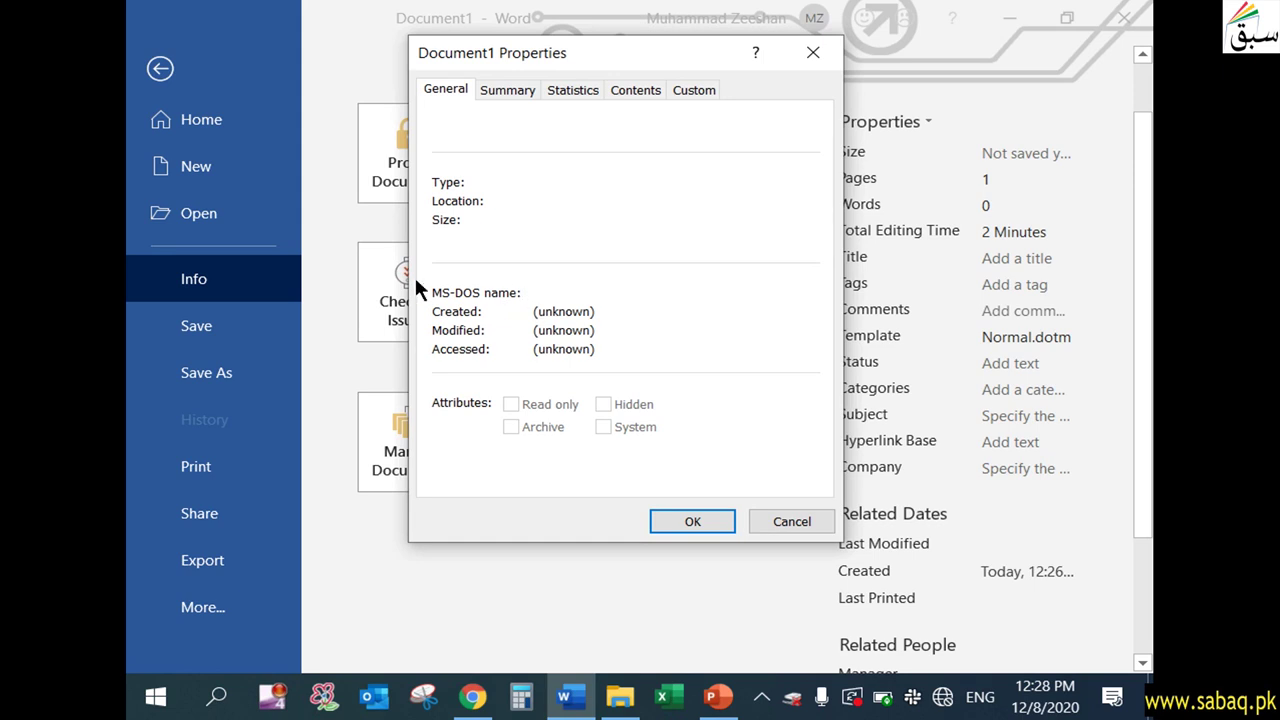
pyautogui.click(528, 96)
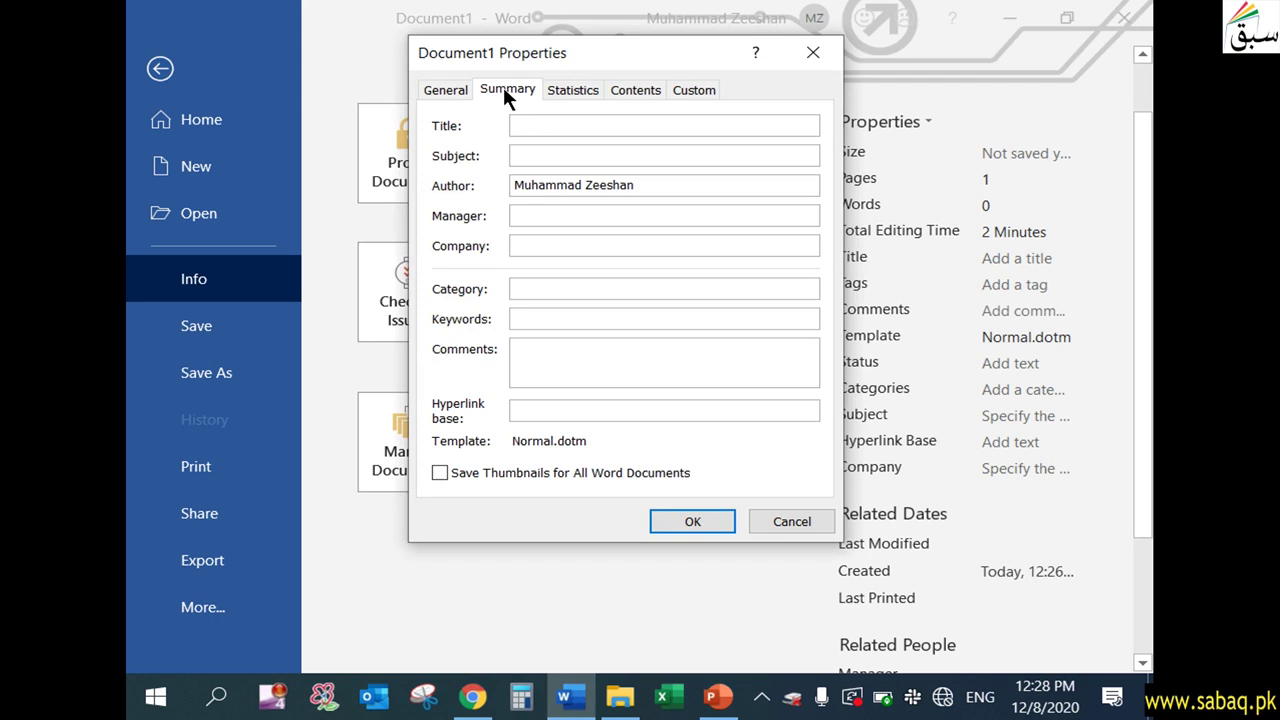
# Step through the Summary fields: Title, Manager, Company, Category, Keywords and Comments.
pyautogui.click(551, 123)
pyautogui.click(564, 211)
pyautogui.click(558, 251)
pyautogui.click(557, 285)
pyautogui.click(563, 318)
pyautogui.click(565, 357)
# Review the Statistics and Contents tabs, then move to the Custom tab.
pyautogui.click(575, 91)
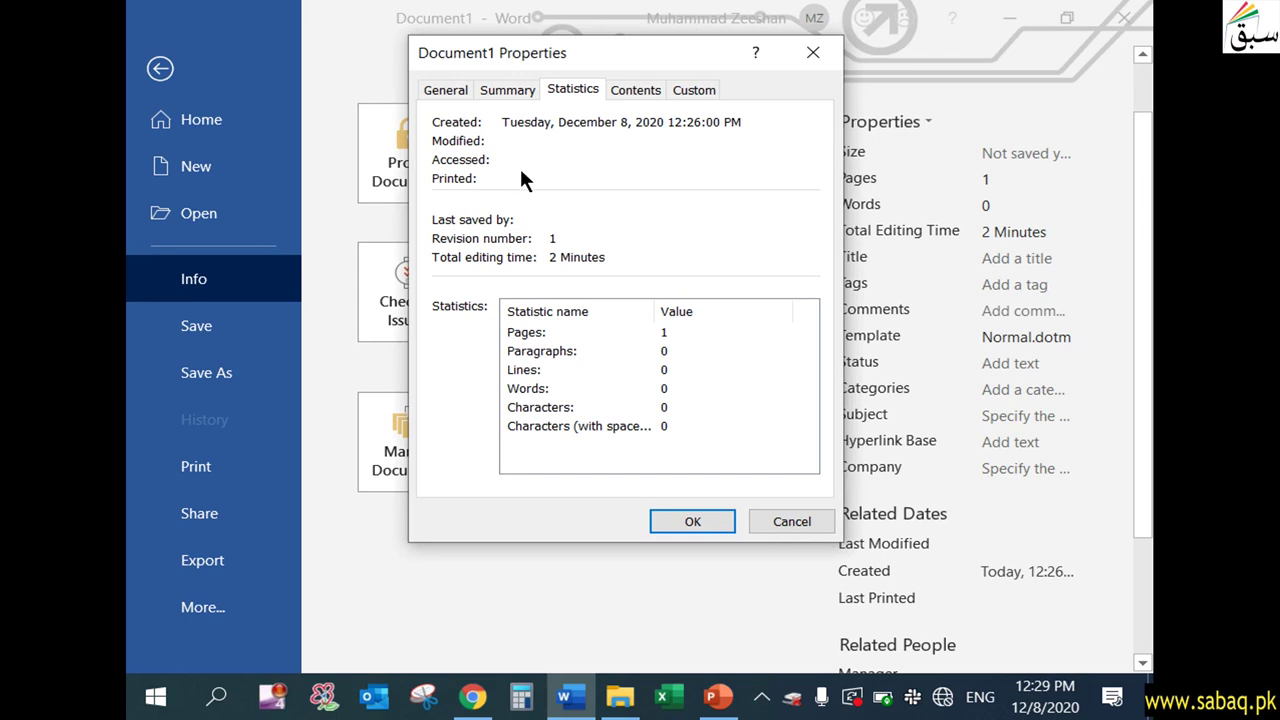
pyautogui.click(634, 90)
pyautogui.click(630, 127)
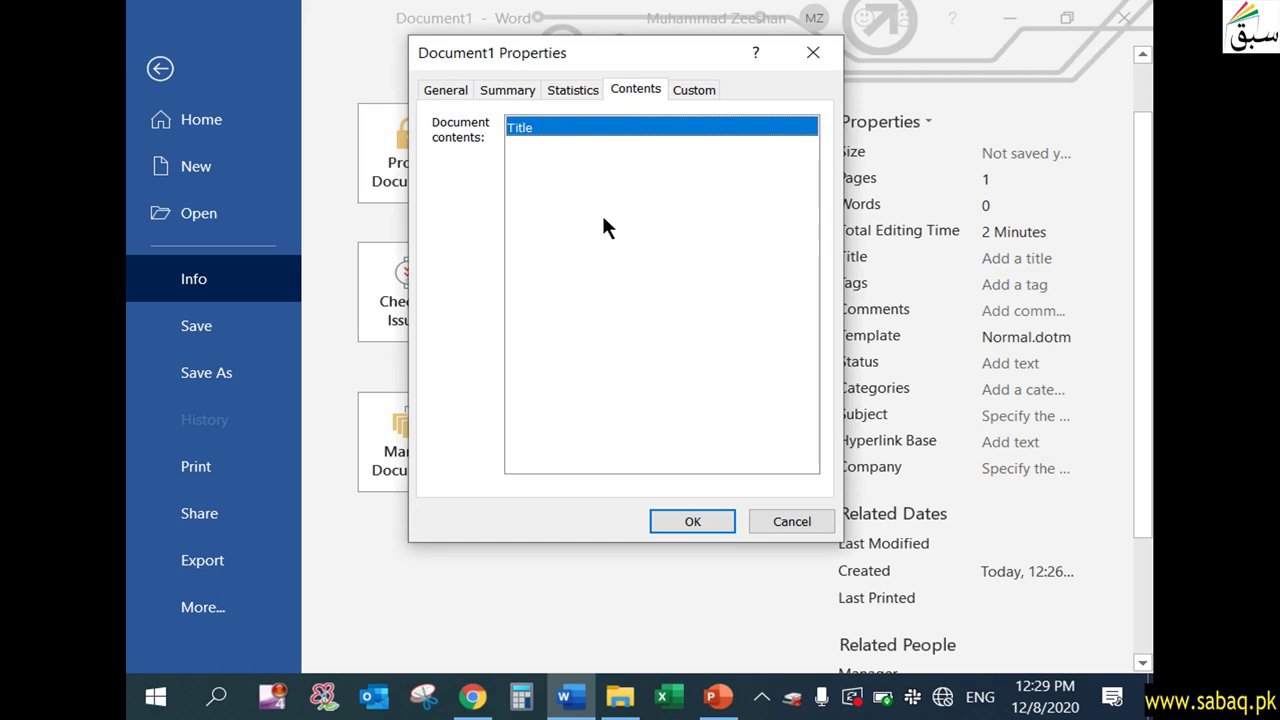
pyautogui.click(712, 89)
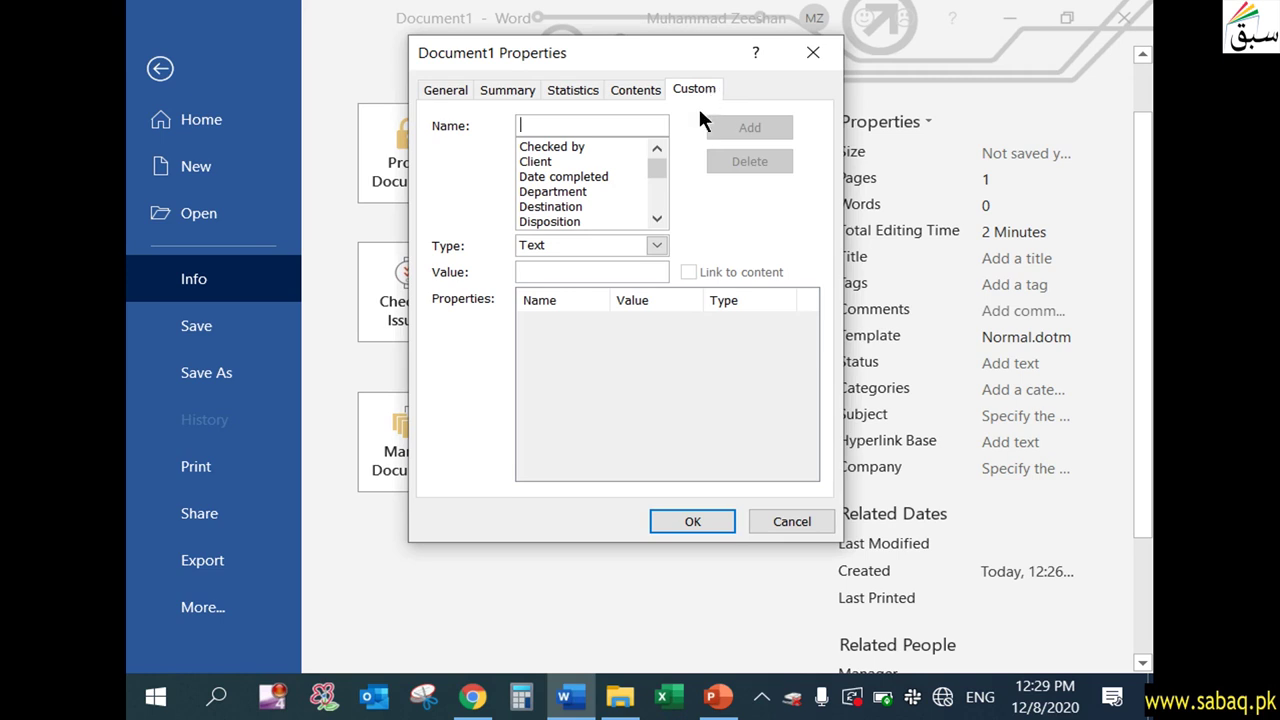
# Try the Date completed and Department custom names and the Text value type.
pyautogui.click(601, 177)
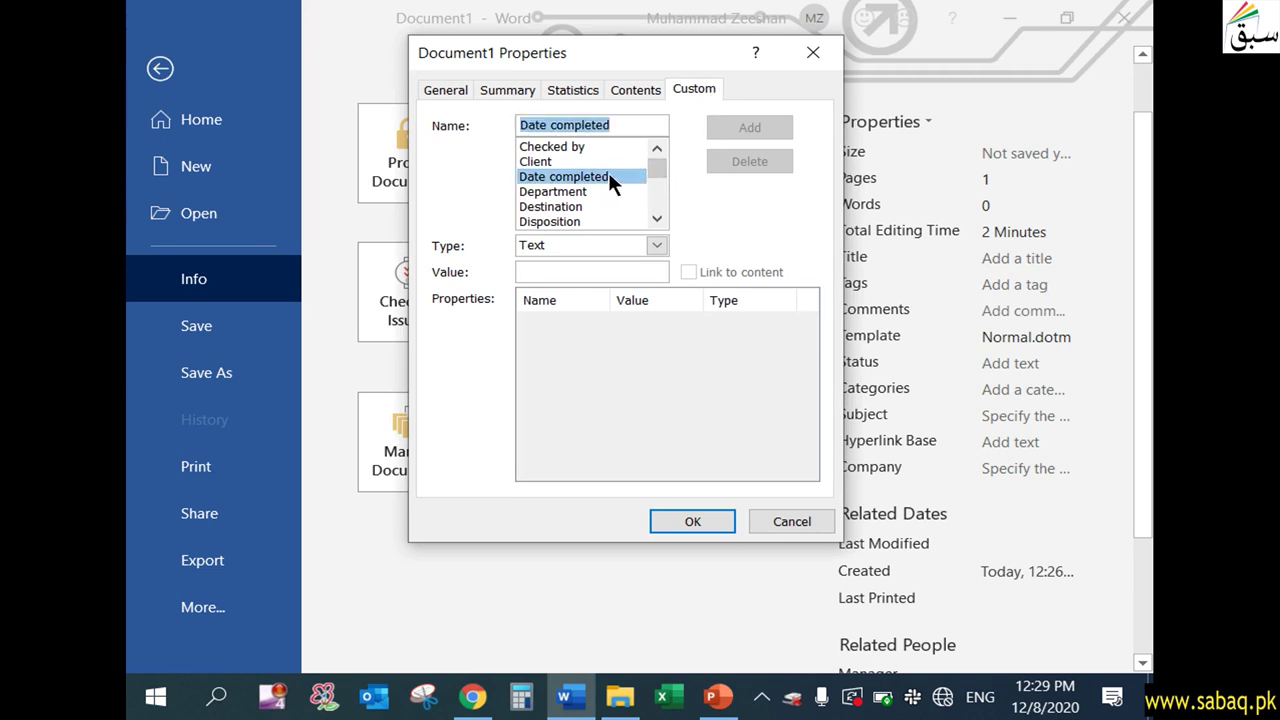
pyautogui.click(642, 271)
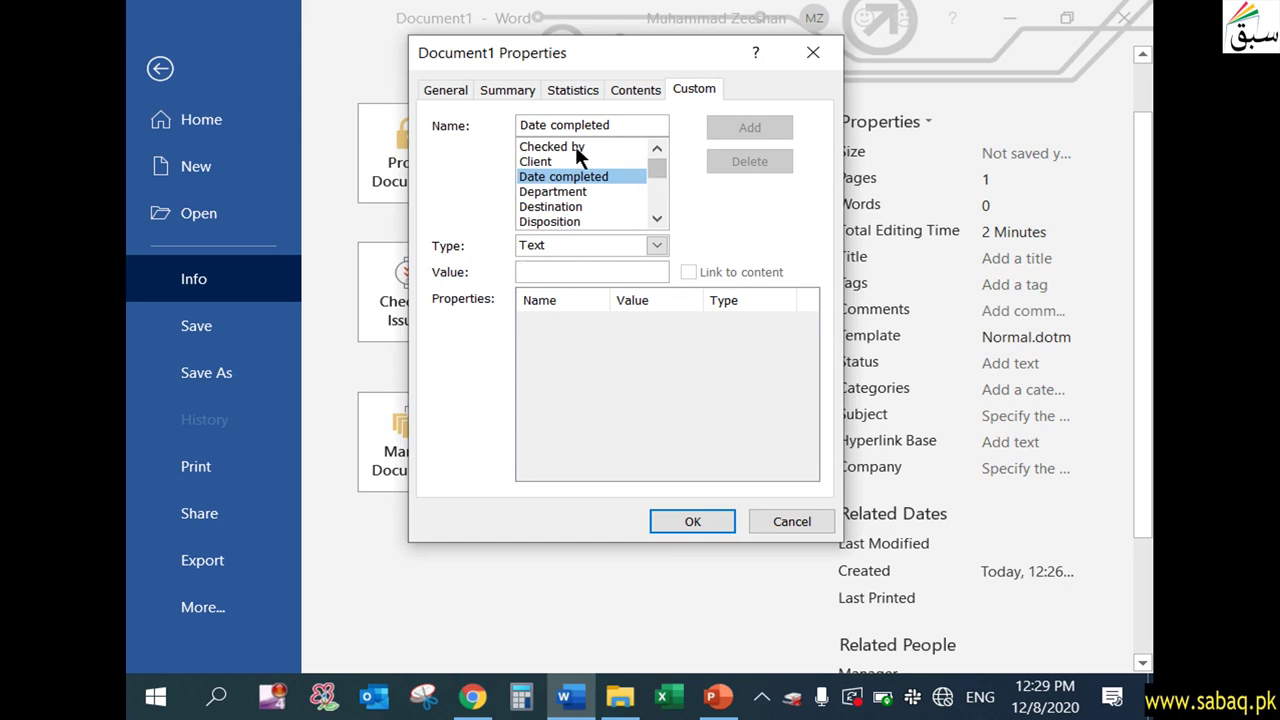
pyautogui.click(587, 191)
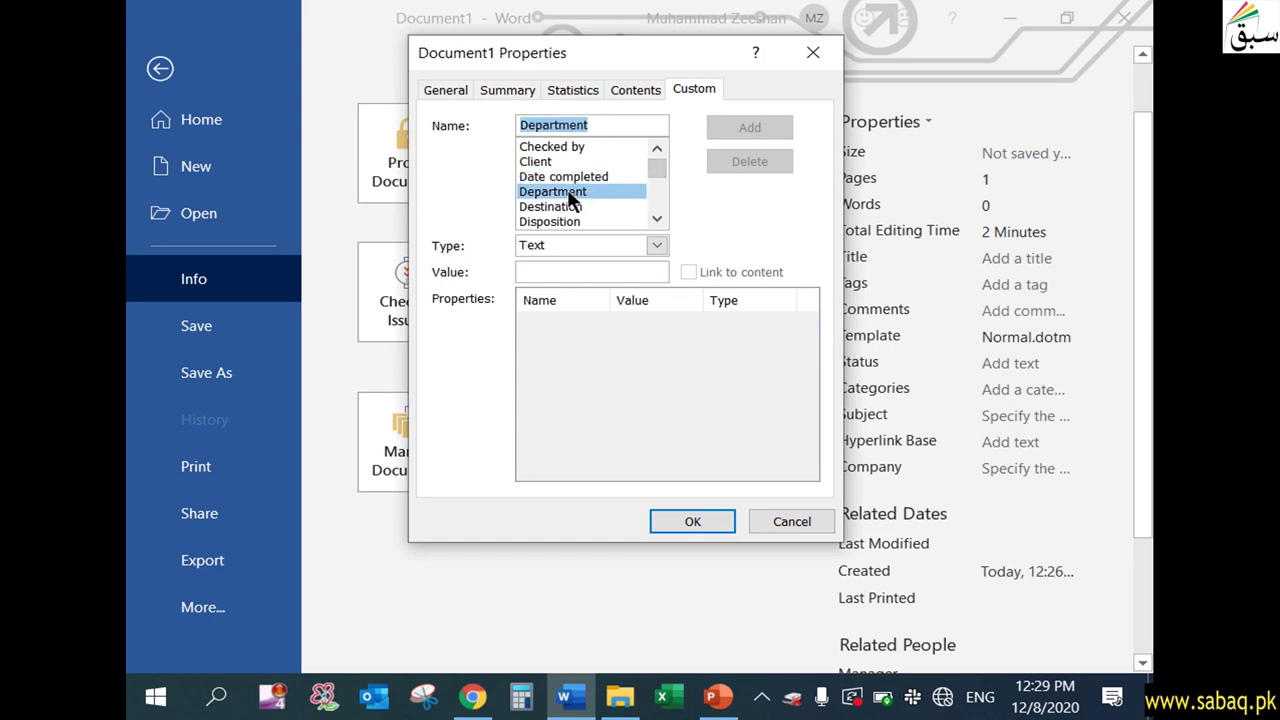
pyautogui.click(657, 245)
pyautogui.click(657, 245)
pyautogui.click(657, 245)
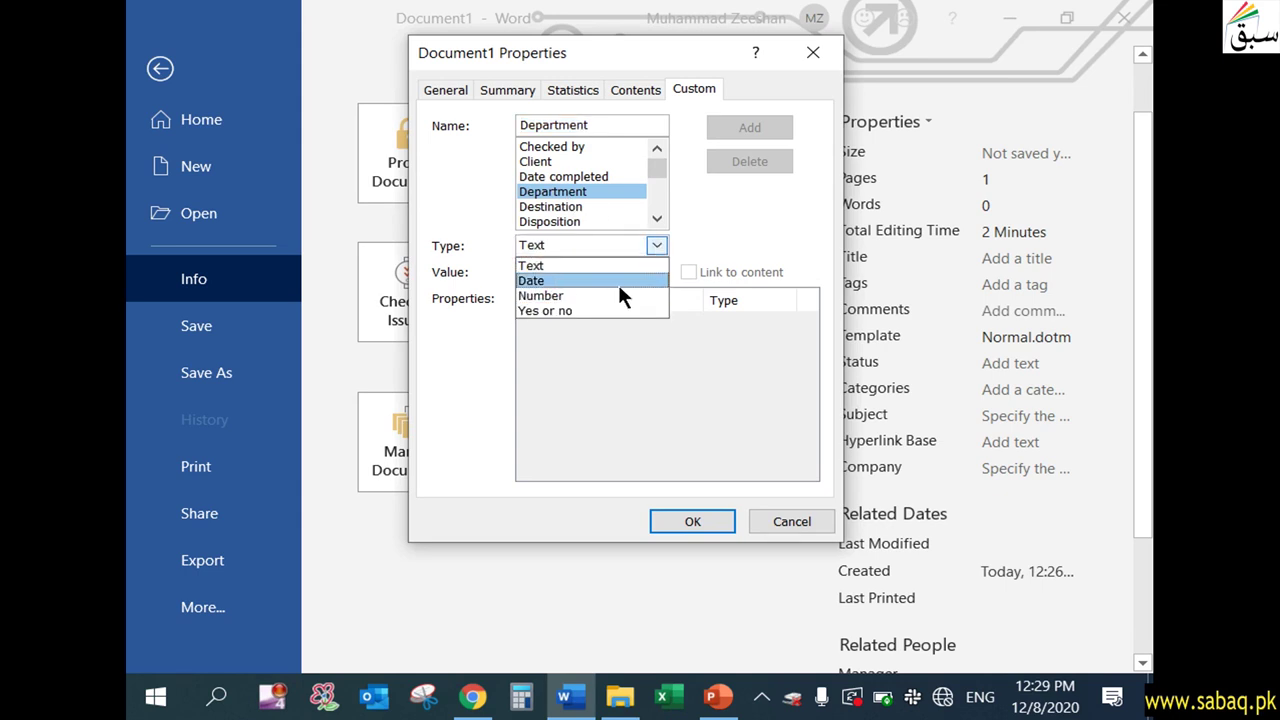
pyautogui.click(610, 265)
pyautogui.click(629, 272)
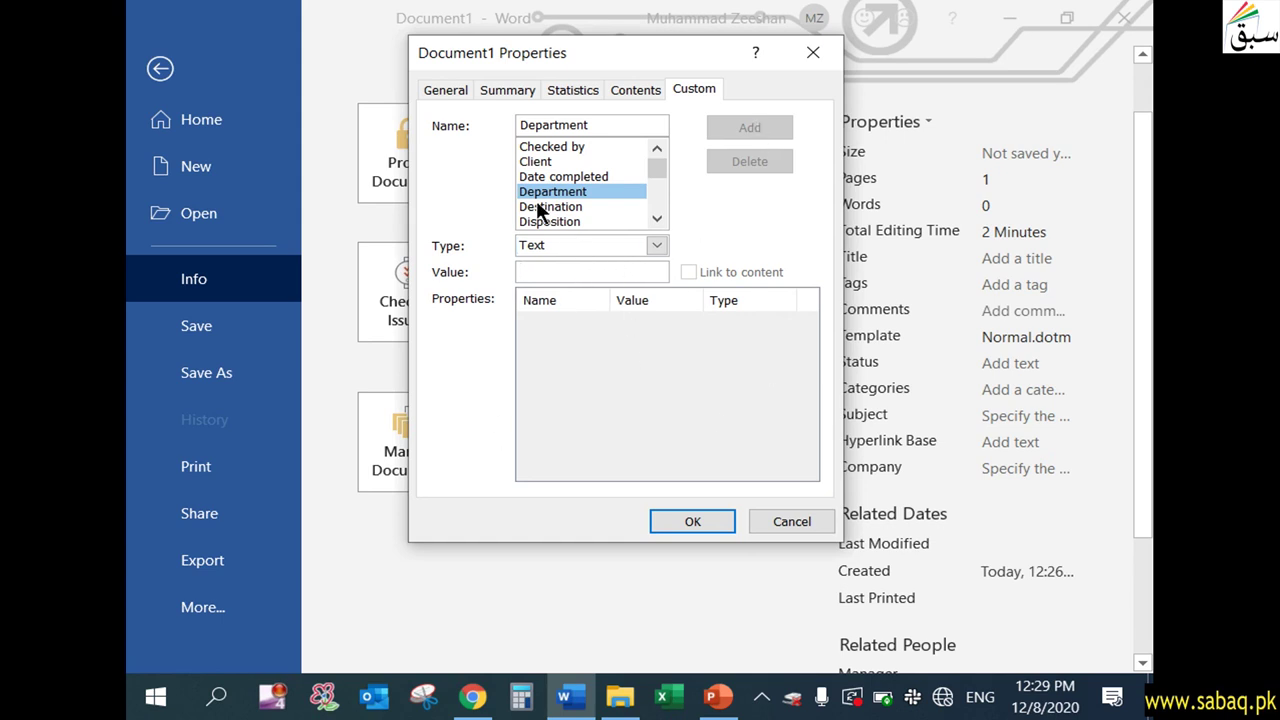
# Close the properties dialog, close the document without saving, and minimize the slide show.
pyautogui.click(730, 521)
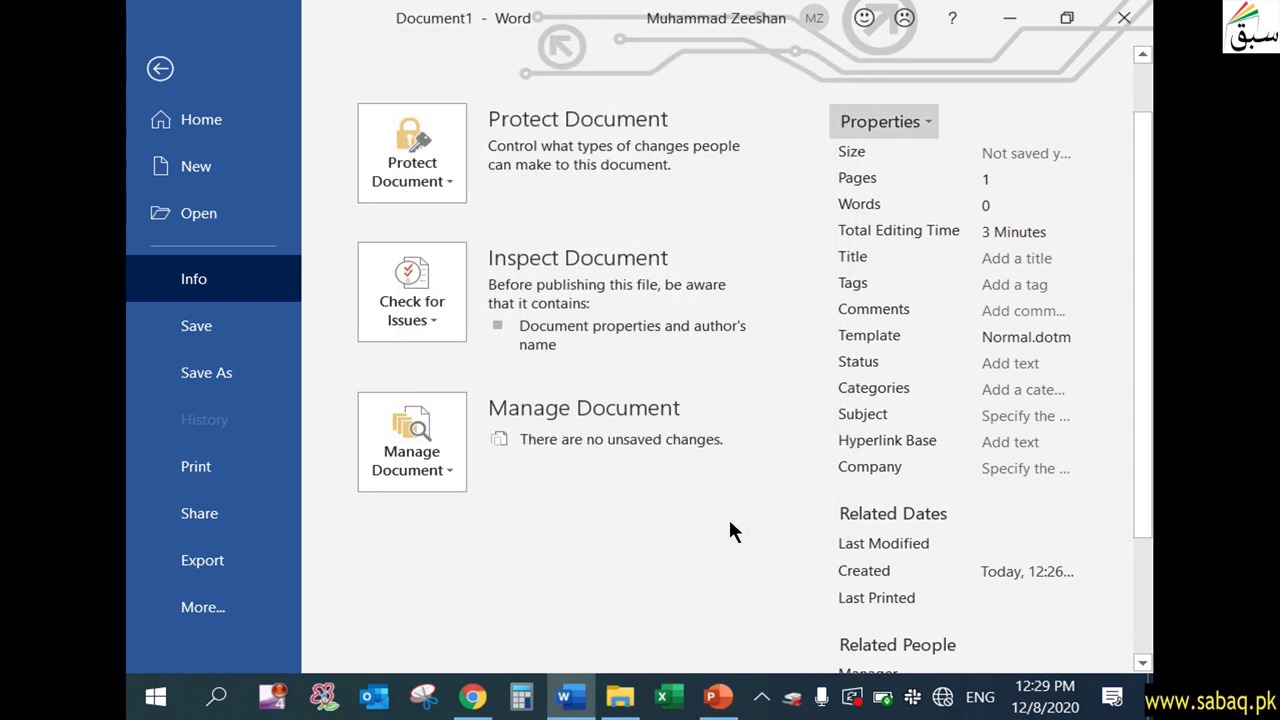
pyautogui.click(1146, 22)
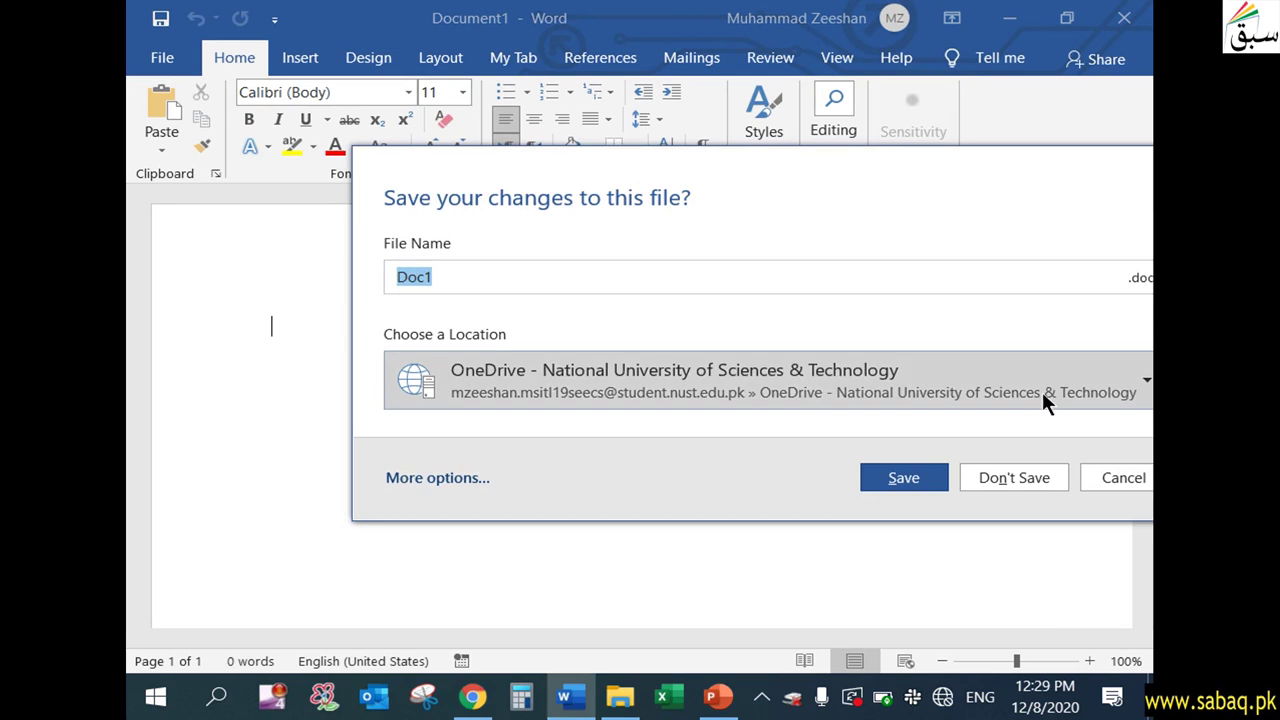
pyautogui.click(1015, 472)
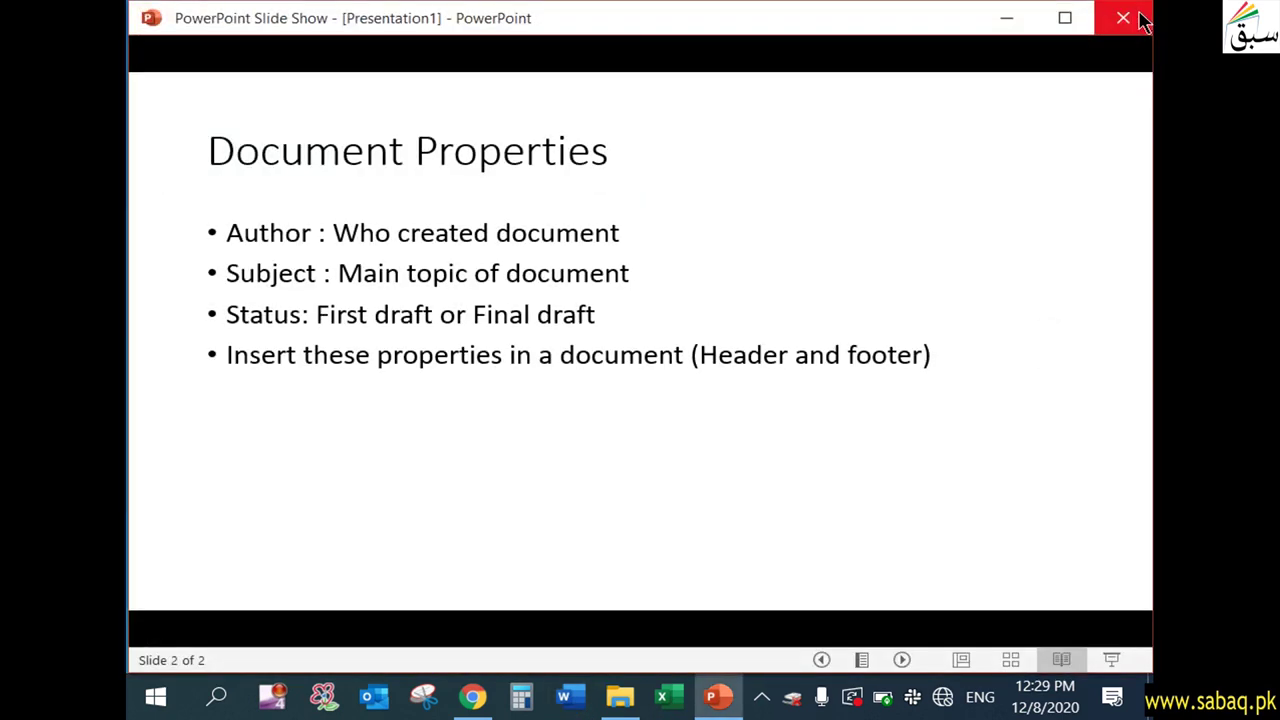
pyautogui.click(1009, 18)
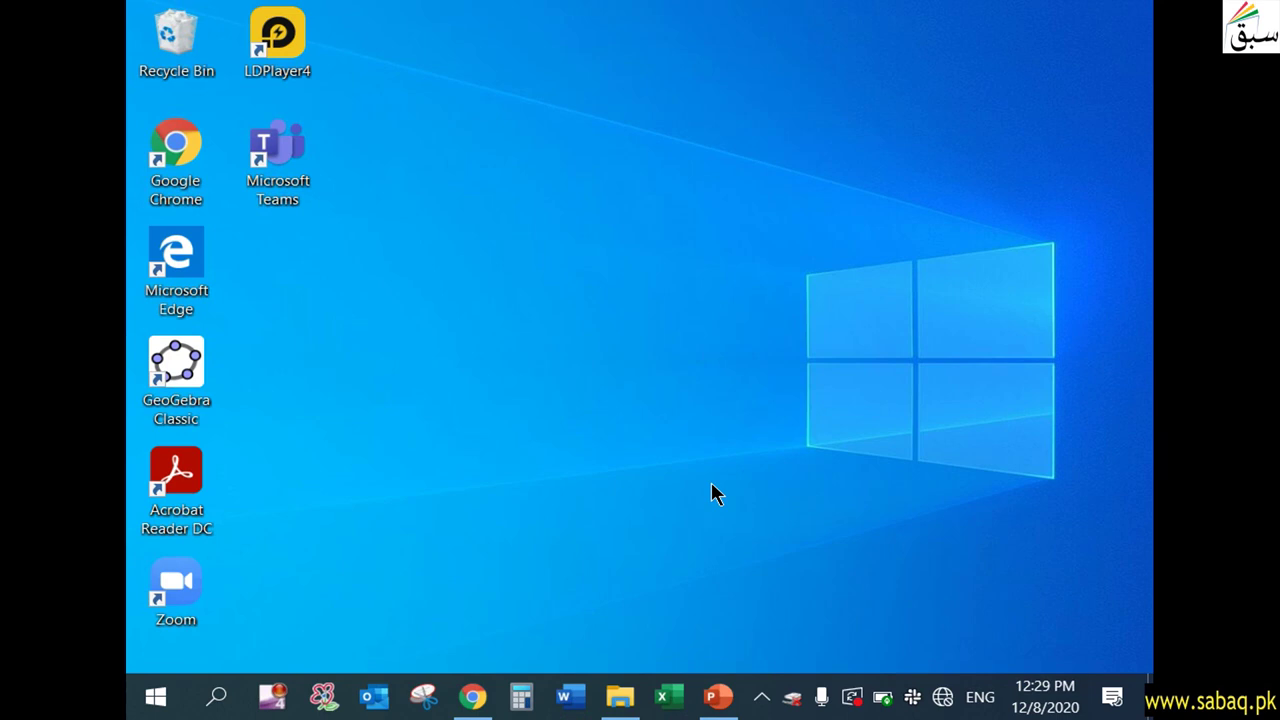
pyautogui.click(620, 697)
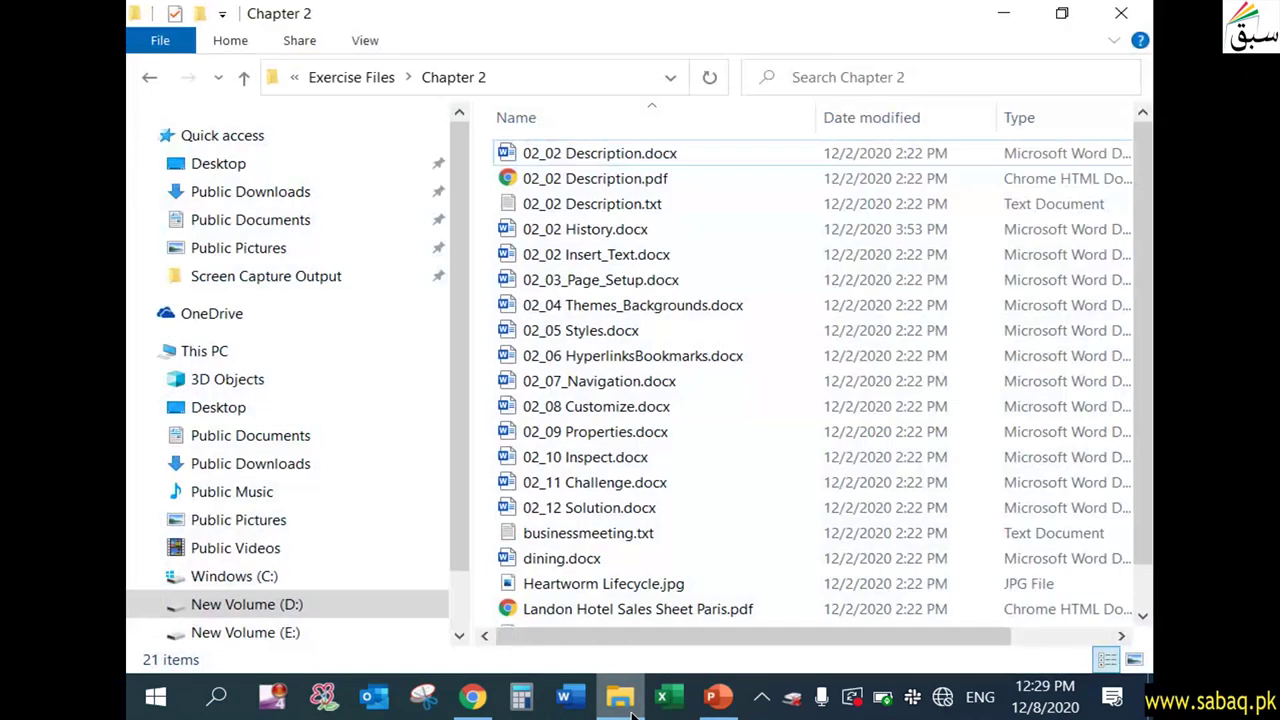
# Double-click 02_09 Properties.docx in Exercise Files > Chapter 2 to open it in Word.
pyautogui.click(676, 404)
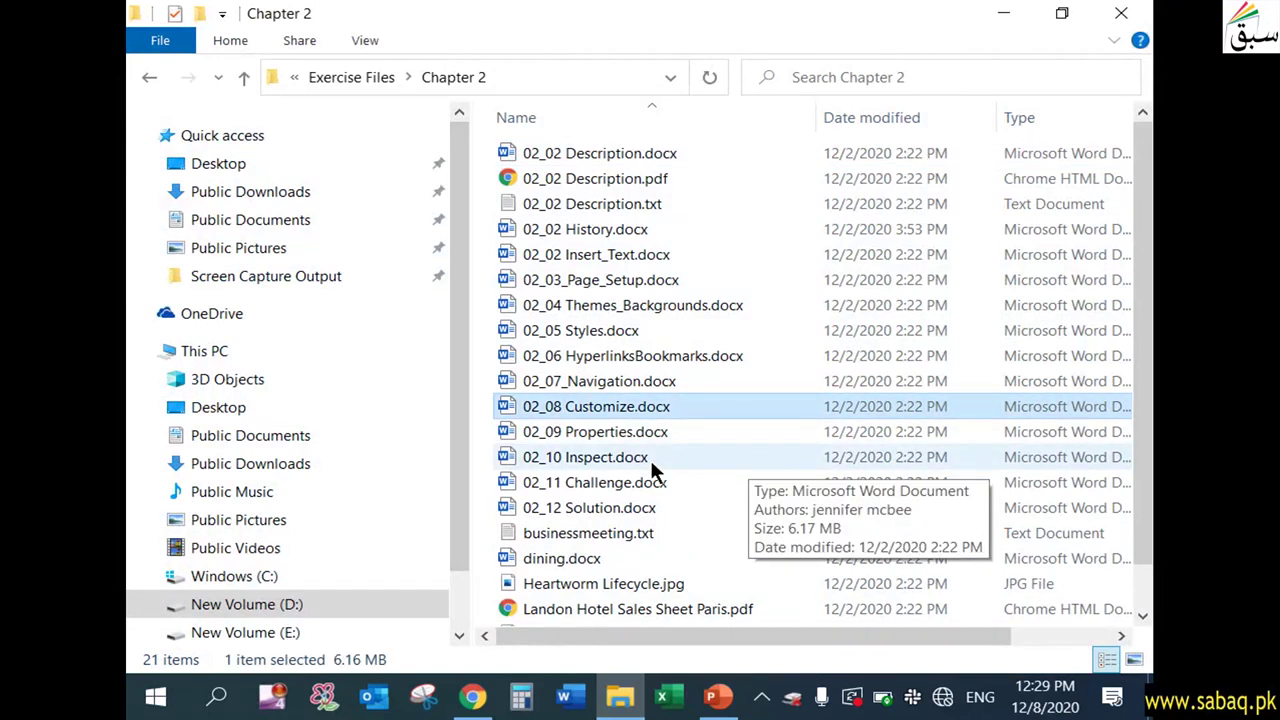
pyautogui.doubleClick(692, 431)
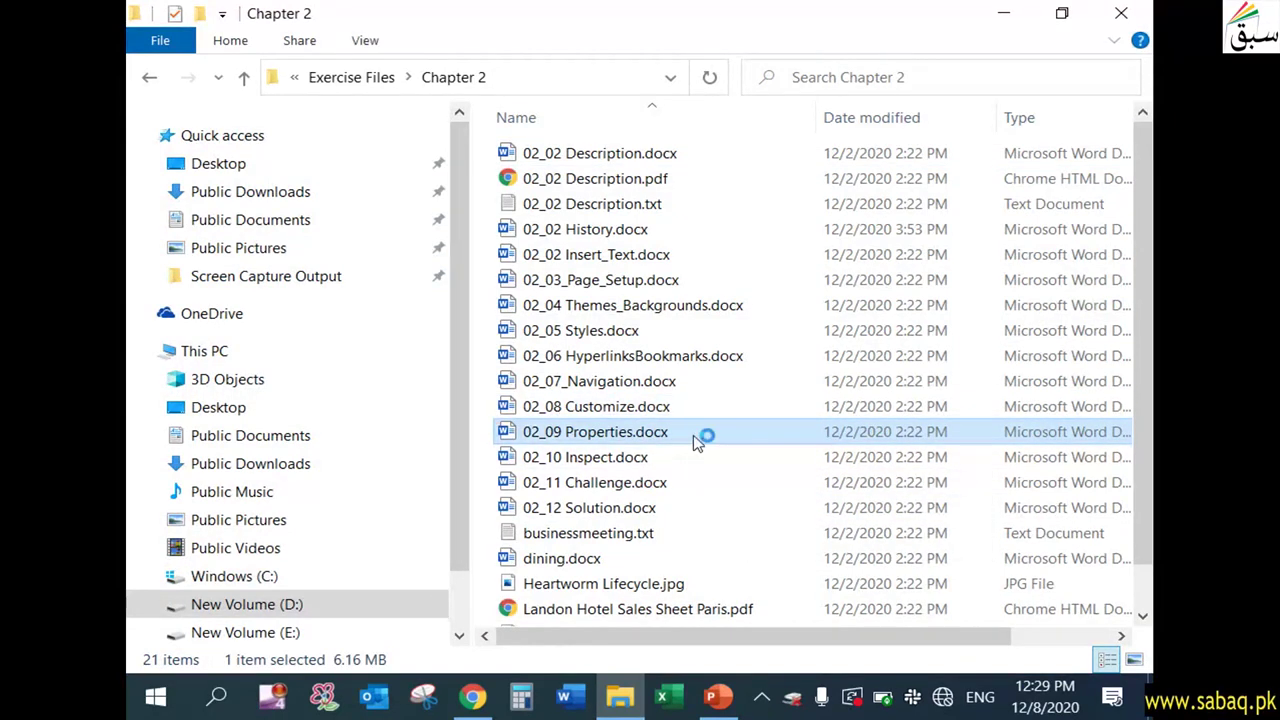
pyautogui.click(1015, 17)
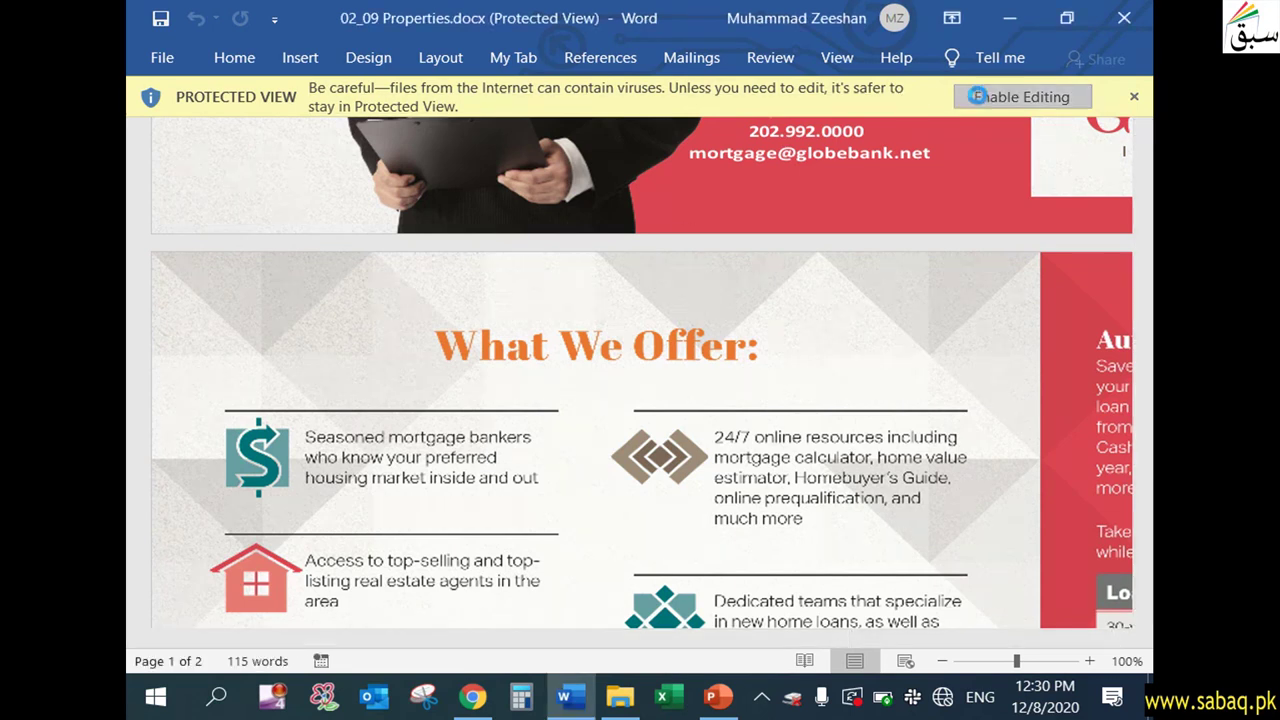
# Enable editing on 02_09 Properties.docx, scroll through both pages, and open the File backstage.
pyautogui.click(975, 97)
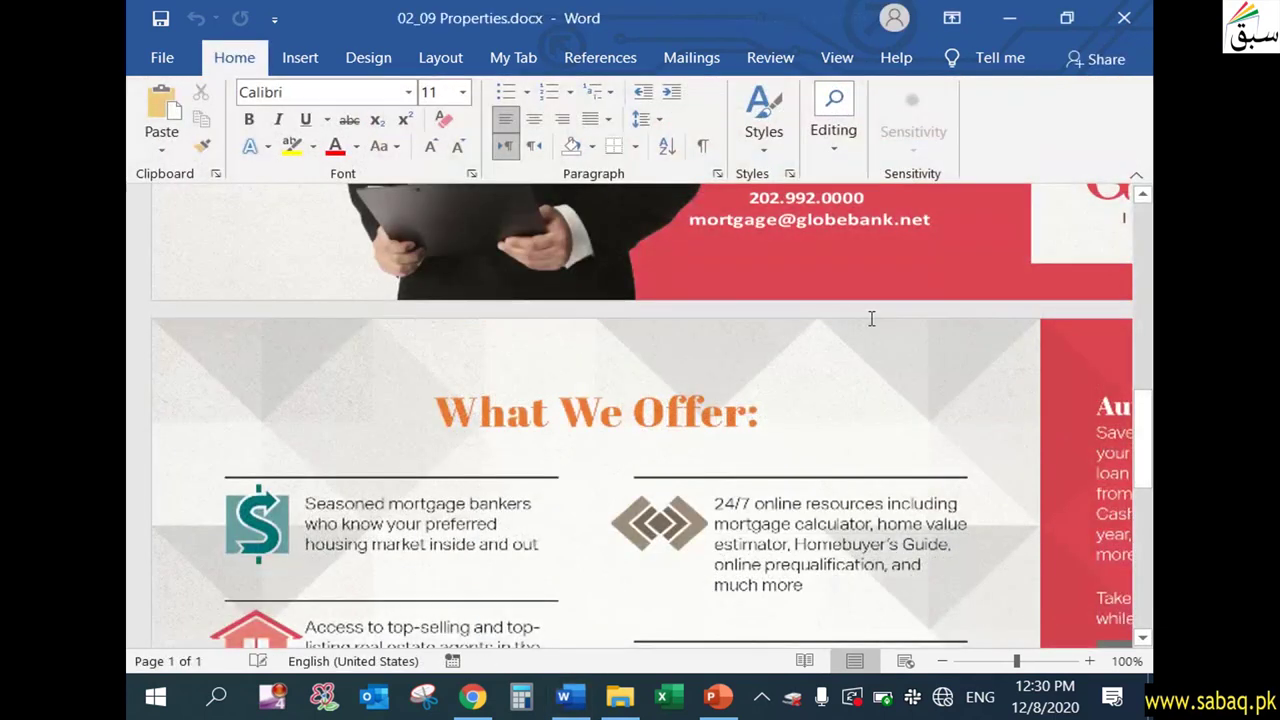
pyautogui.scroll(3, 1120, 403)
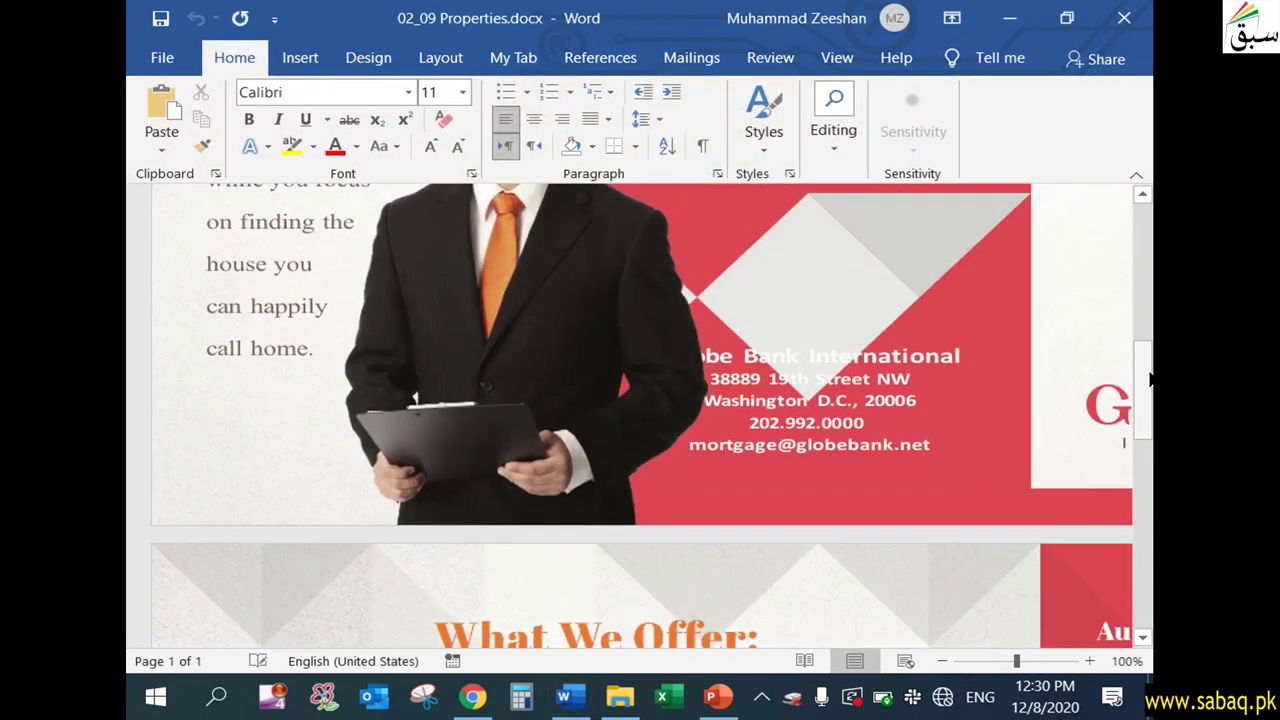
pyautogui.moveTo(1142, 395); pyautogui.dragTo(1142, 245)
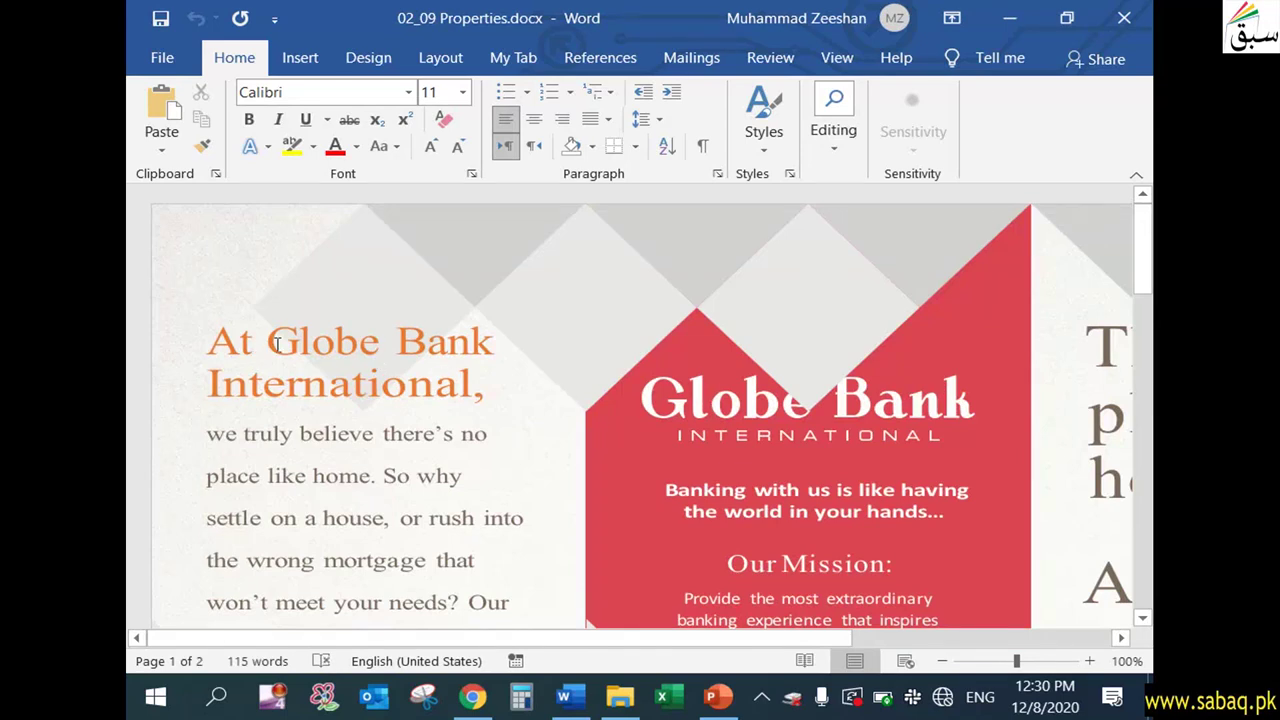
pyautogui.scroll(-2, 571, 472)
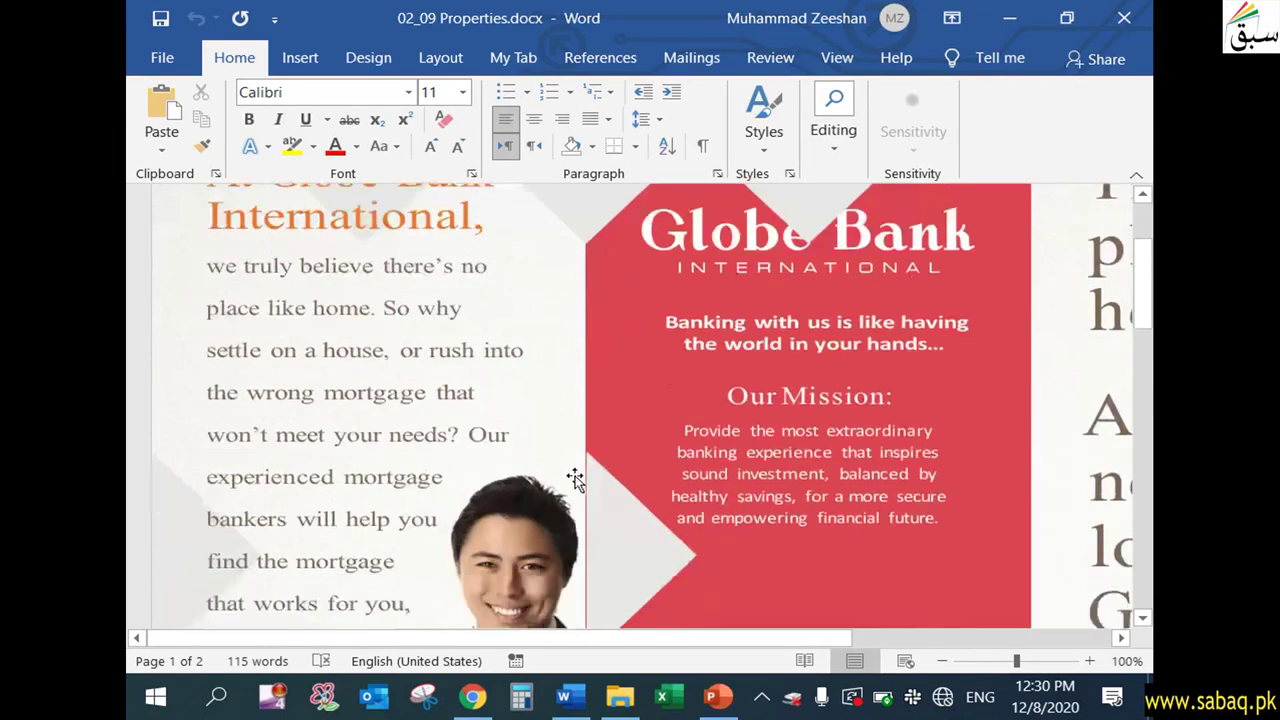
pyautogui.scroll(-4, 571, 480)
pyautogui.scroll(-5, 571, 480)
pyautogui.scroll(-5, 571, 494)
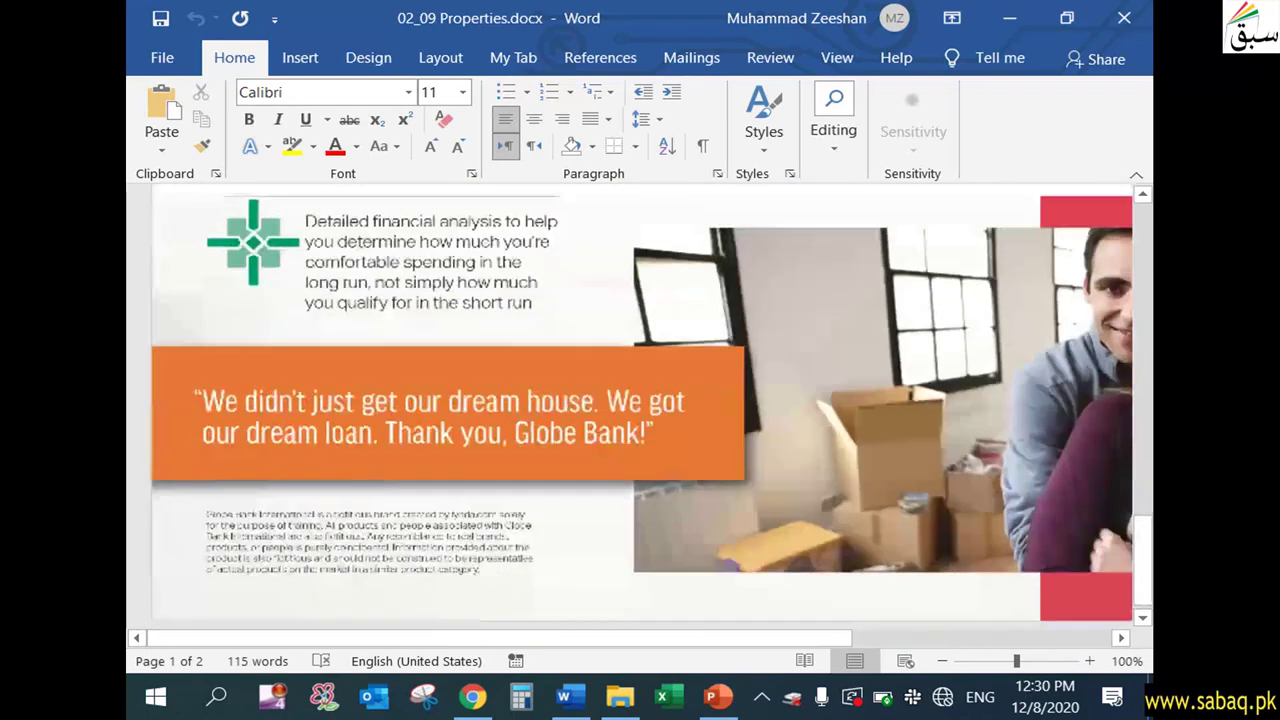
pyautogui.moveTo(1143, 580); pyautogui.dragTo(1143, 299)
pyautogui.moveTo(1143, 250); pyautogui.dragTo(1143, 250)
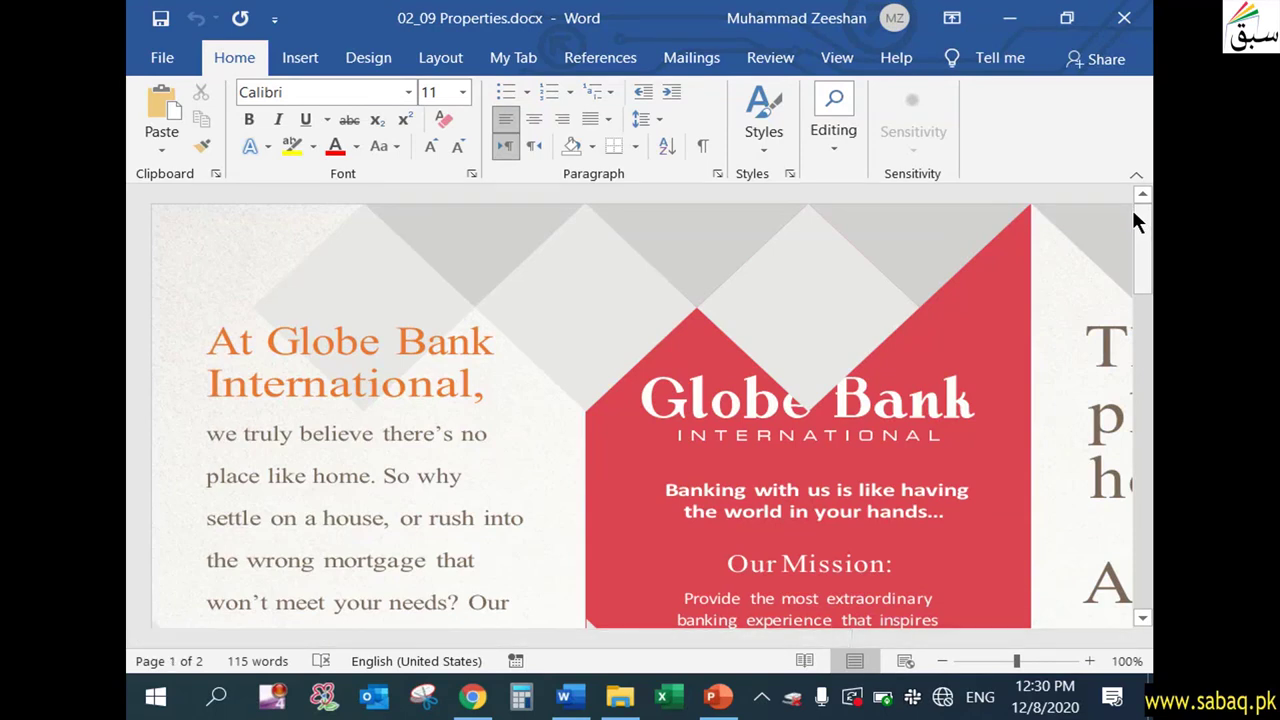
pyautogui.click(162, 57)
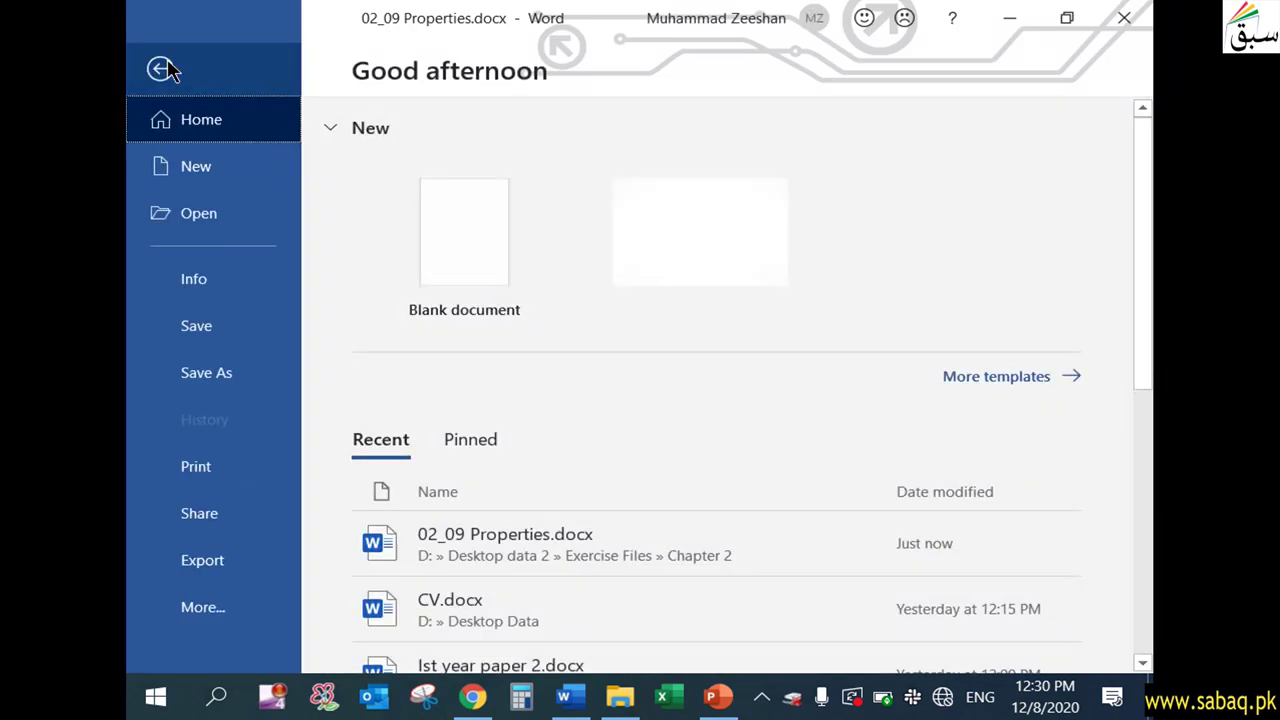
# Show the Info page and scroll the Properties panel through Related Dates and Related People.
pyautogui.click(216, 280)
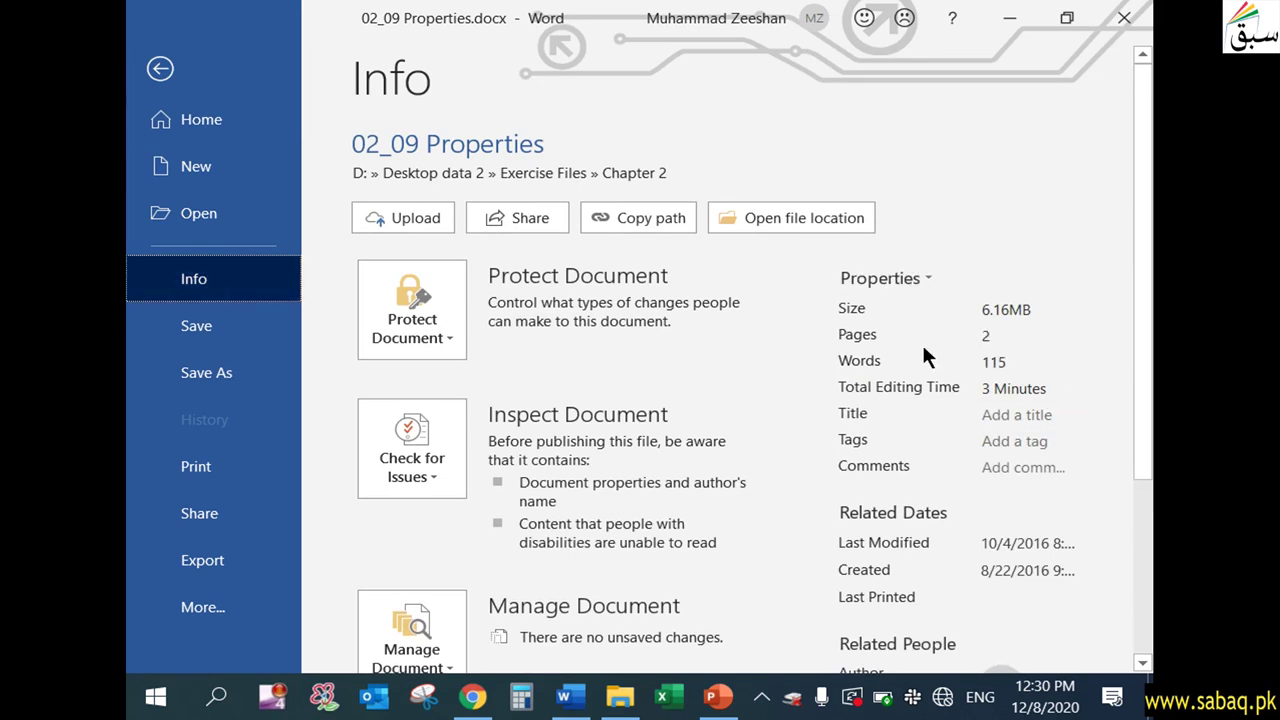
pyautogui.scroll(-1, 902, 535)
pyautogui.scroll(-1, 902, 535)
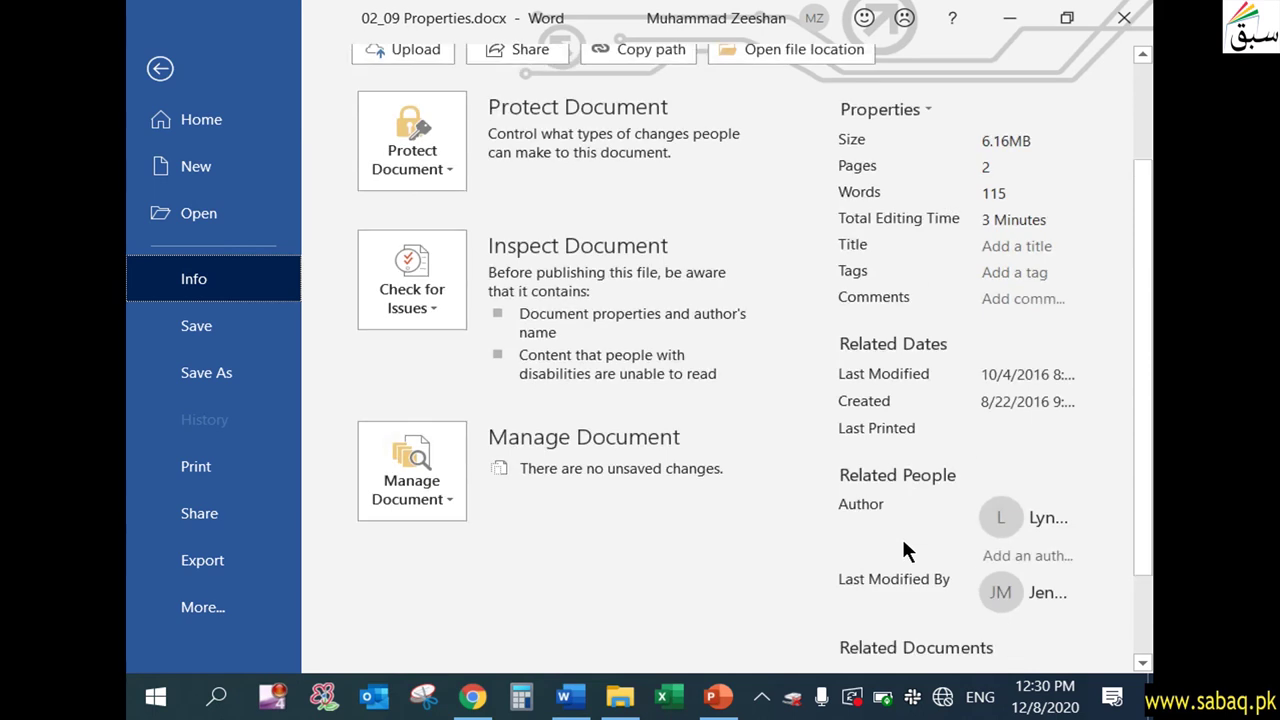
pyautogui.scroll(-1, 904, 540)
pyautogui.scroll(2, 903, 552)
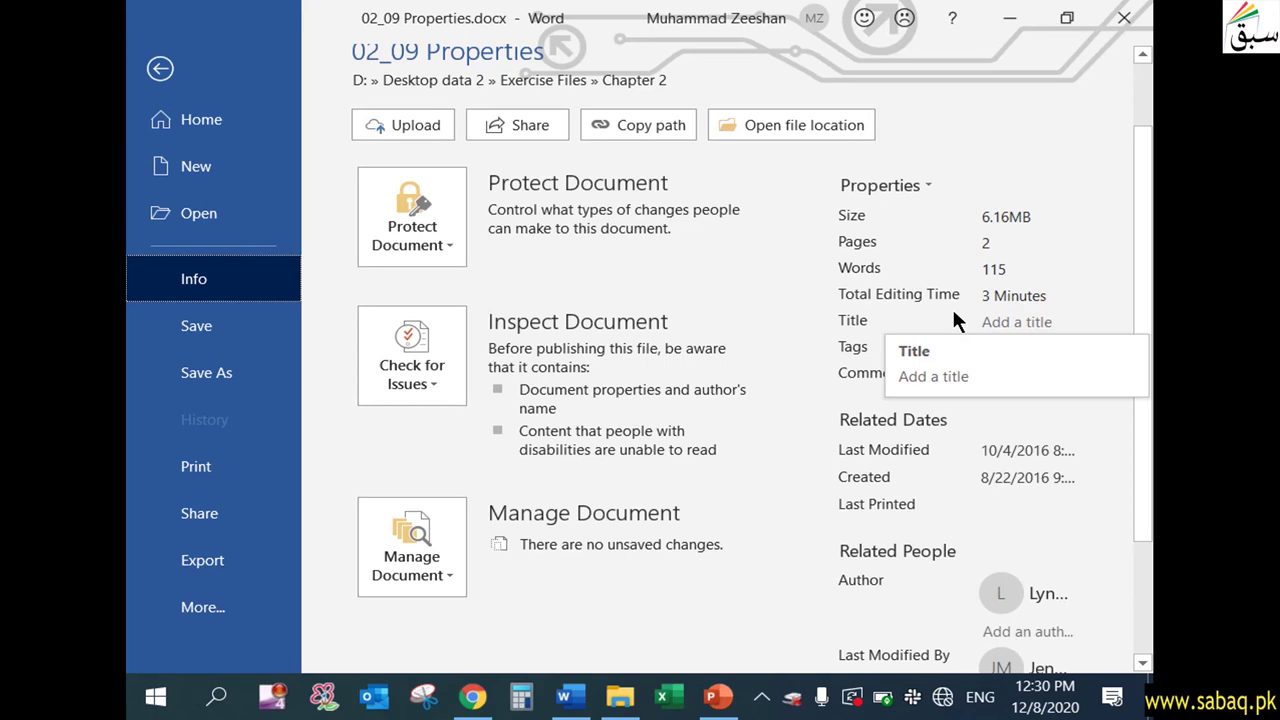
# Set the document Title to 'Bank Services' and Tags to '#homeloan' on the Info page.
pyautogui.click(1017, 324)
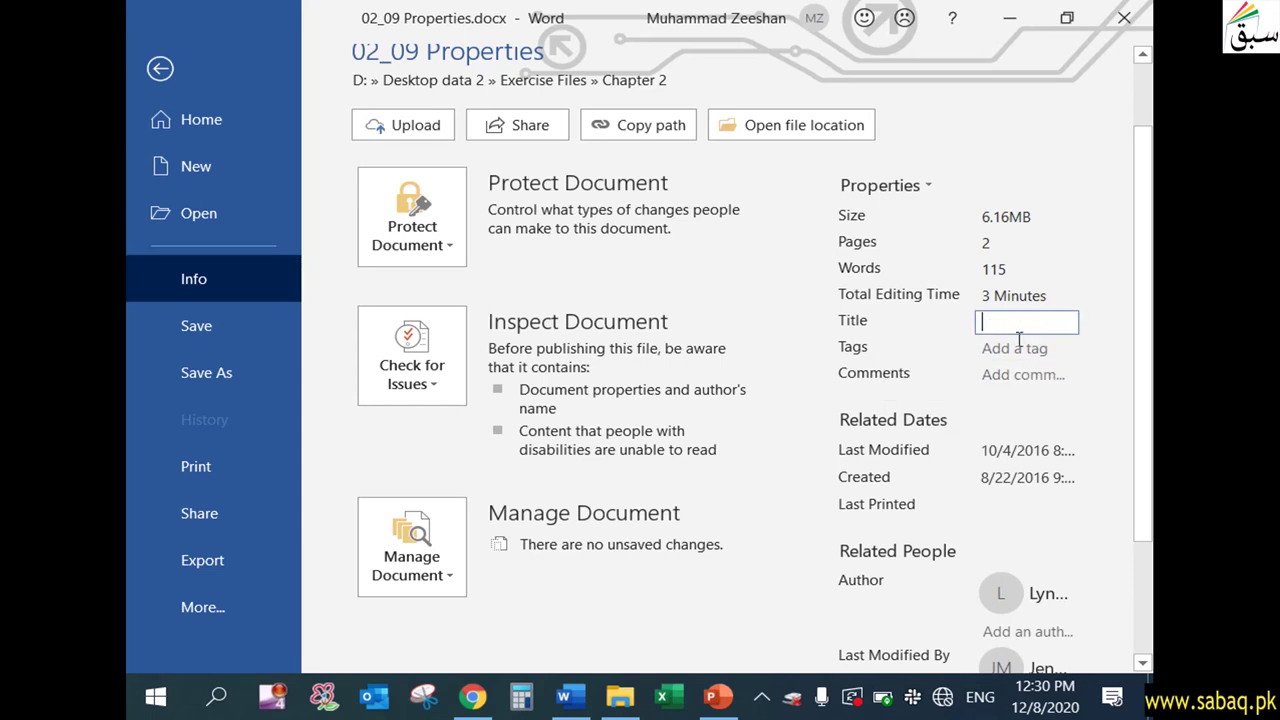
pyautogui.click(1018, 345)
pyautogui.click(1021, 325)
pyautogui.write('Bank Services')
pyautogui.click(1006, 346)
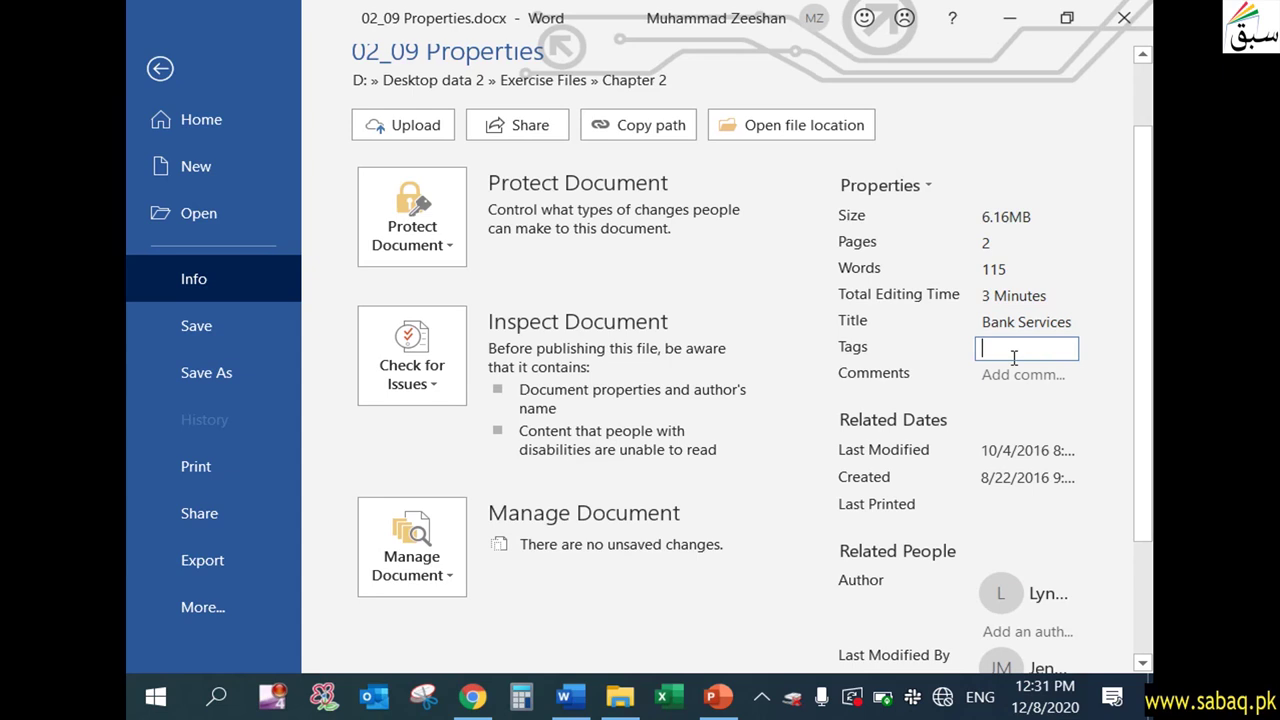
pyautogui.write('#homeloan')
# Enter 'Best Bank in the town' as the document's Comments property.
pyautogui.click(1036, 373)
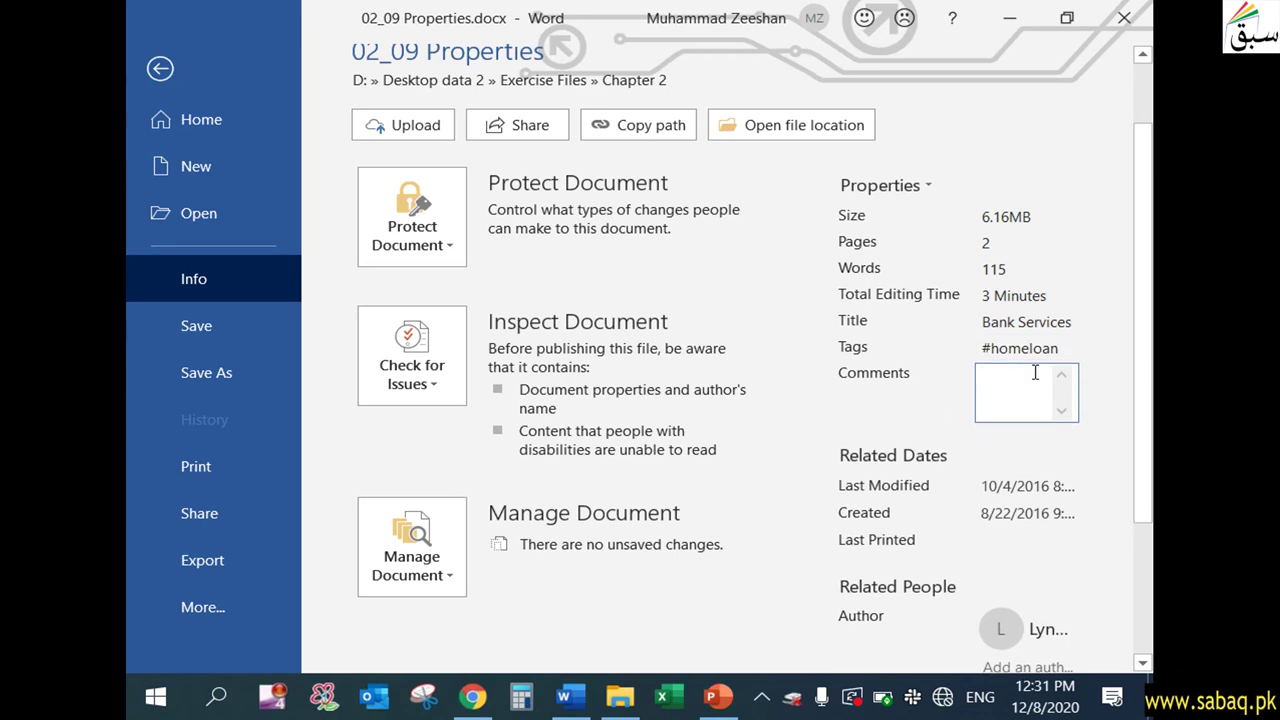
pyautogui.write('Best')
pyautogui.write('Bank in the town')
pyautogui.click(882, 393)
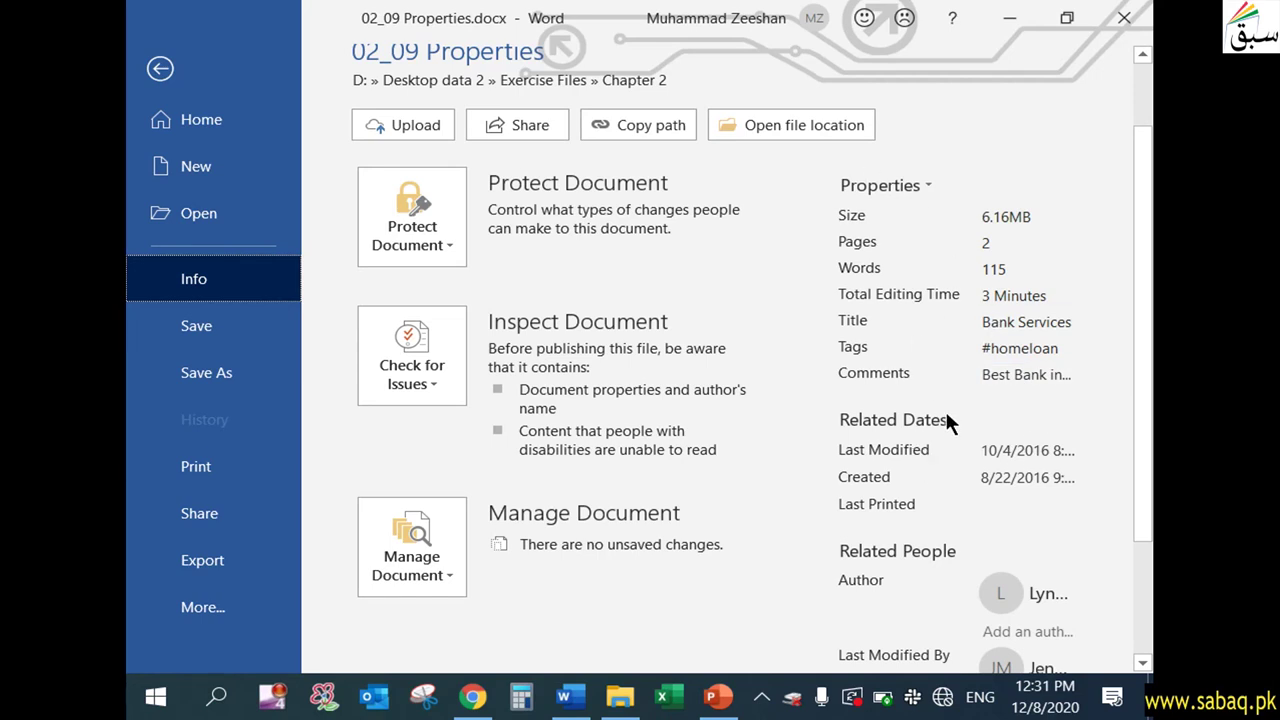
# Expand the Info pane to show all document properties.
pyautogui.scroll(-1, 945, 409)
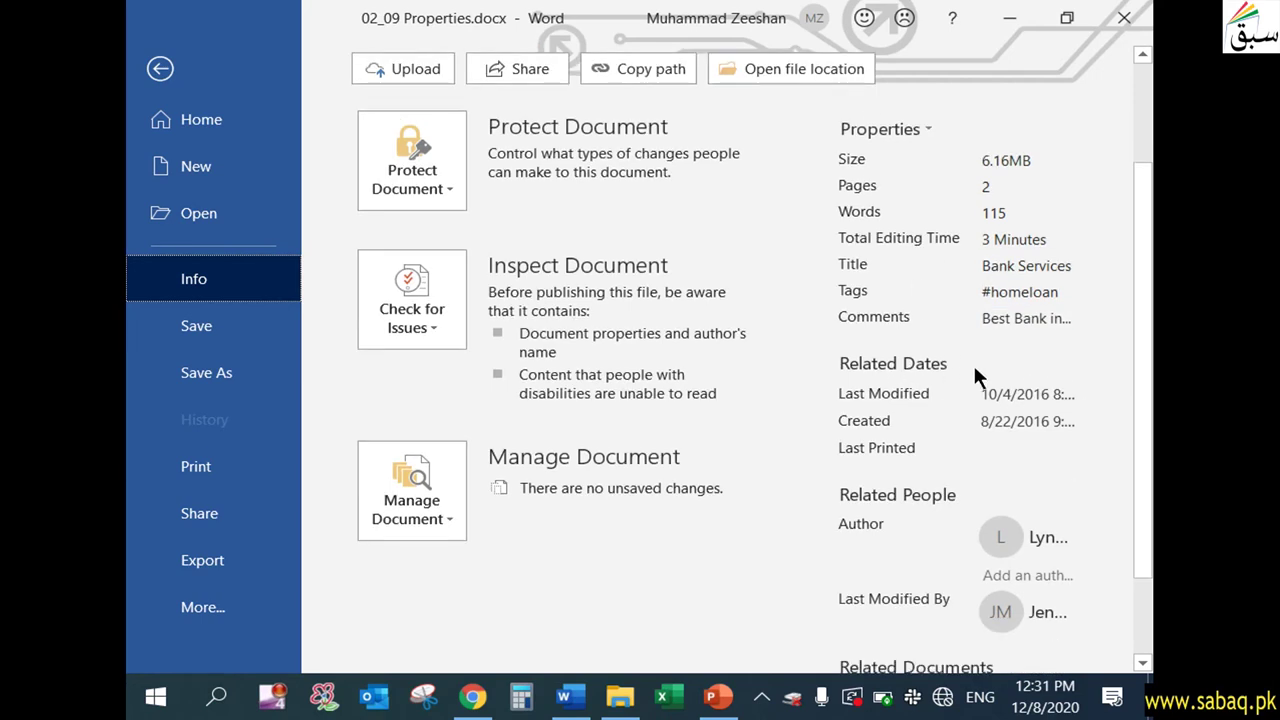
pyautogui.scroll(-2, 967, 447)
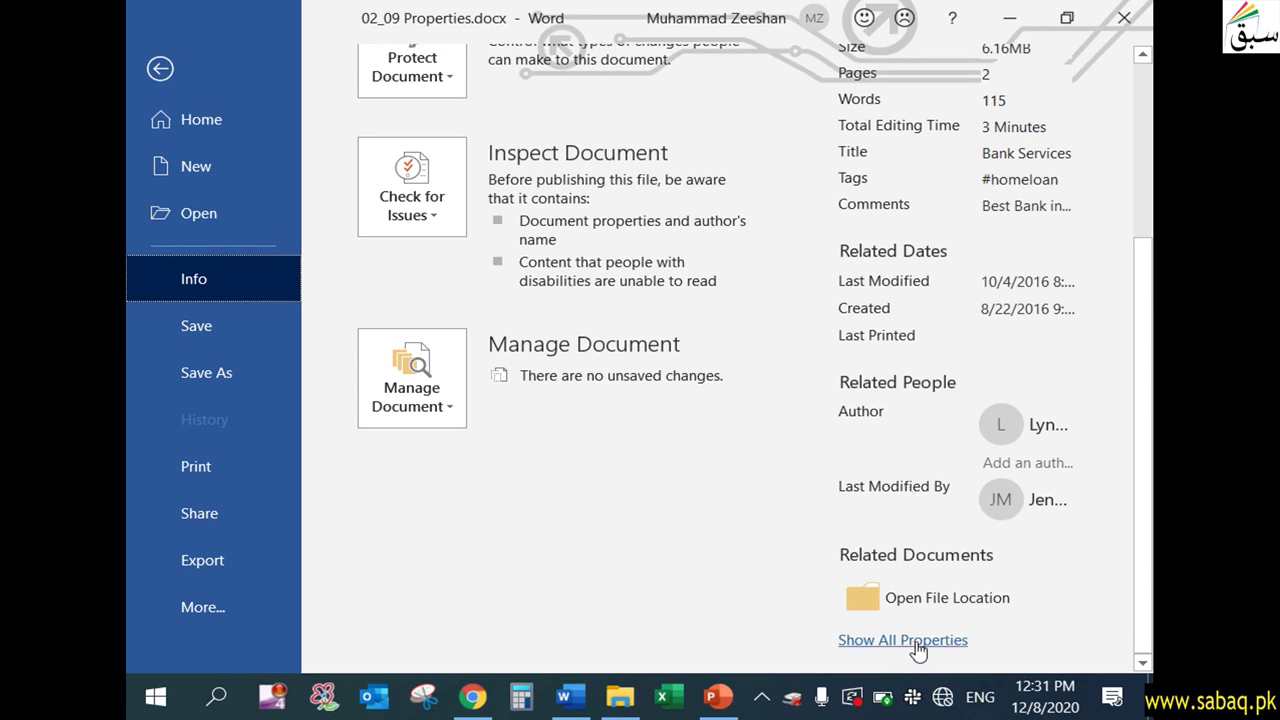
pyautogui.click(913, 640)
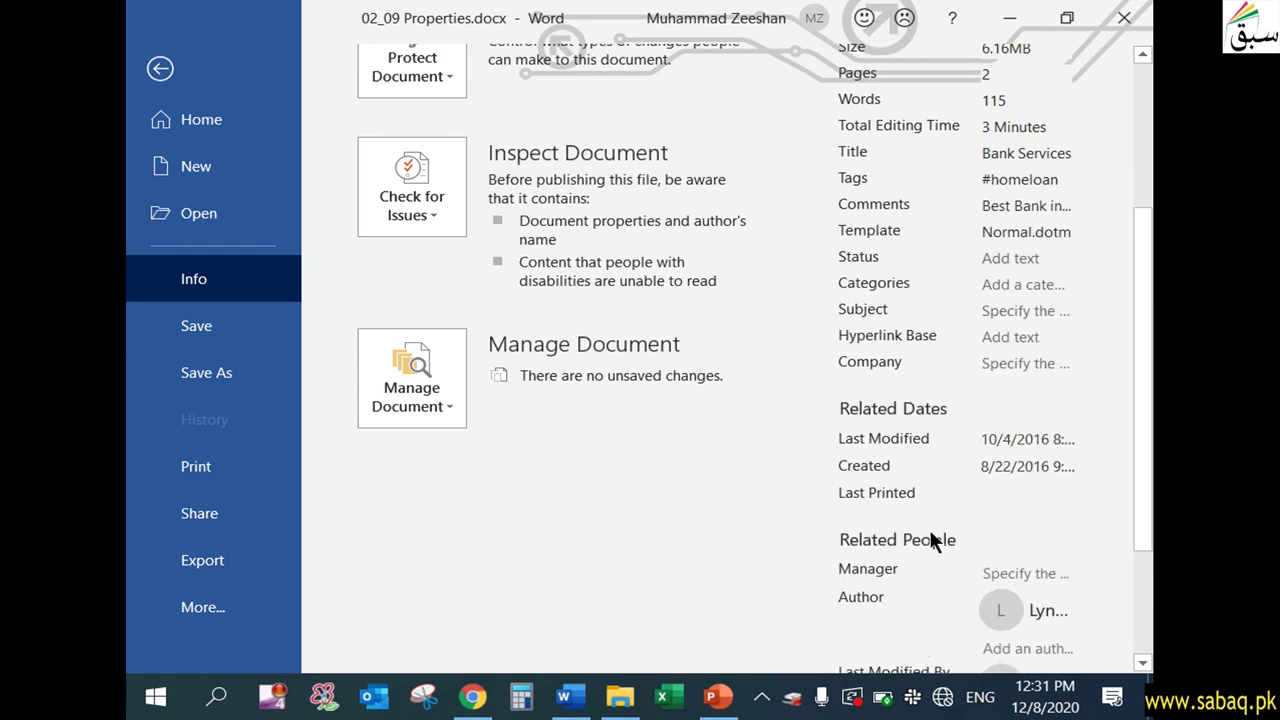
pyautogui.scroll(-1, 950, 467)
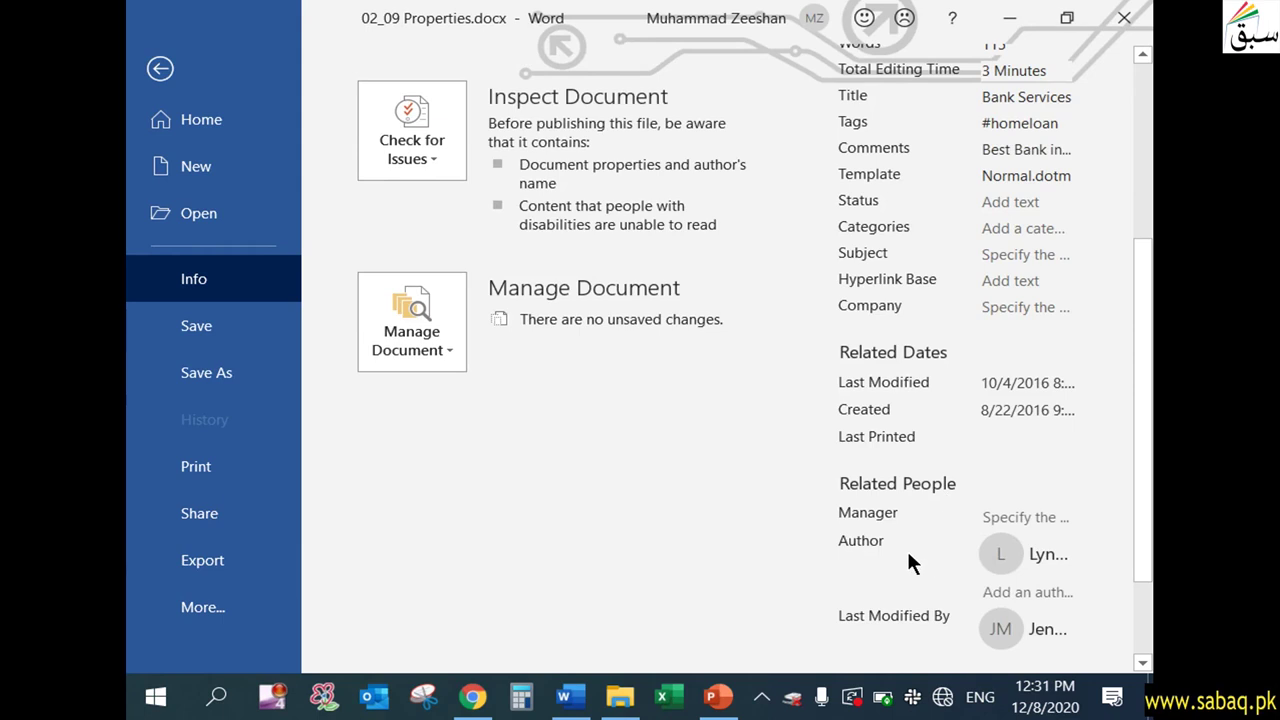
pyautogui.scroll(-1, 910, 550)
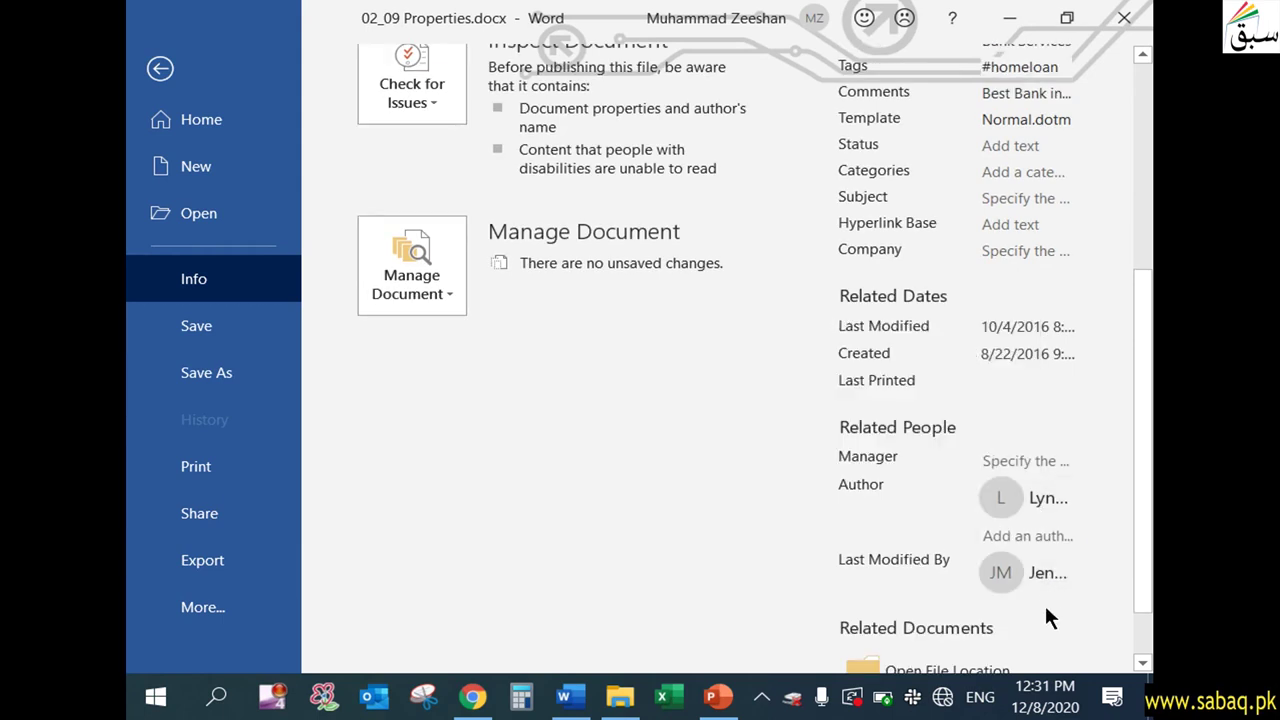
pyautogui.scroll(-1, 1044, 602)
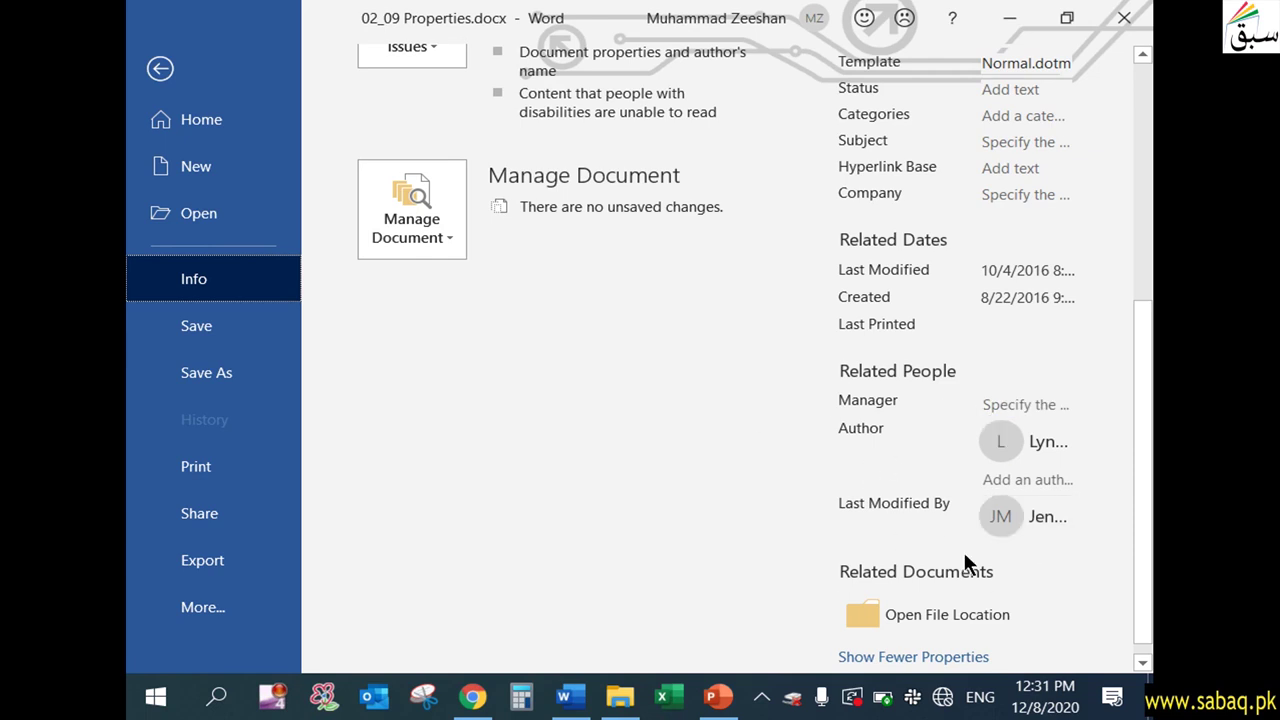
pyautogui.scroll(-1, 1003, 563)
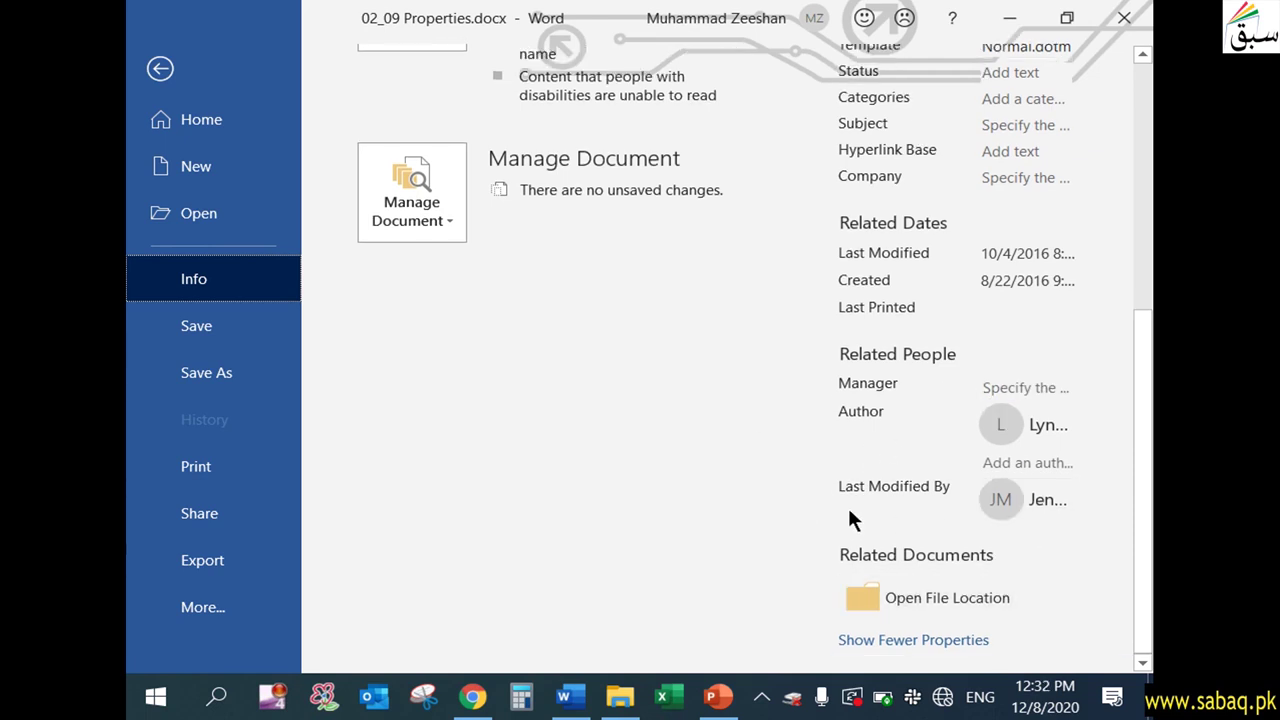
pyautogui.scroll(2, 853, 531)
pyautogui.scroll(1, 853, 531)
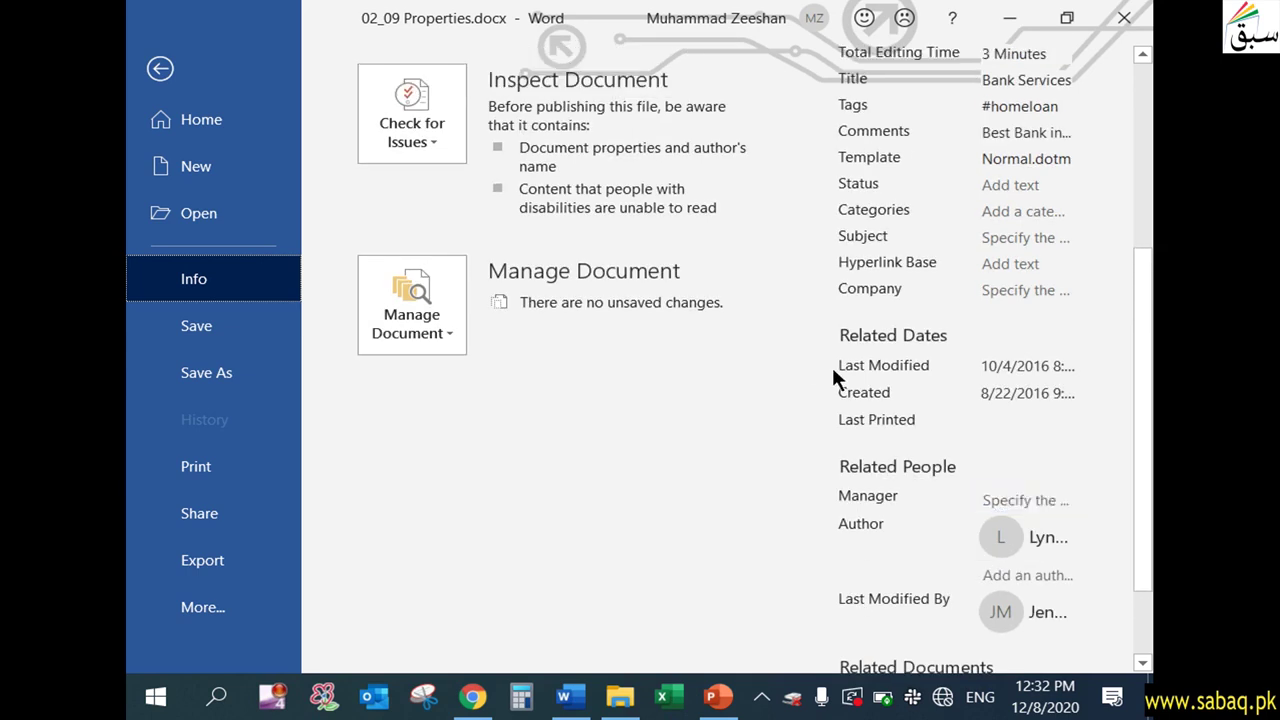
pyautogui.scroll(3, 826, 366)
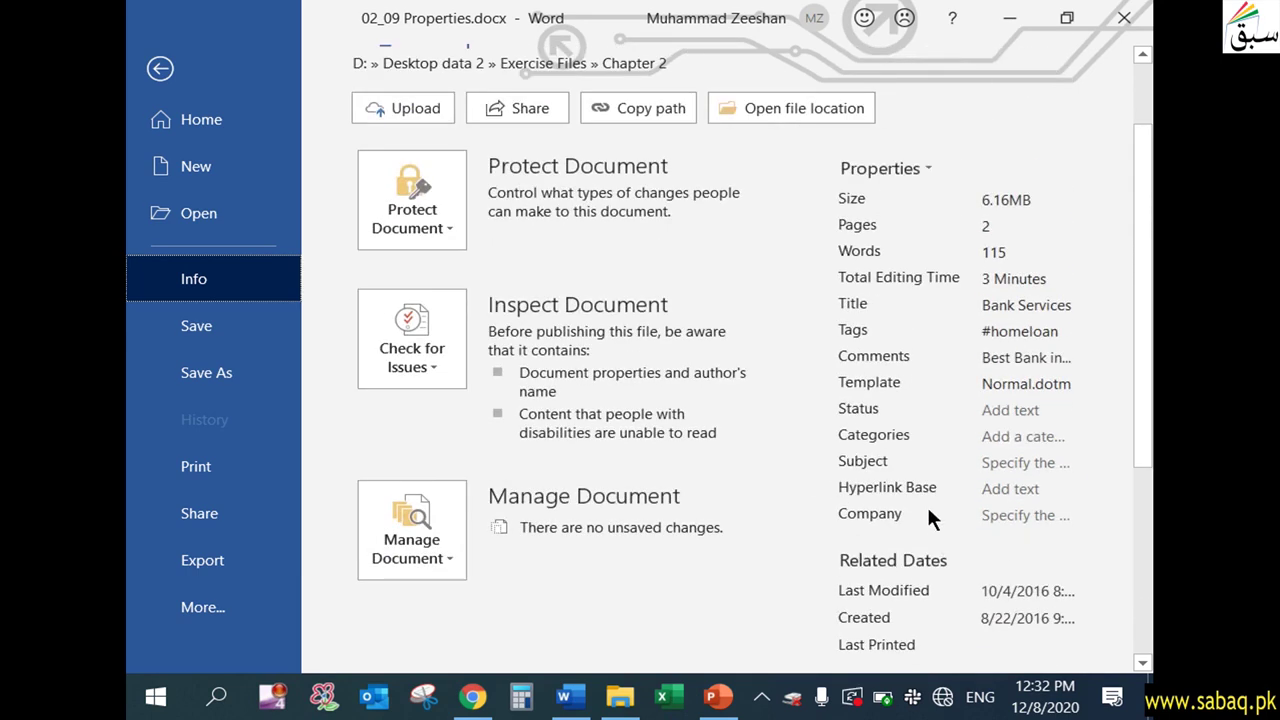
# Step through the Status, Categories, Subject, Hyperlink Base and Company fields, then open Advanced Properties.
pyautogui.click(1005, 409)
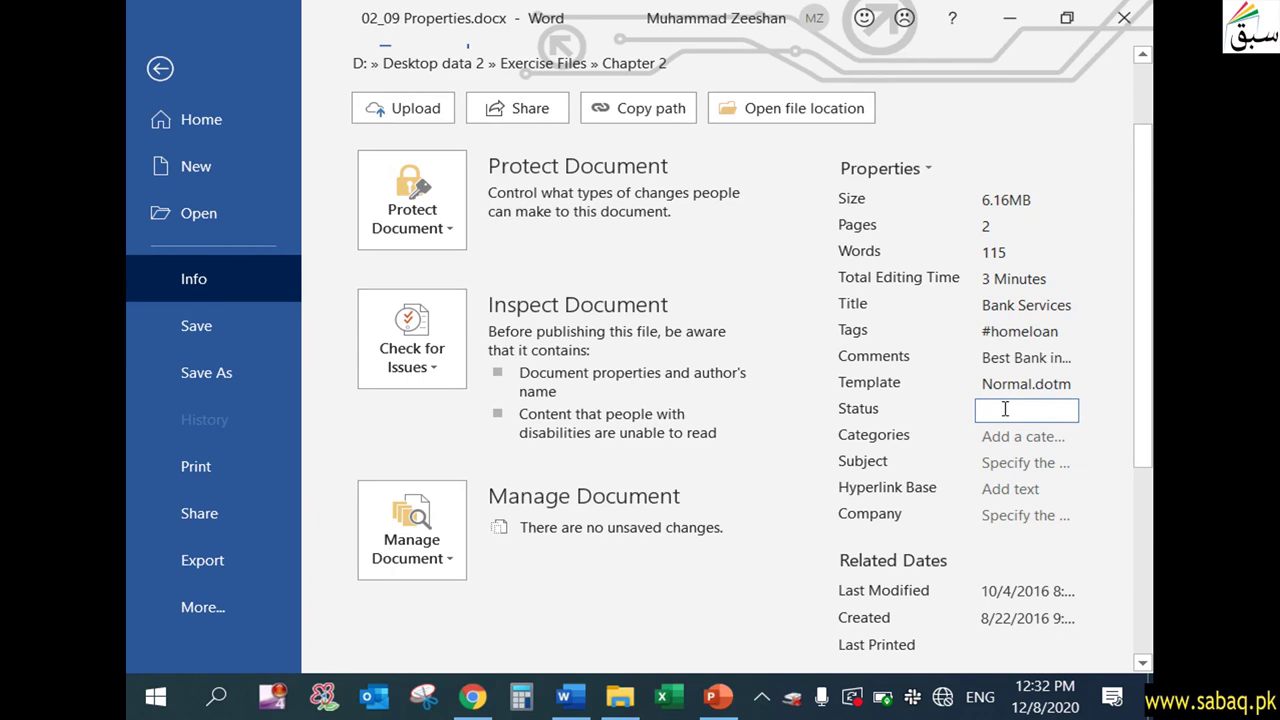
pyautogui.click(1040, 437)
pyautogui.click(1050, 461)
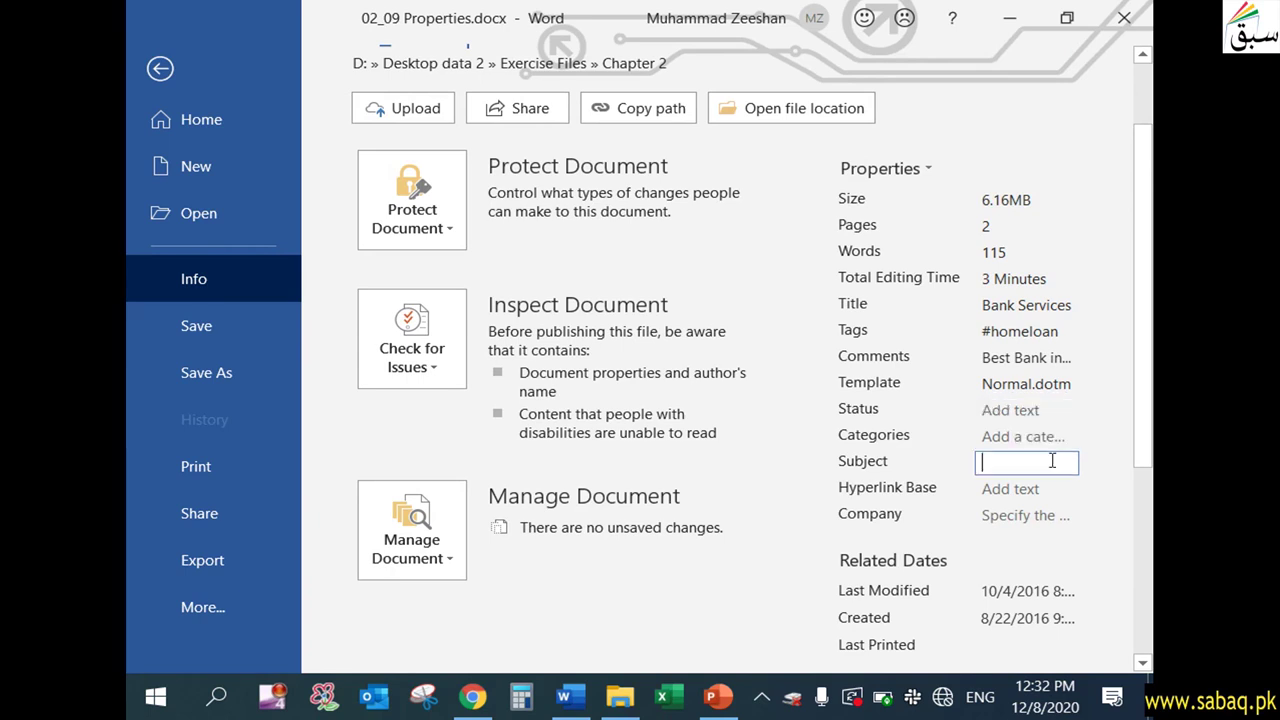
pyautogui.click(1053, 488)
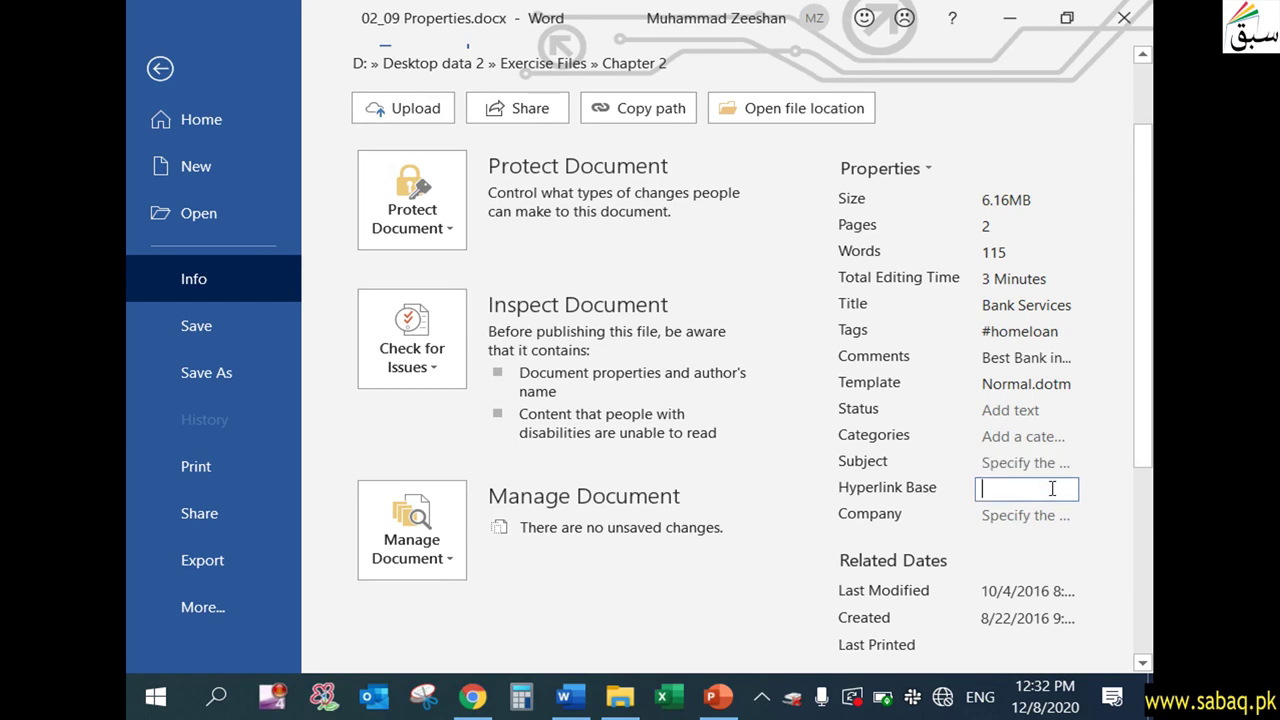
pyautogui.click(1050, 516)
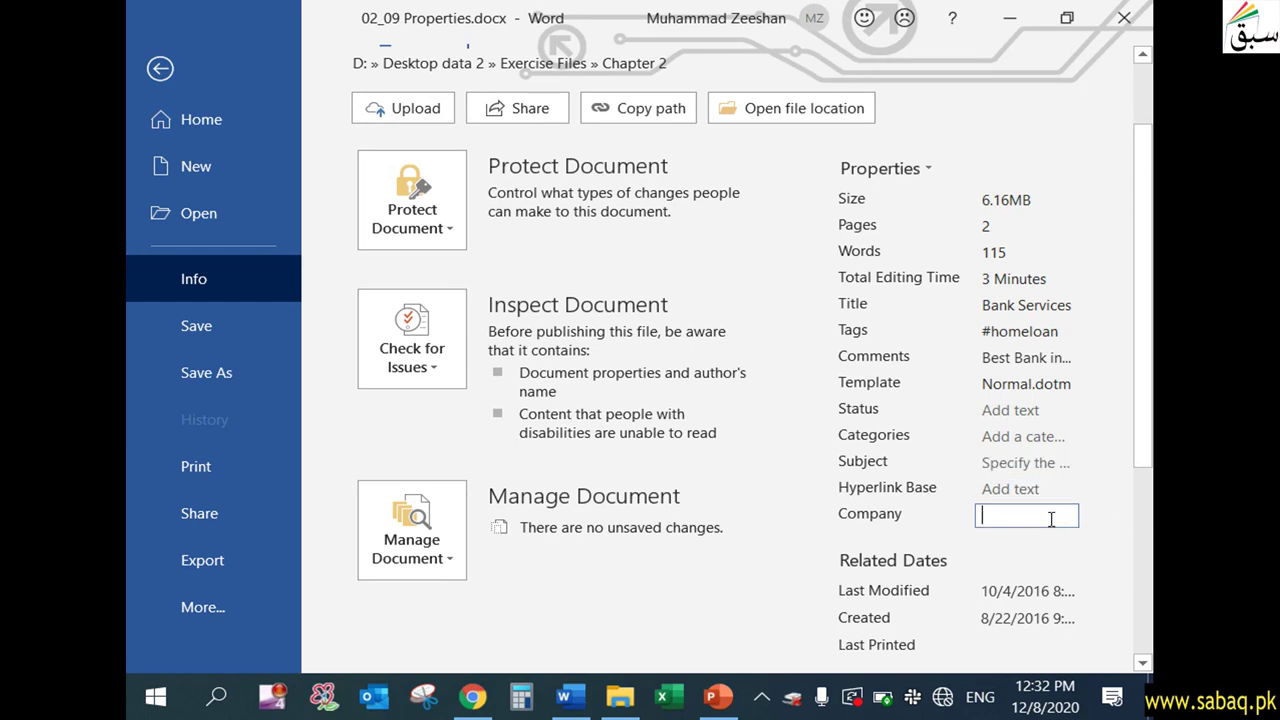
pyautogui.click(930, 166)
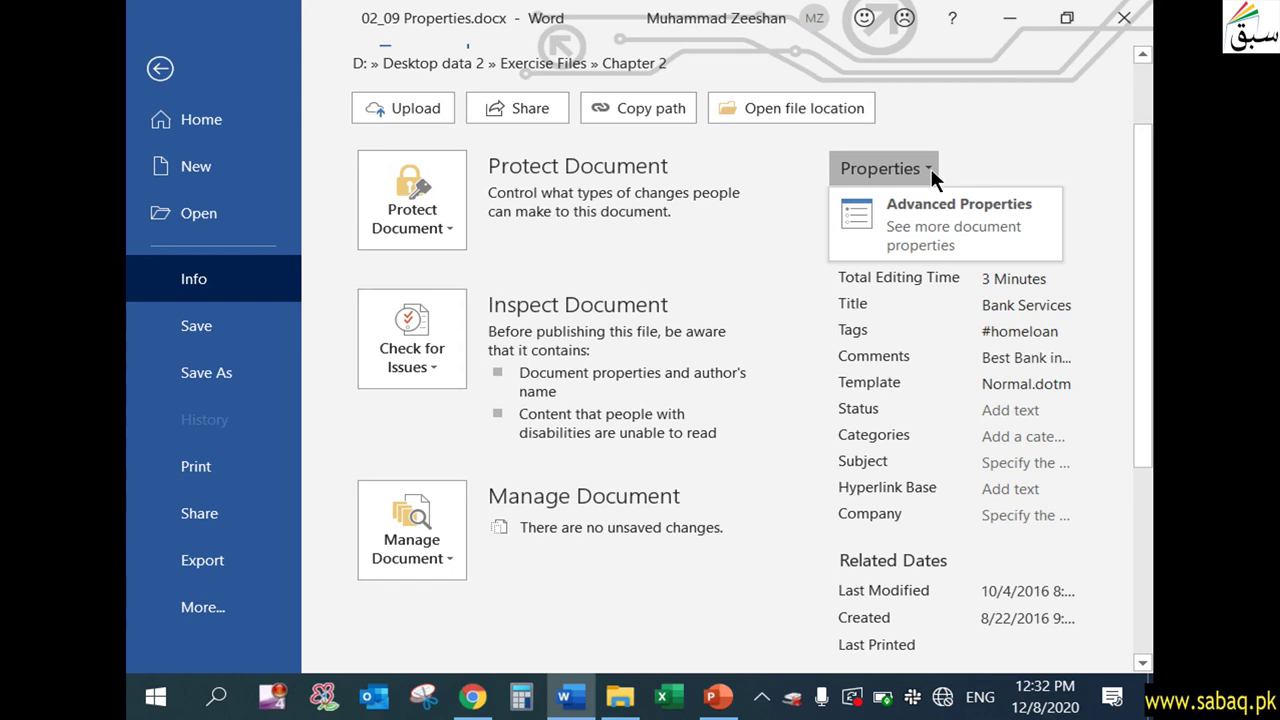
pyautogui.click(940, 210)
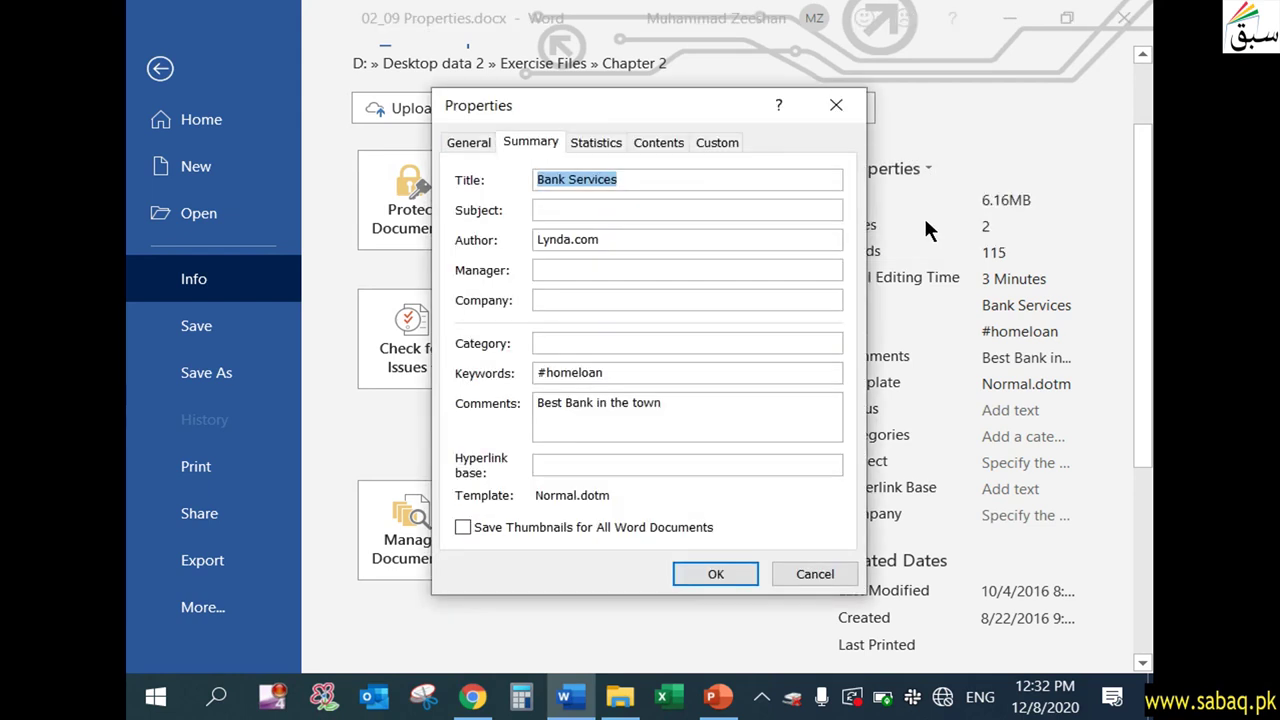
# Enter Subject 'Home loan', Manager 'xyz' and Company 'Globe bank' on the Summary tab.
pyautogui.click(675, 407)
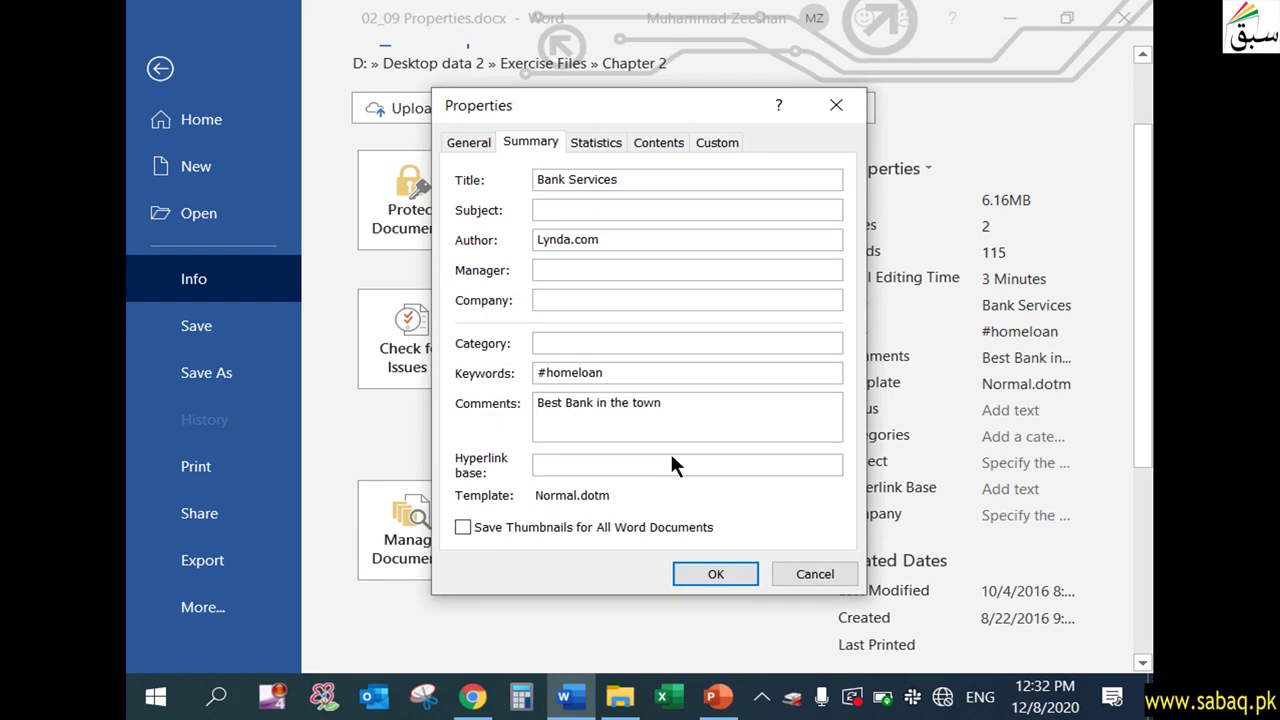
pyautogui.click(672, 208)
pyautogui.write('Home loan')
pyautogui.click(601, 263)
pyautogui.write('xyz')
pyautogui.click(631, 298)
pyautogui.write('Gl')
pyautogui.press('BackSpace')
pyautogui.write('lobe bank')
pyautogui.click(638, 341)
pyautogui.write('Loan depart')
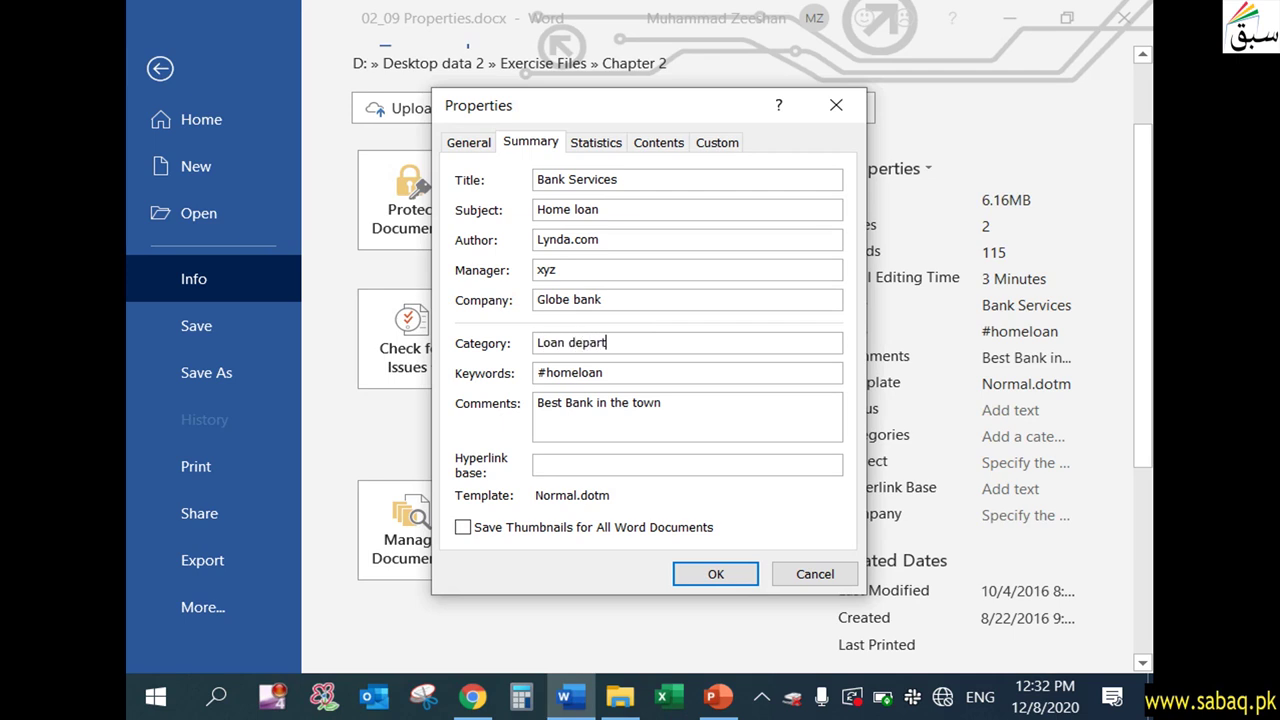
pyautogui.write('ment')
pyautogui.click(643, 460)
pyautogui.write('www.')
pyautogui.write('globebank.com')
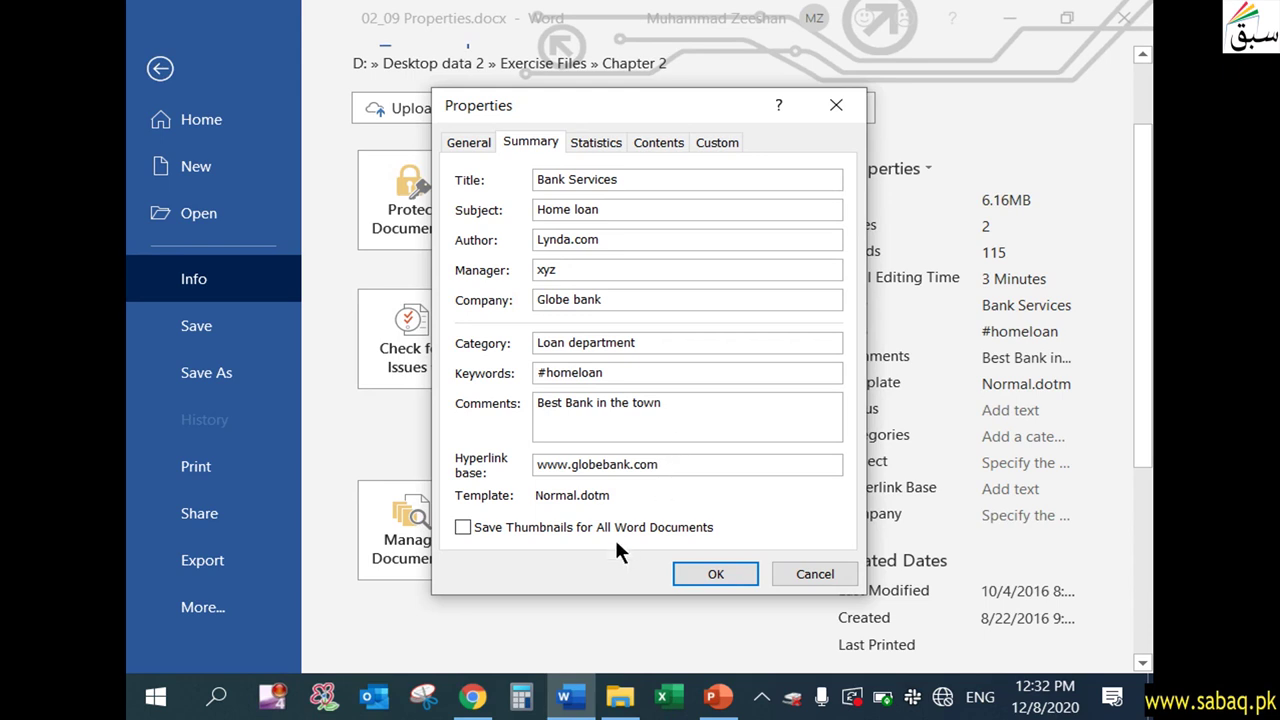
pyautogui.doubleClick(540, 498)
pyautogui.moveTo(536, 497); pyautogui.dragTo(578, 500)
pyautogui.click(596, 142)
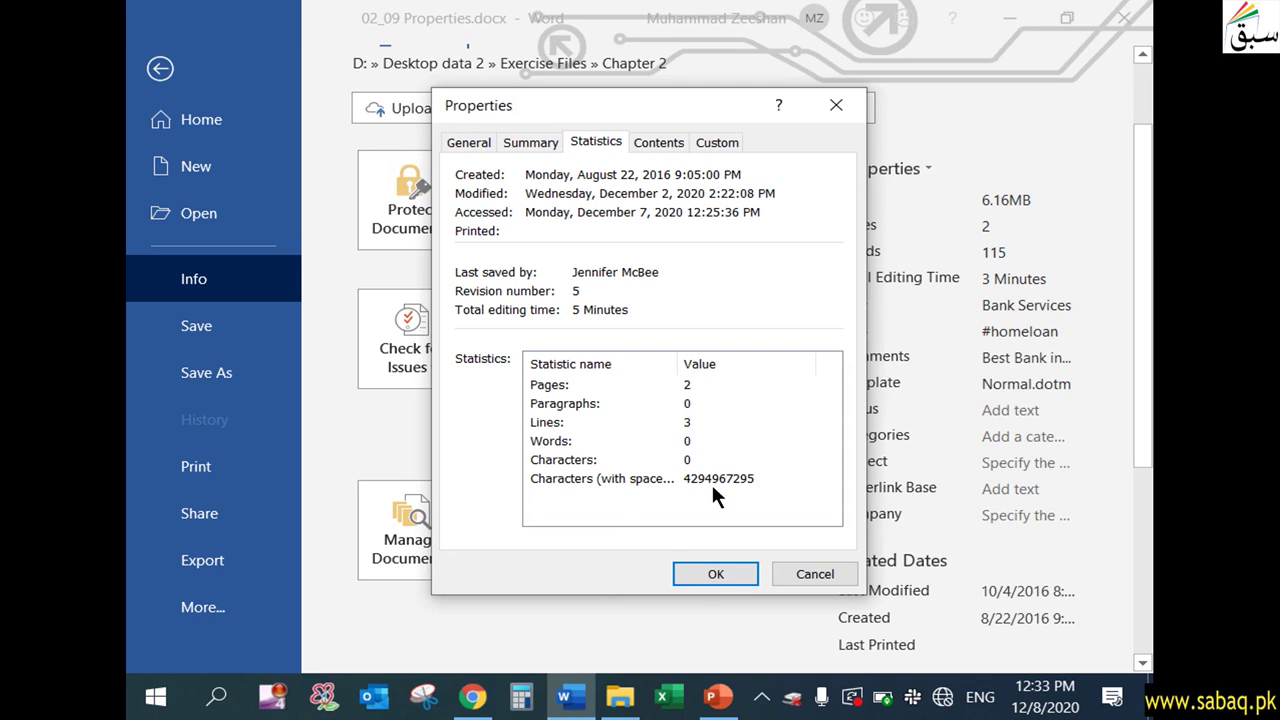
# Add a Text custom property Department valued 'Loan department' and close Properties with OK.
pyautogui.click(650, 144)
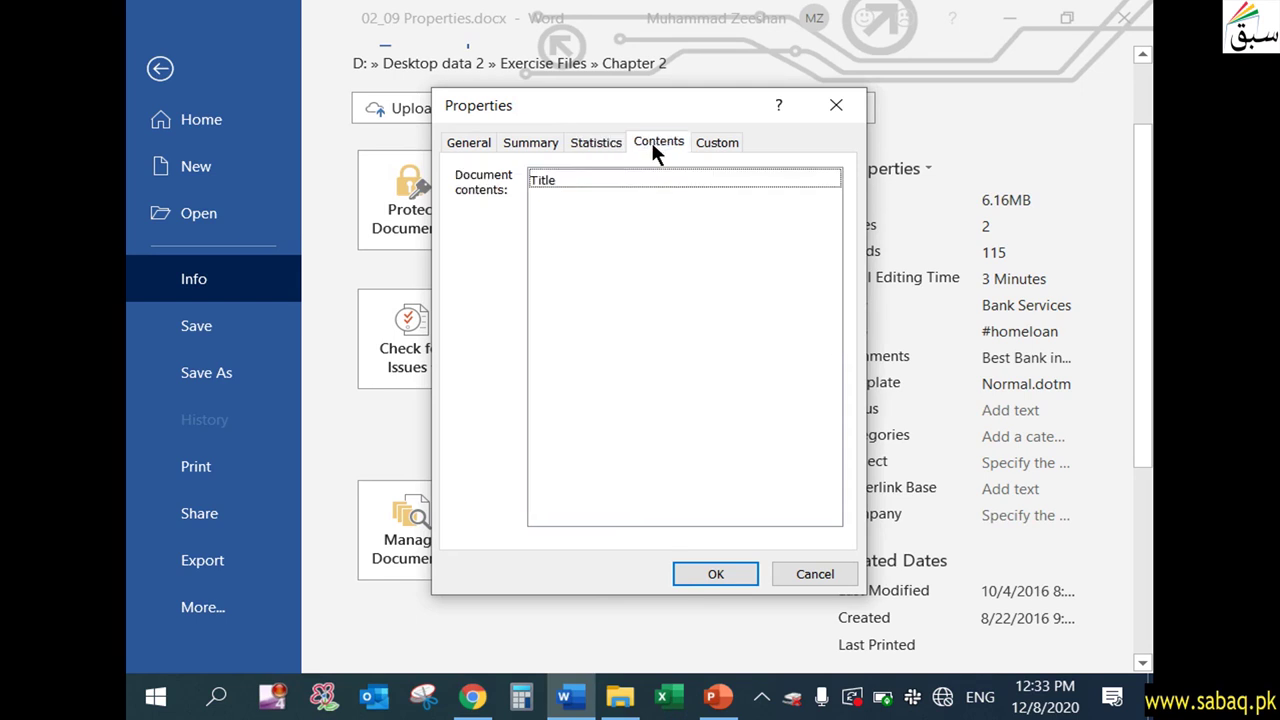
pyautogui.click(726, 143)
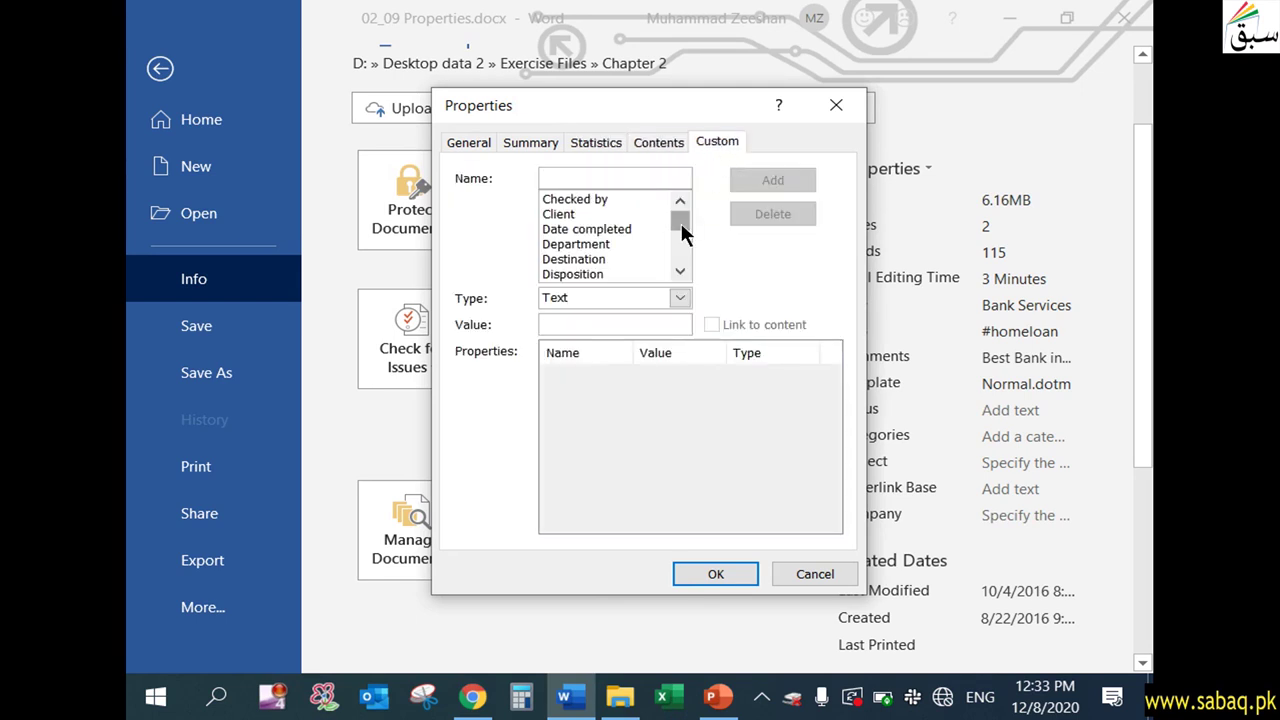
pyautogui.click(590, 244)
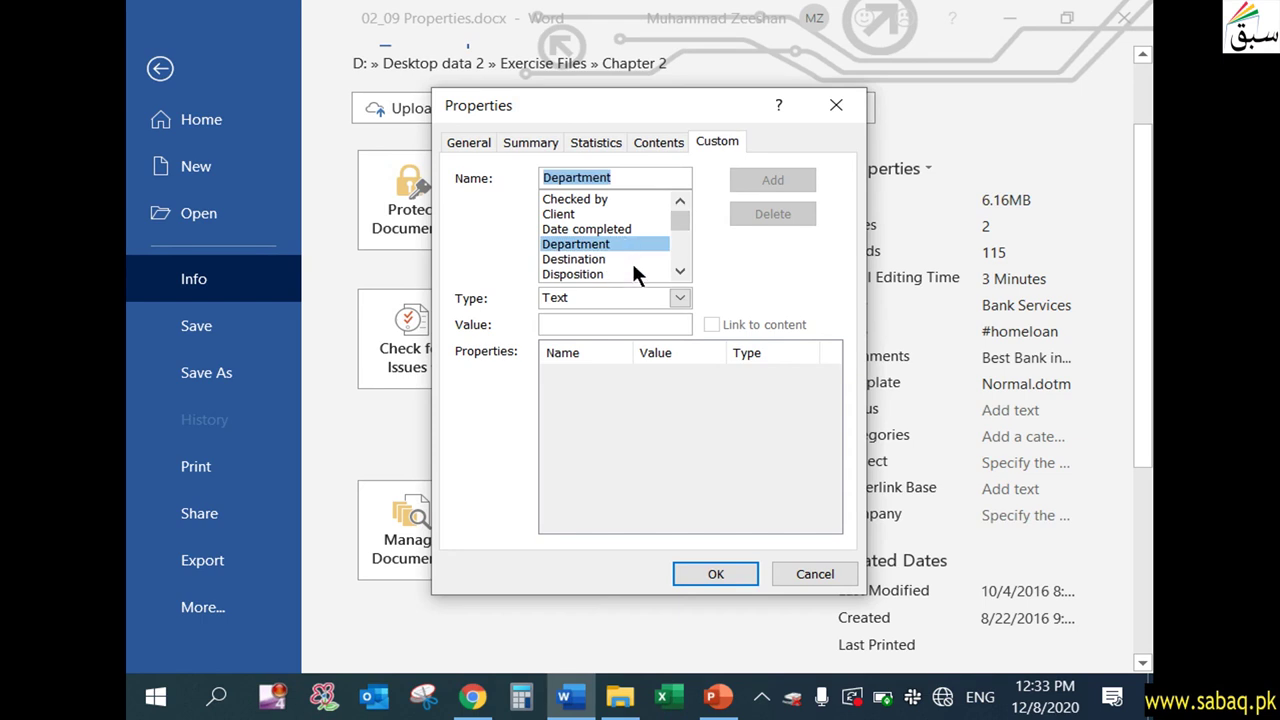
pyautogui.click(679, 297)
pyautogui.click(658, 296)
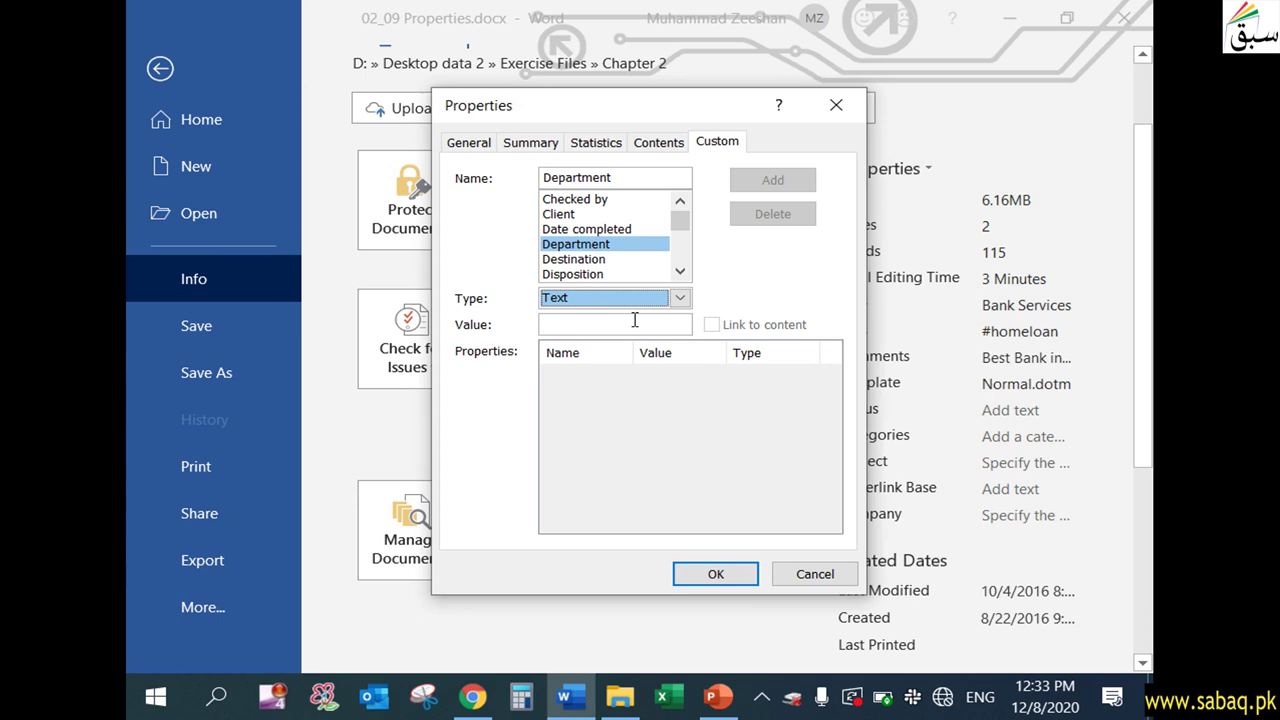
pyautogui.click(633, 318)
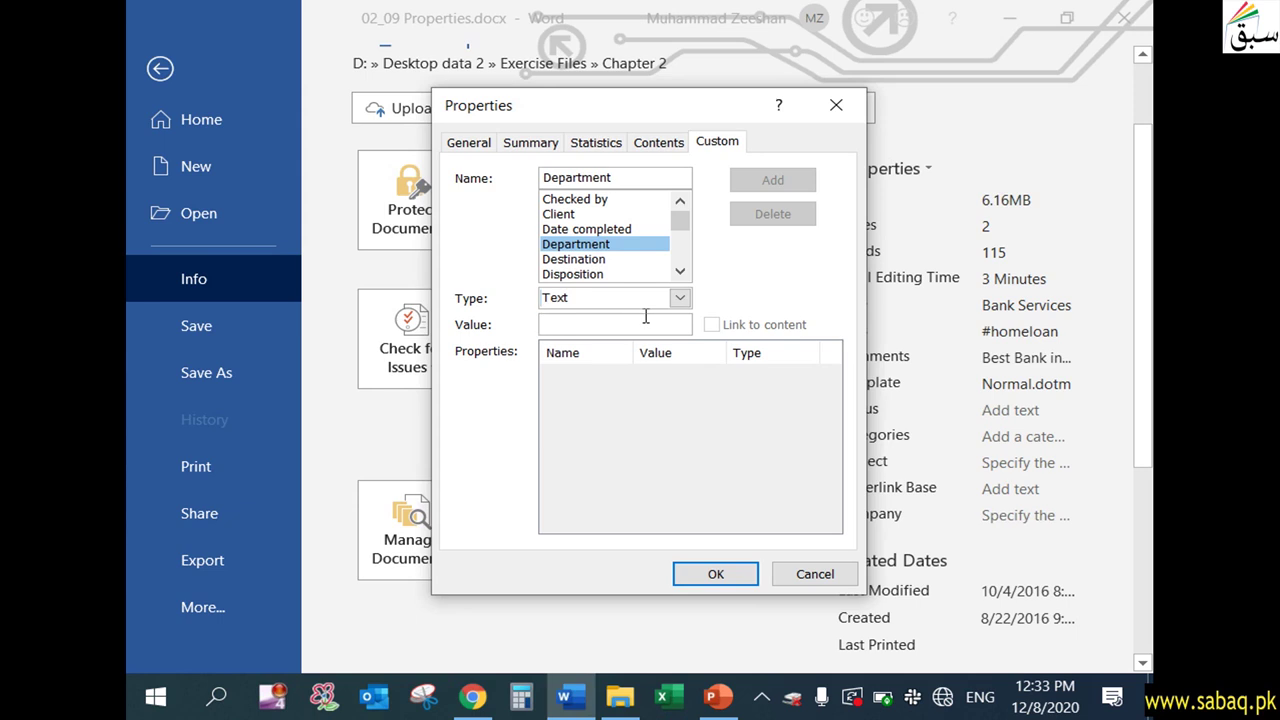
pyautogui.write('Loa')
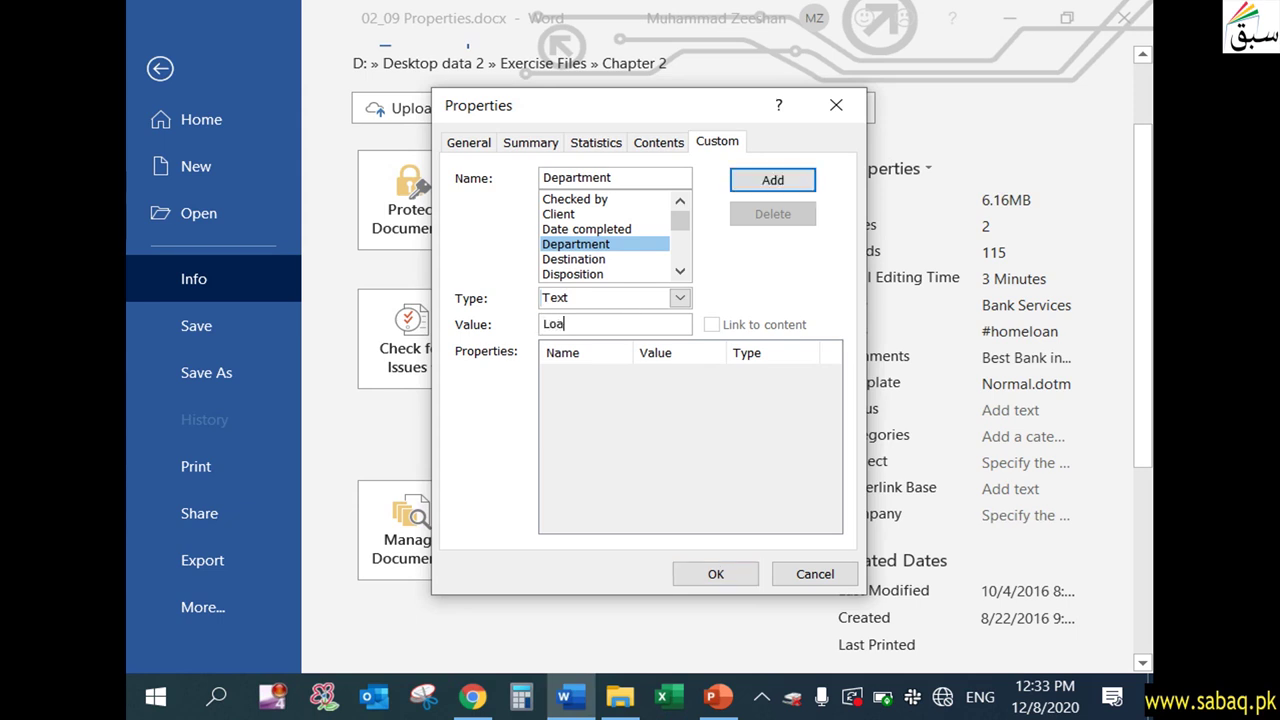
pyautogui.write('n department')
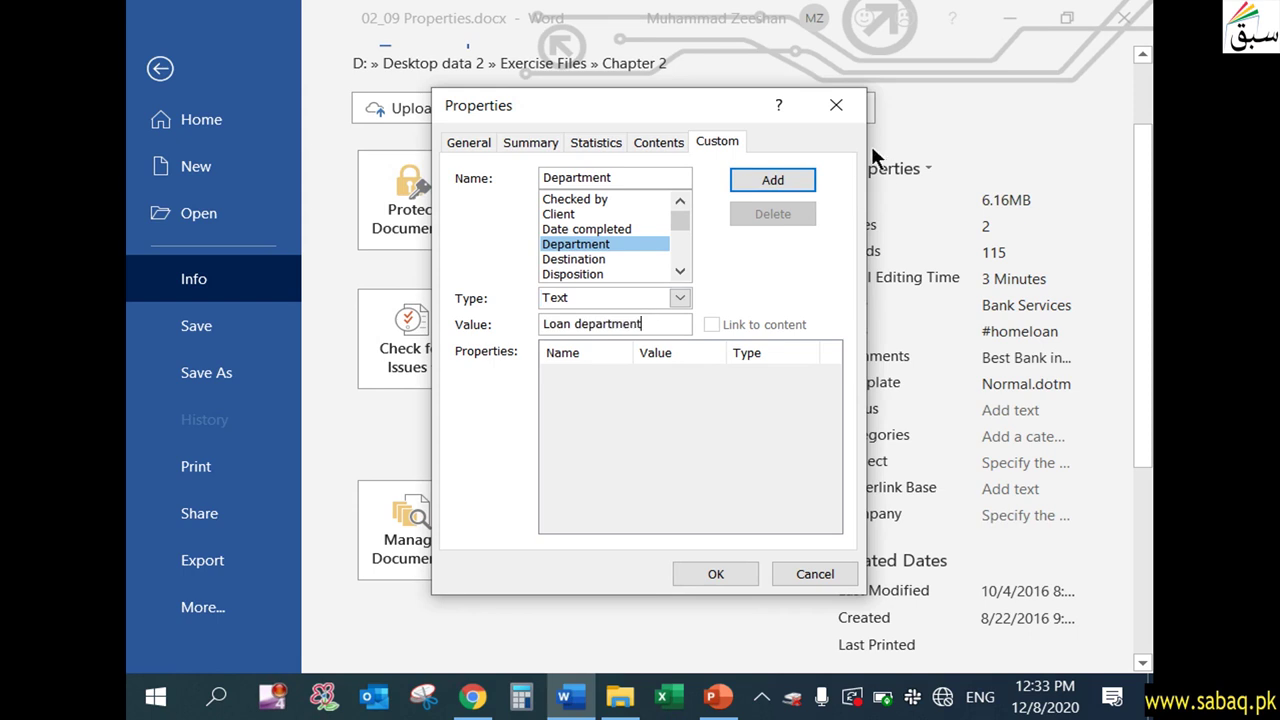
pyautogui.click(782, 179)
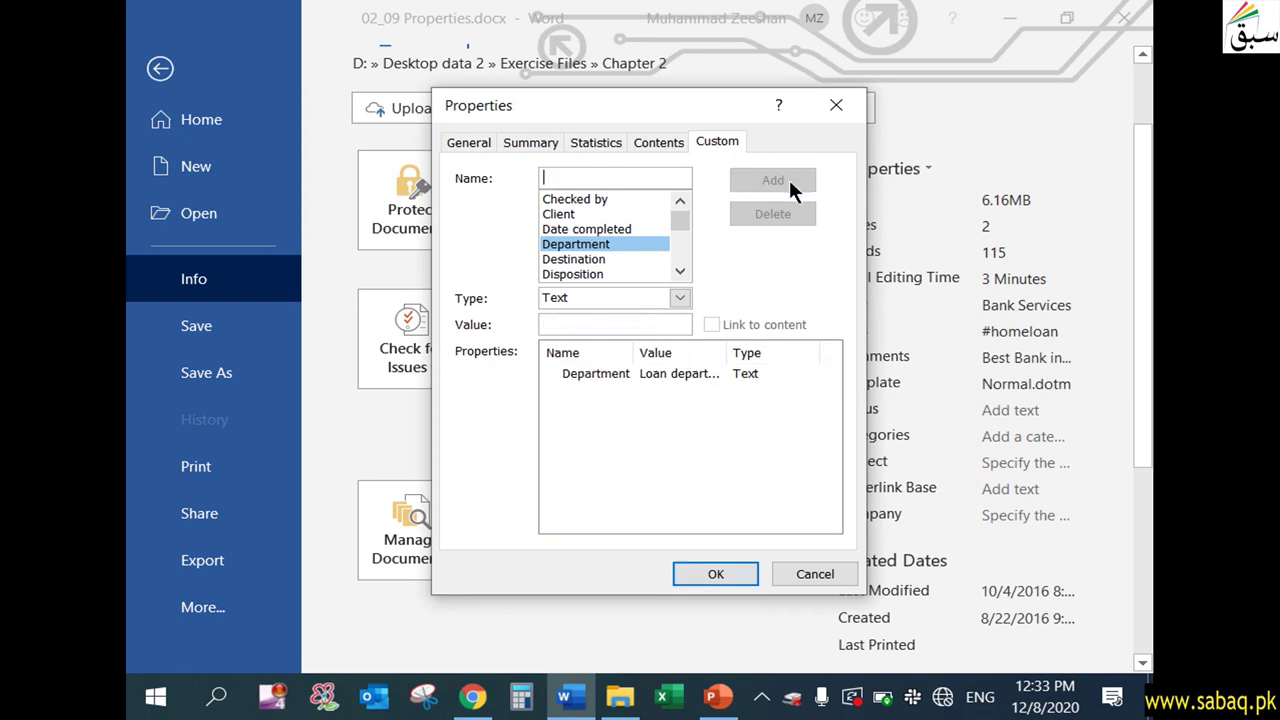
pyautogui.click(716, 573)
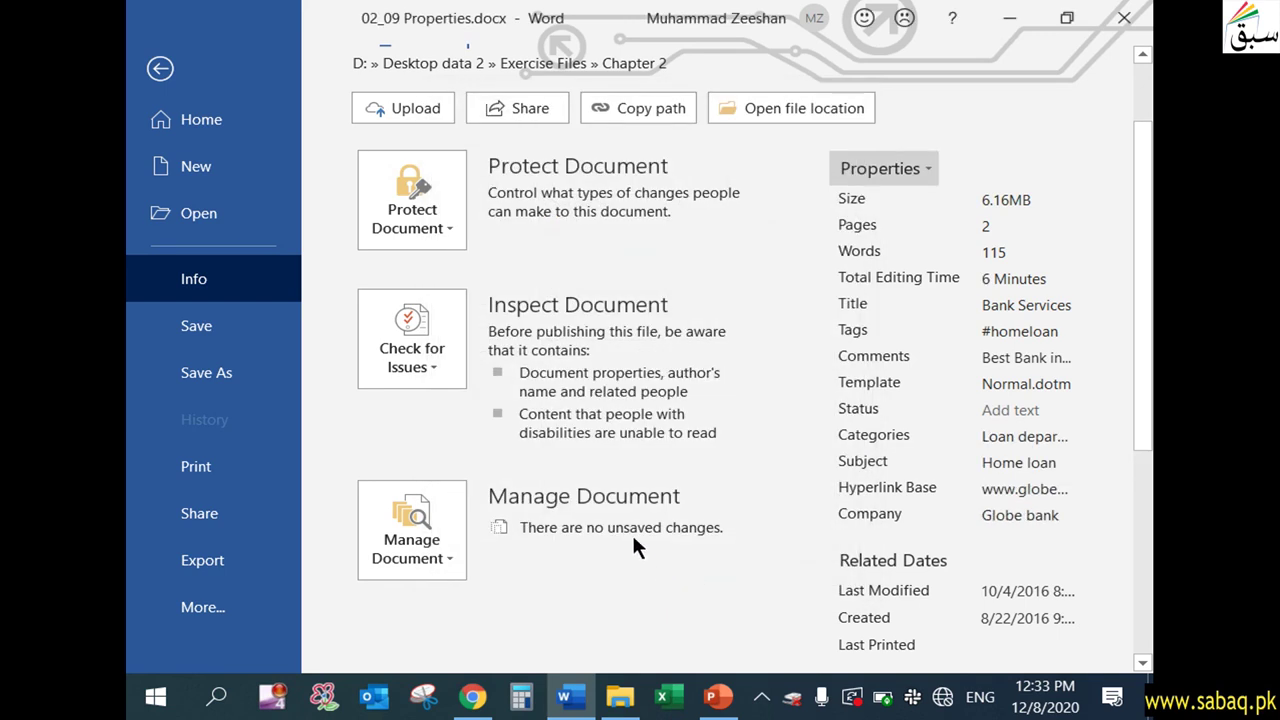
pyautogui.click(905, 175)
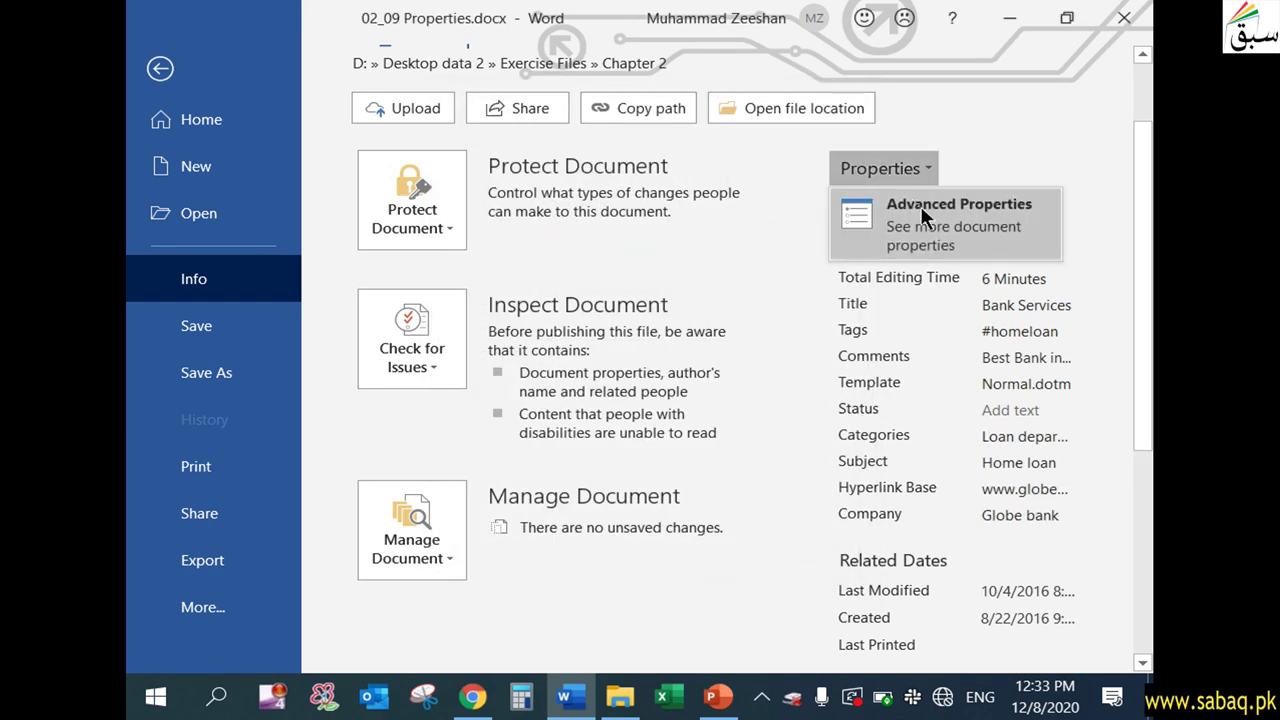
pyautogui.click(925, 214)
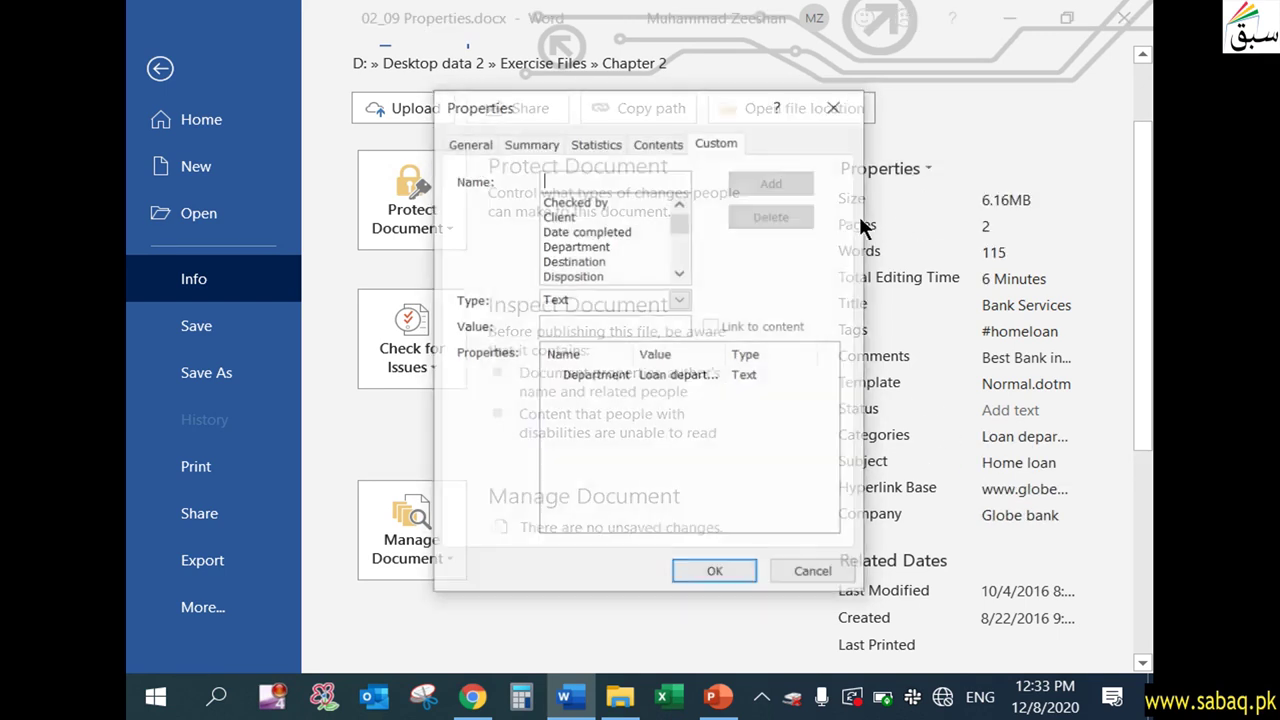
pyautogui.click(533, 141)
pyautogui.click(724, 420)
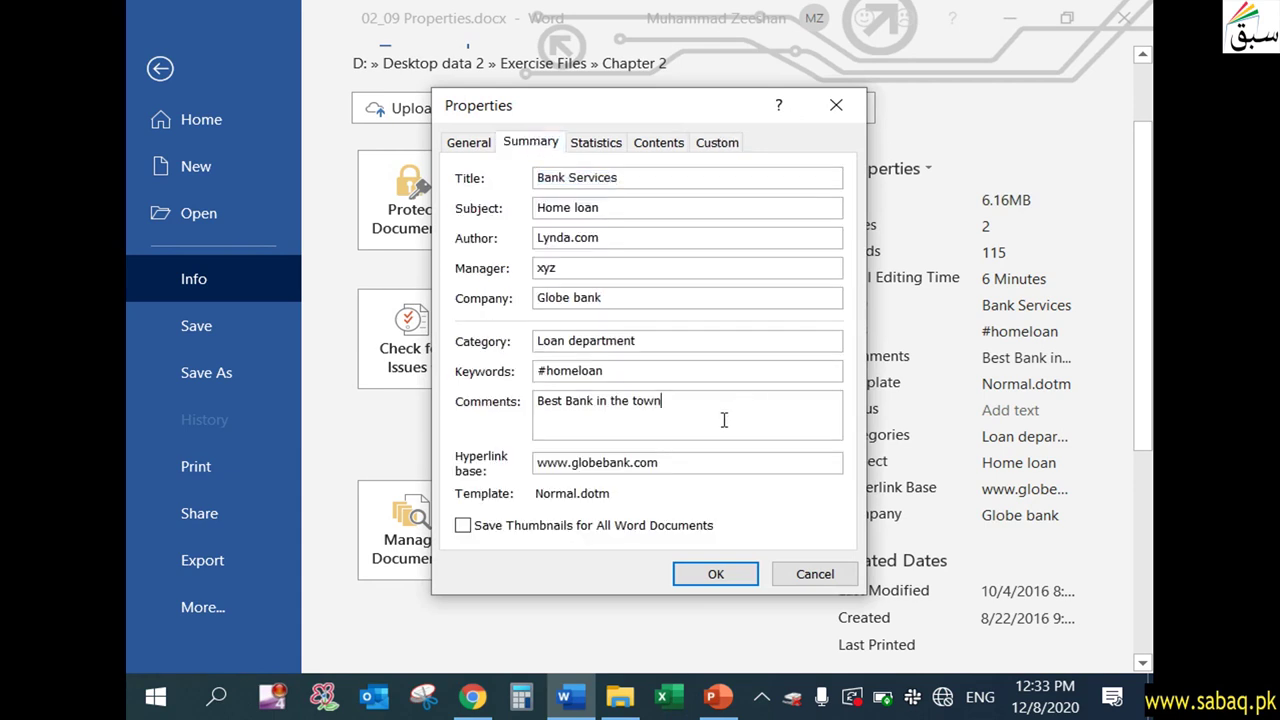
pyautogui.click(770, 500)
pyautogui.press('Return')
pyautogui.click(1016, 436)
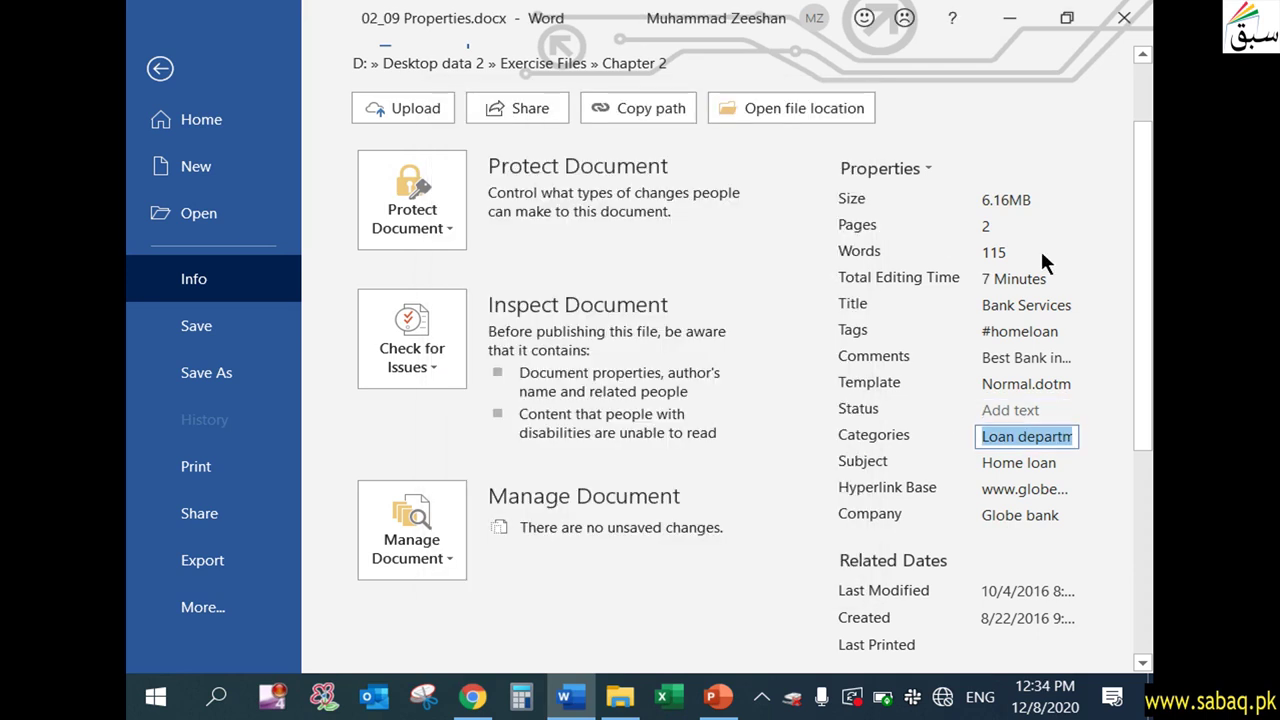
pyautogui.click(908, 434)
pyautogui.click(997, 437)
pyautogui.click(1050, 464)
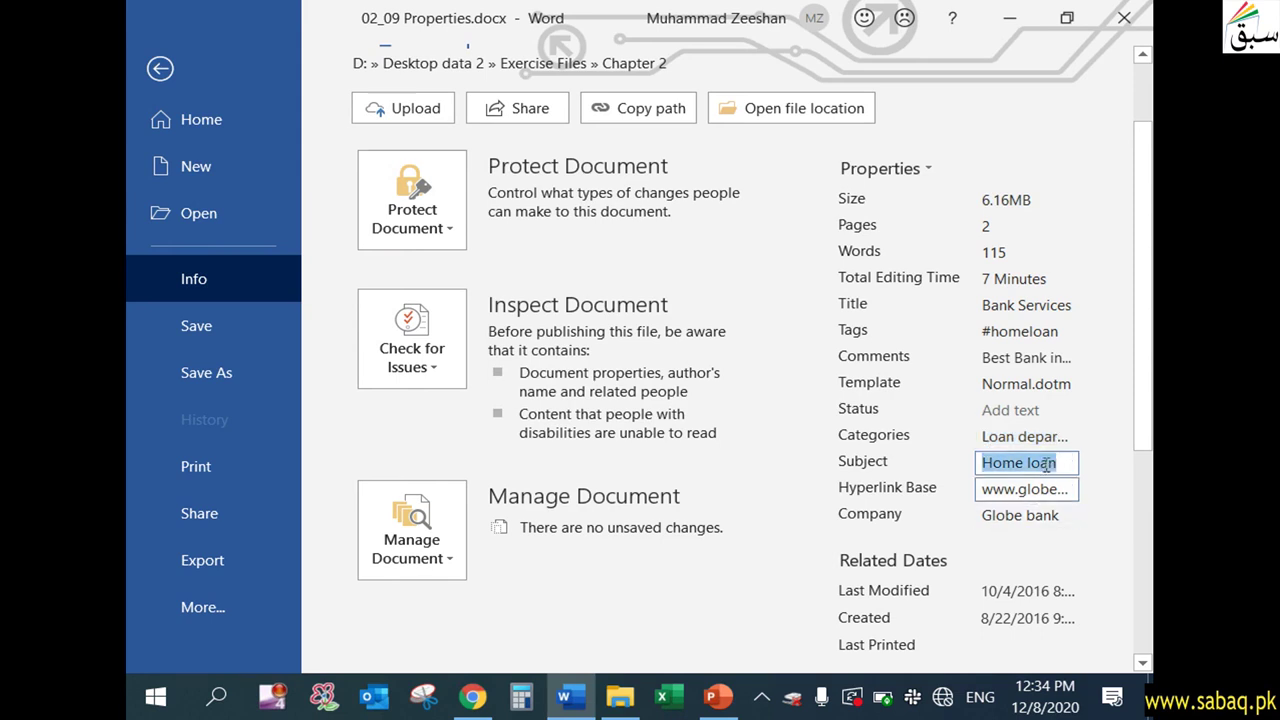
pyautogui.click(1035, 565)
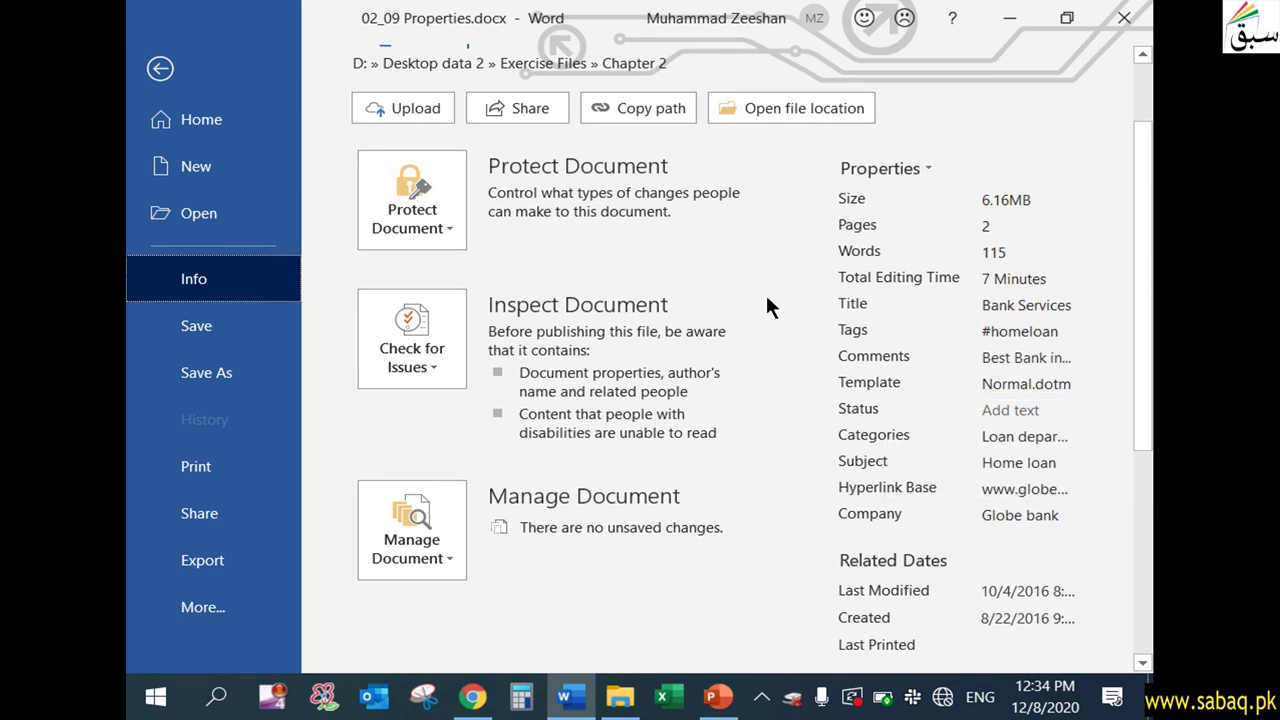
pyautogui.scroll(2, 765, 292)
pyautogui.click(920, 267)
pyautogui.click(972, 324)
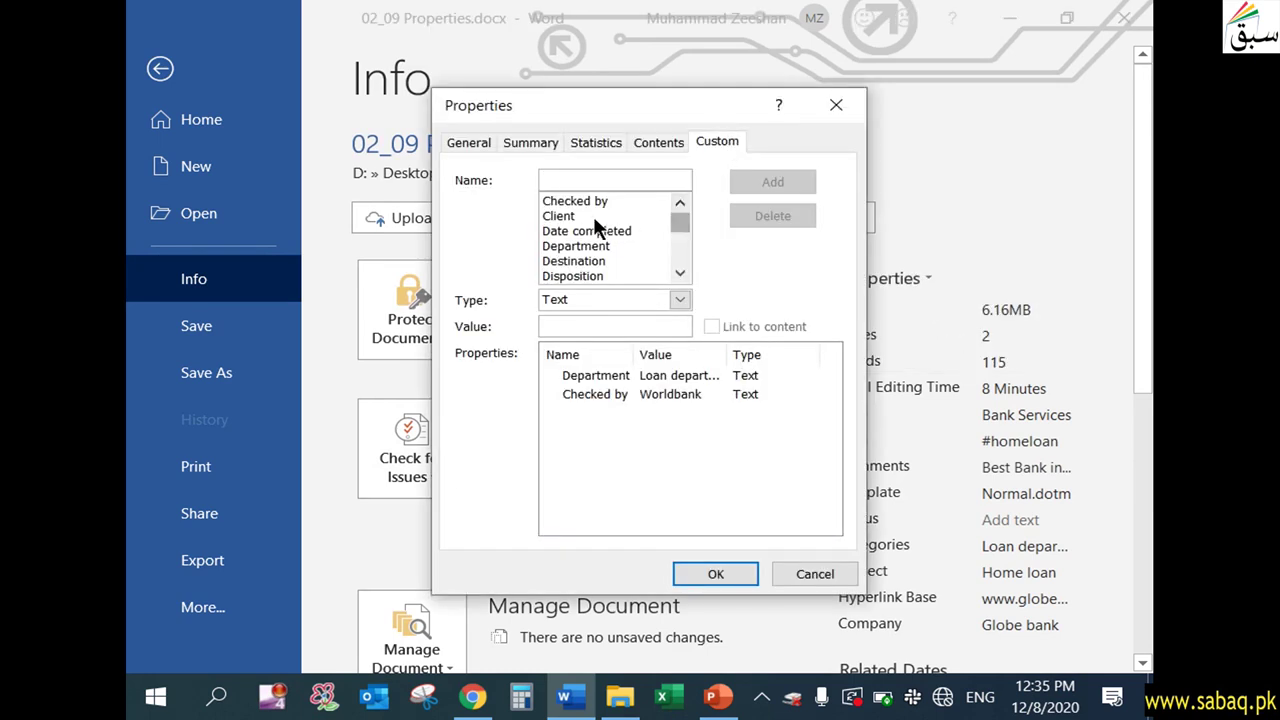
# Add a Text custom property named Client holding the client's surname.
pyautogui.click(558, 216)
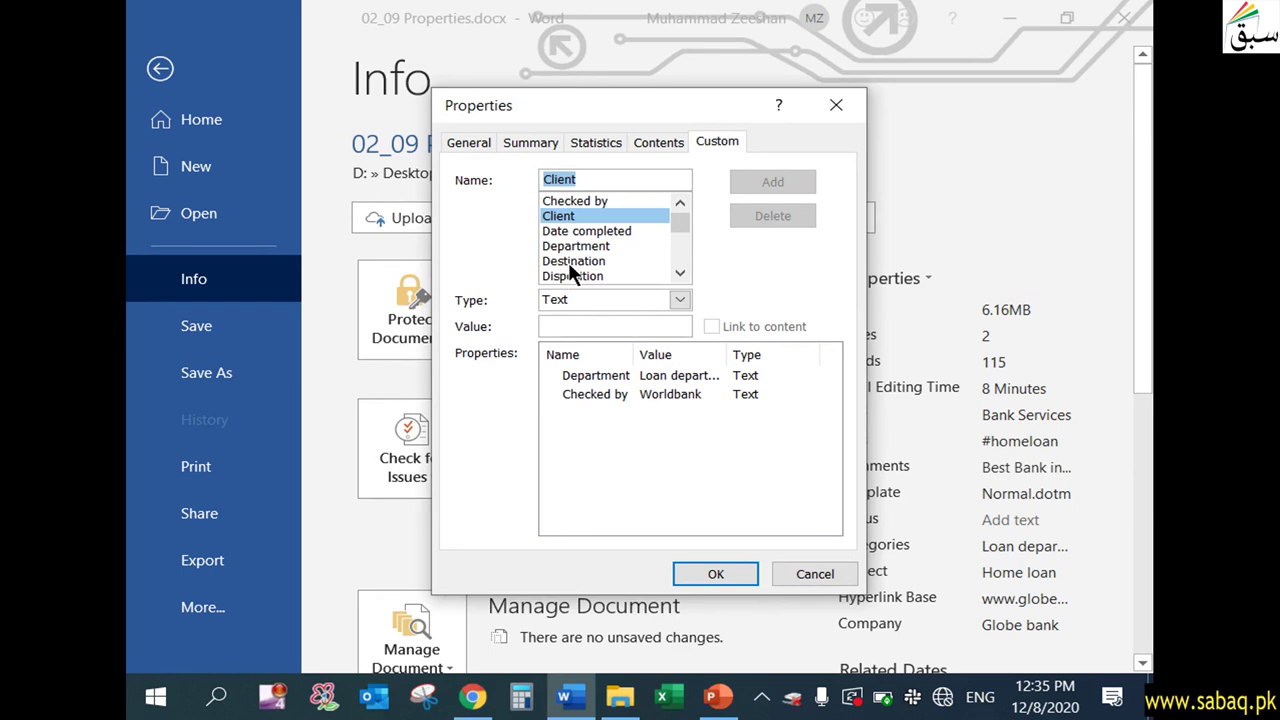
pyautogui.click(679, 300)
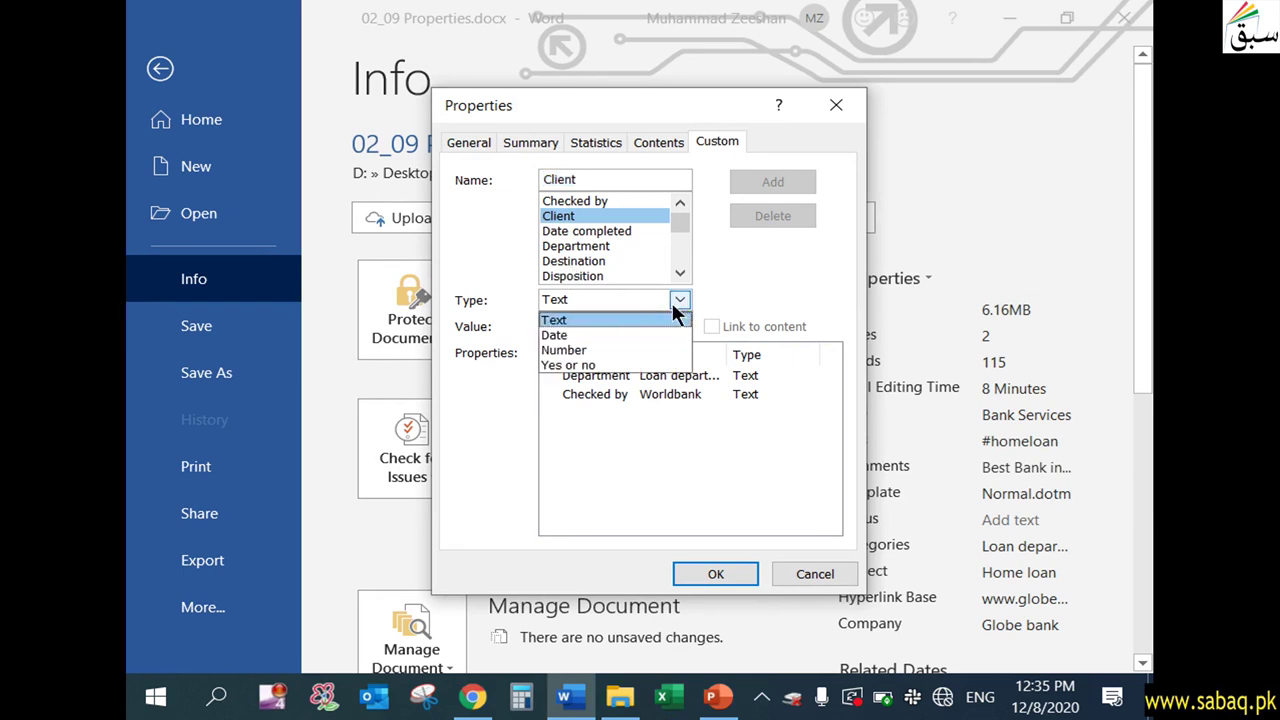
pyautogui.click(649, 320)
pyautogui.click(637, 330)
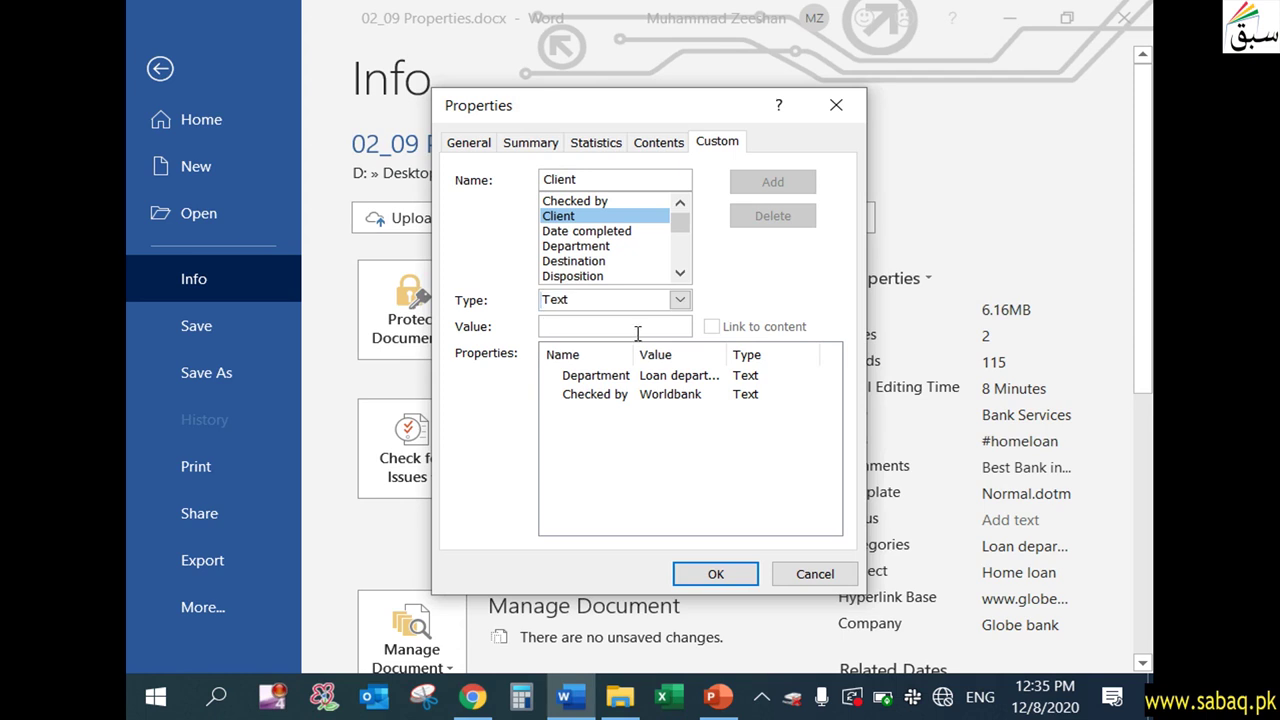
pyautogui.write('Smith')
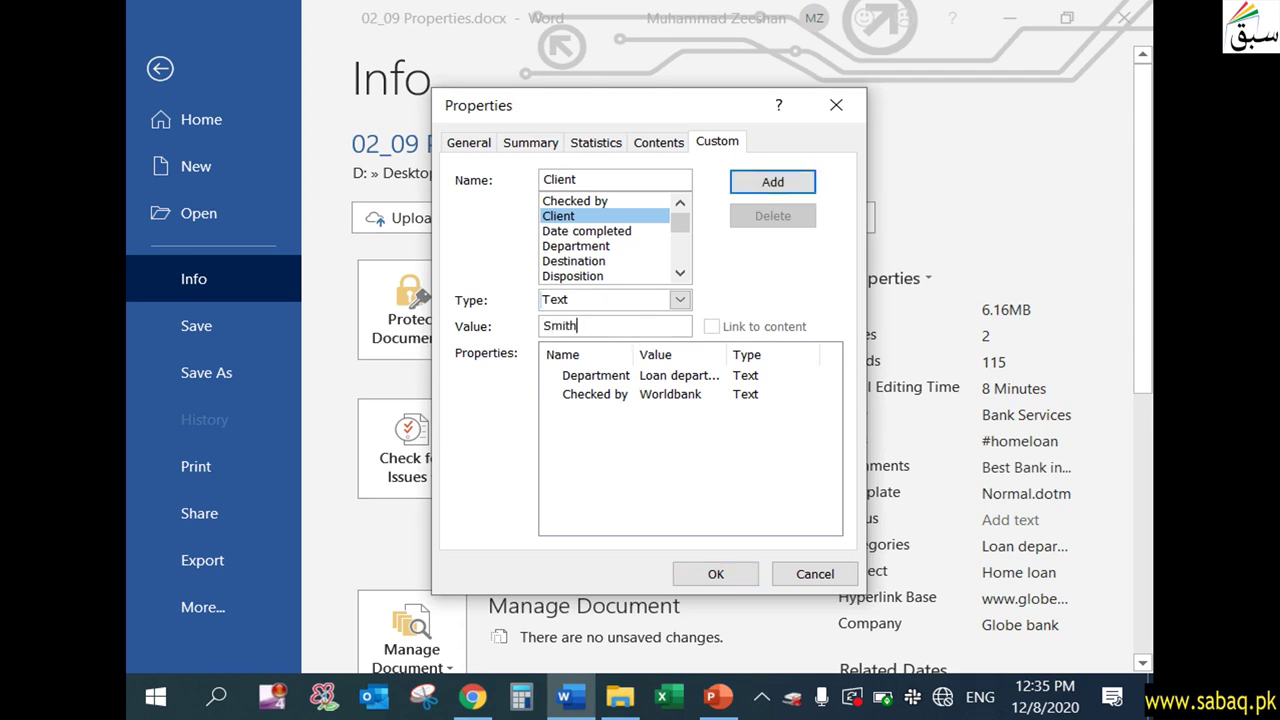
pyautogui.click(760, 180)
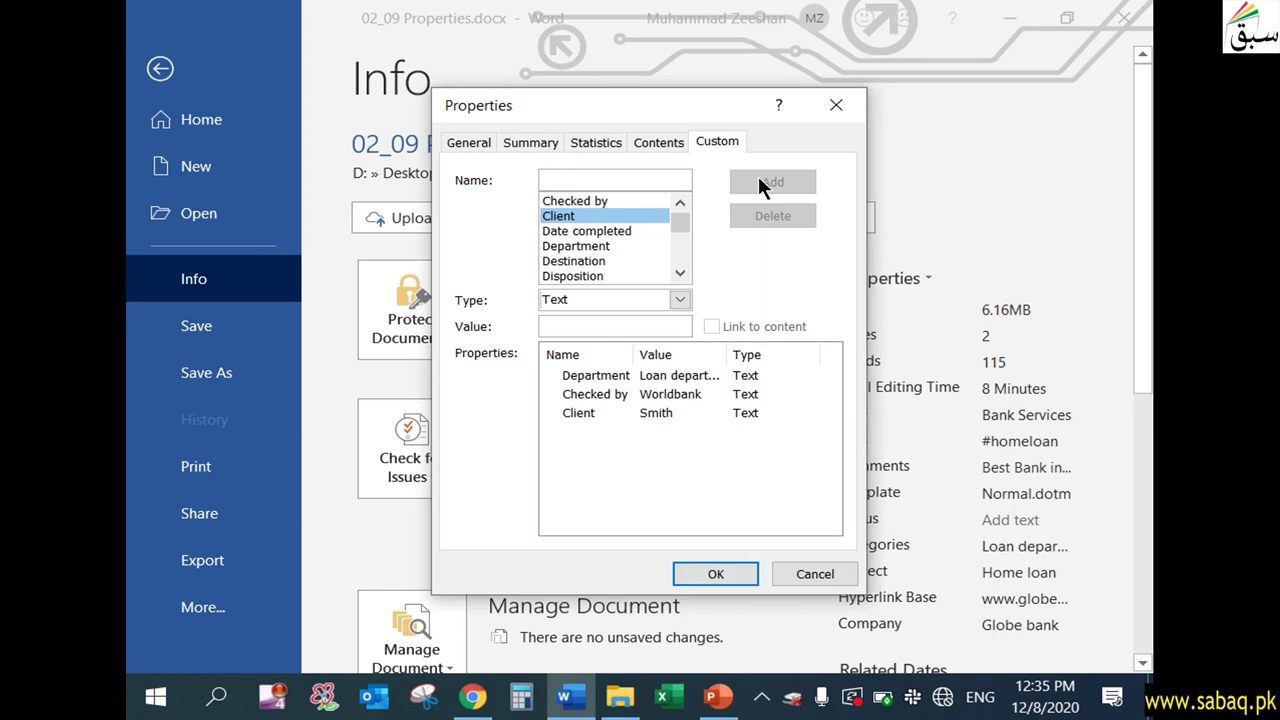
# Review the new Client property on the Summary and Custom tabs and close Properties with OK.
pyautogui.click(585, 412)
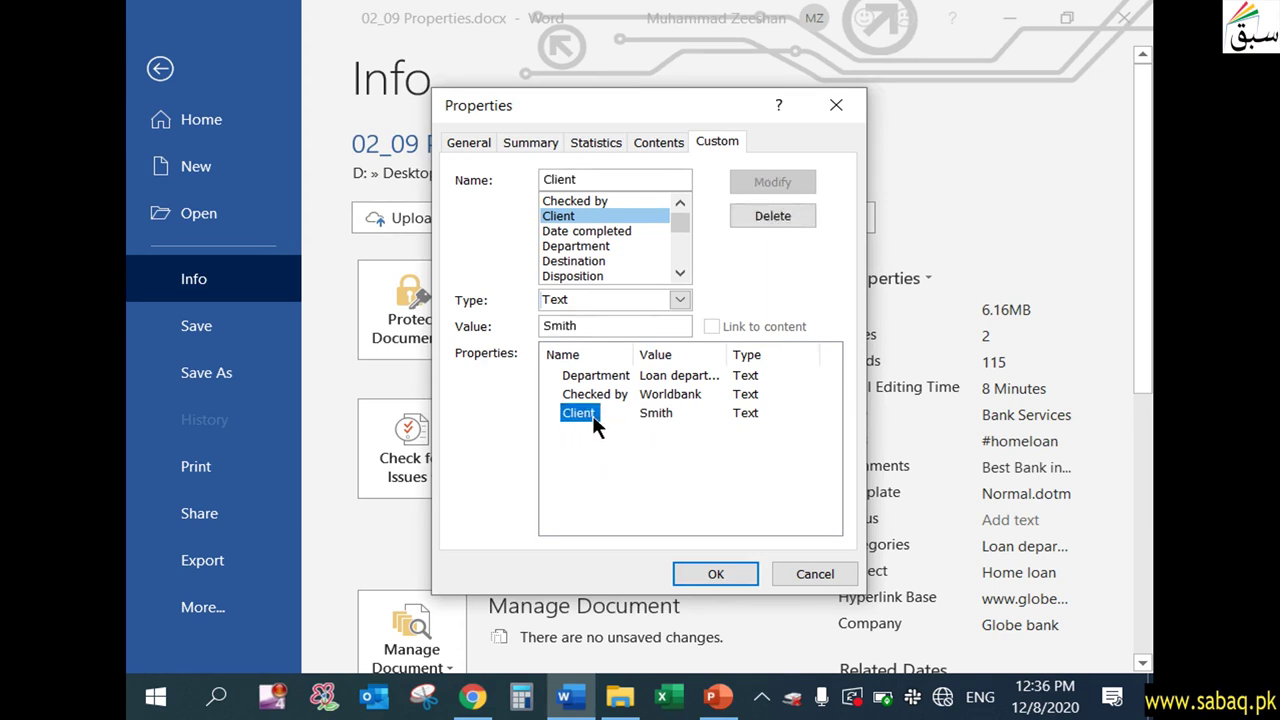
pyautogui.click(681, 410)
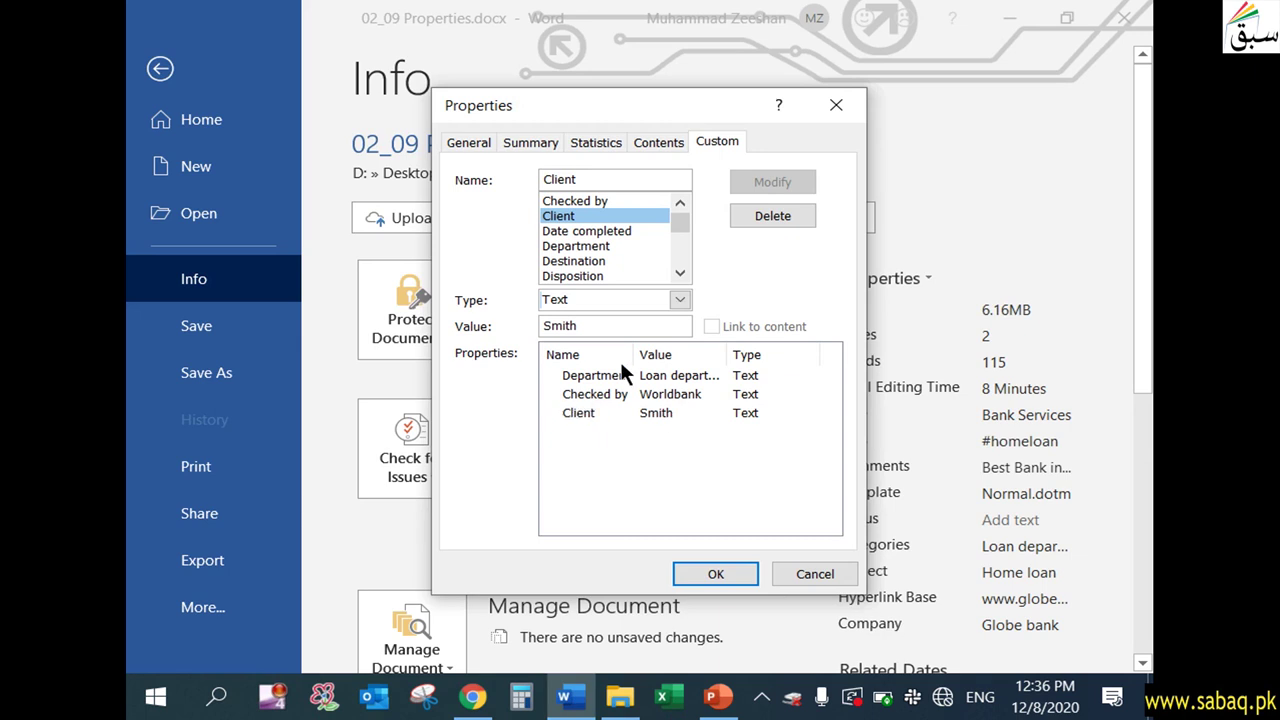
pyautogui.click(535, 143)
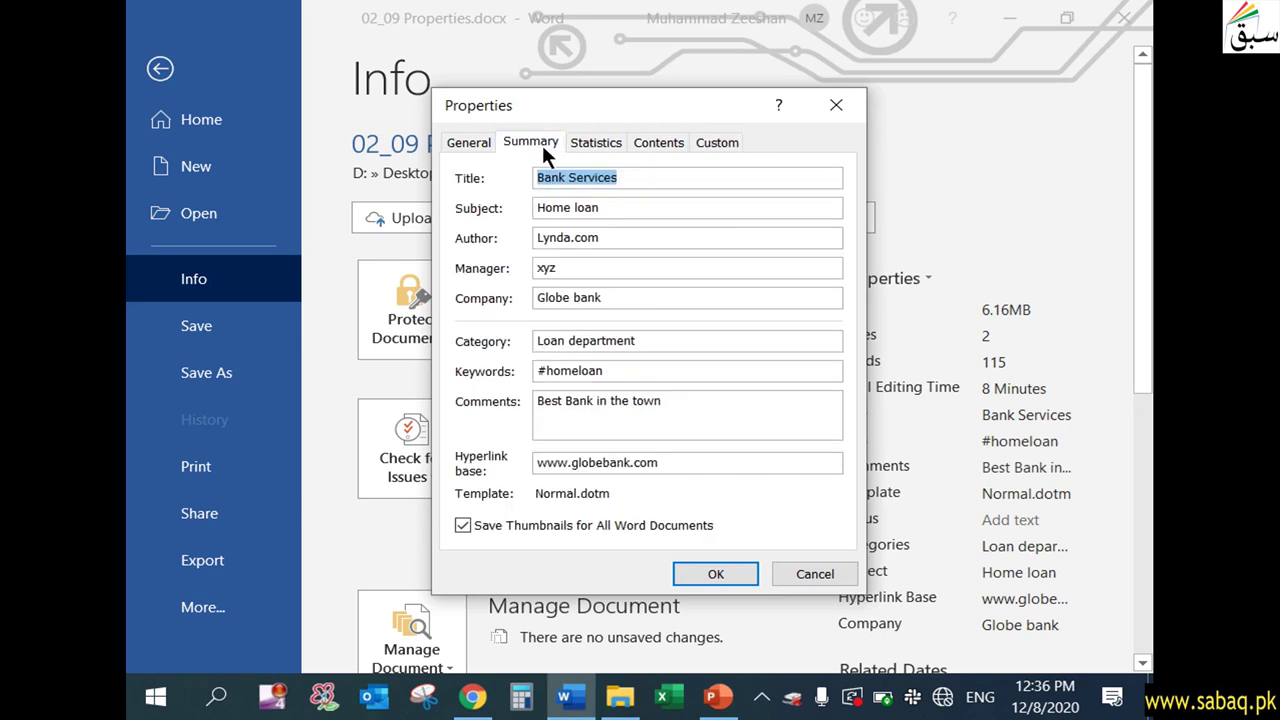
pyautogui.click(707, 142)
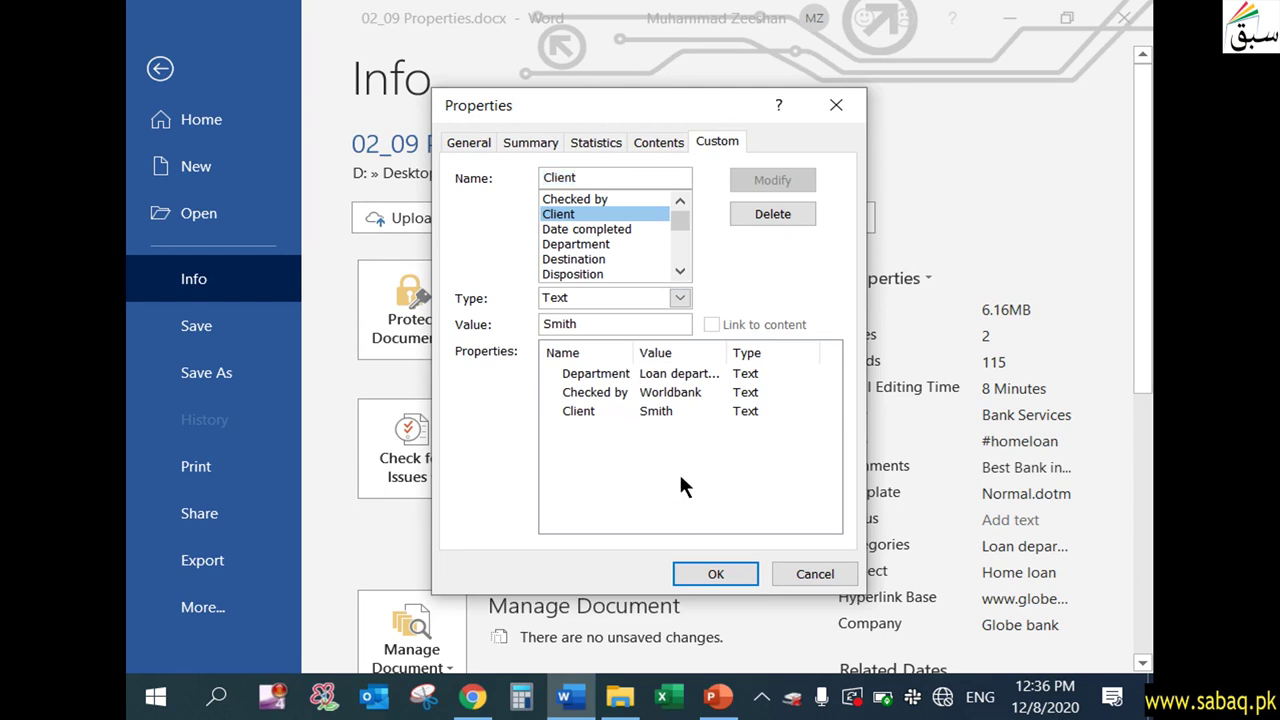
pyautogui.click(740, 574)
pyautogui.click(718, 697)
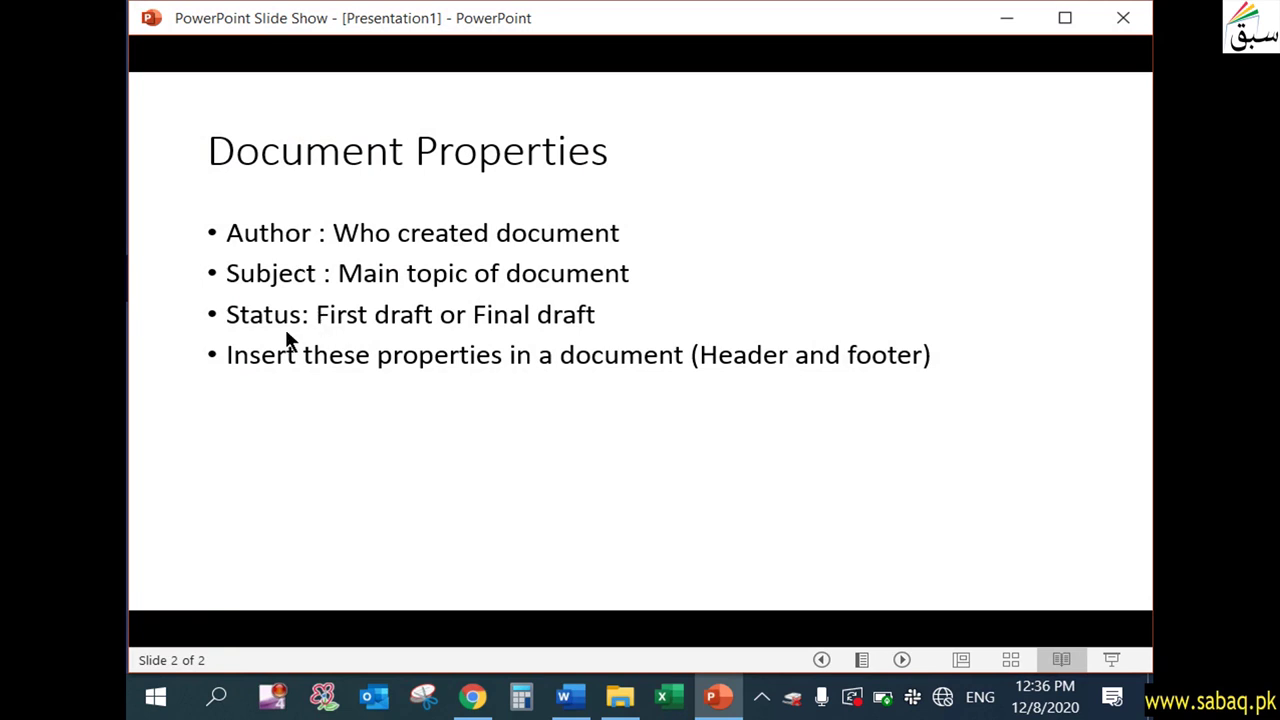
pyautogui.click(735, 702)
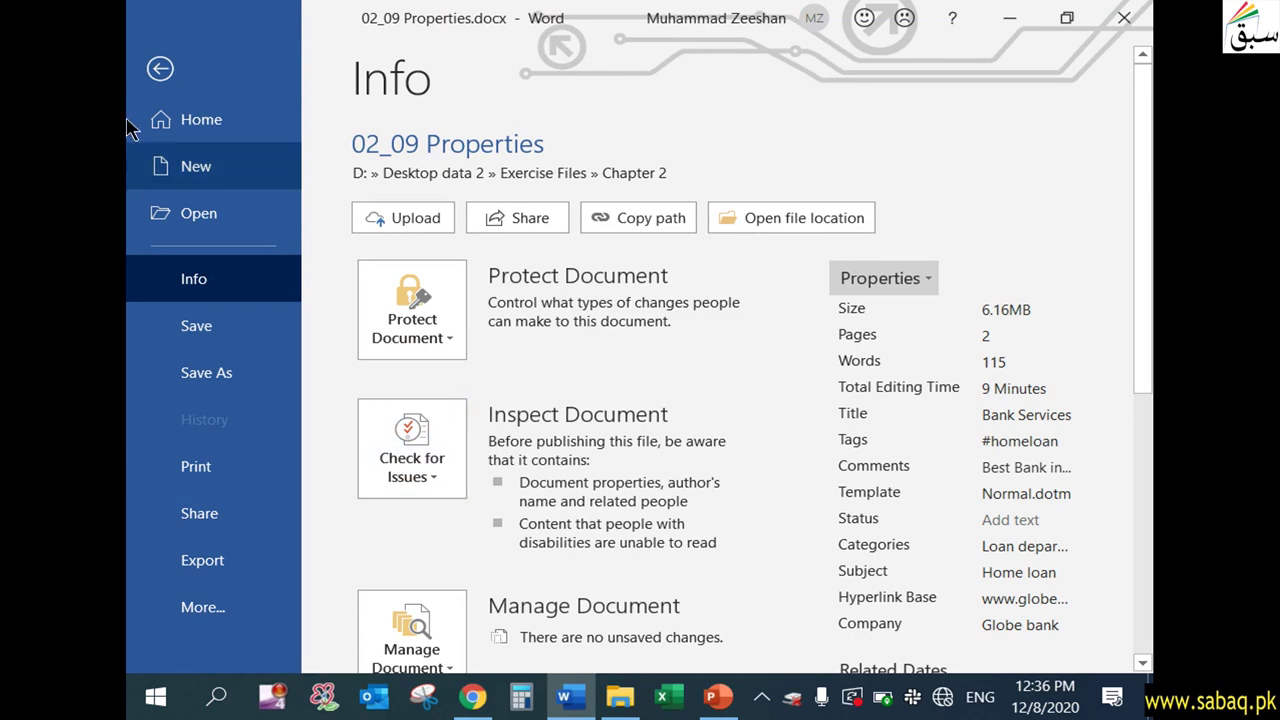
pyautogui.click(163, 71)
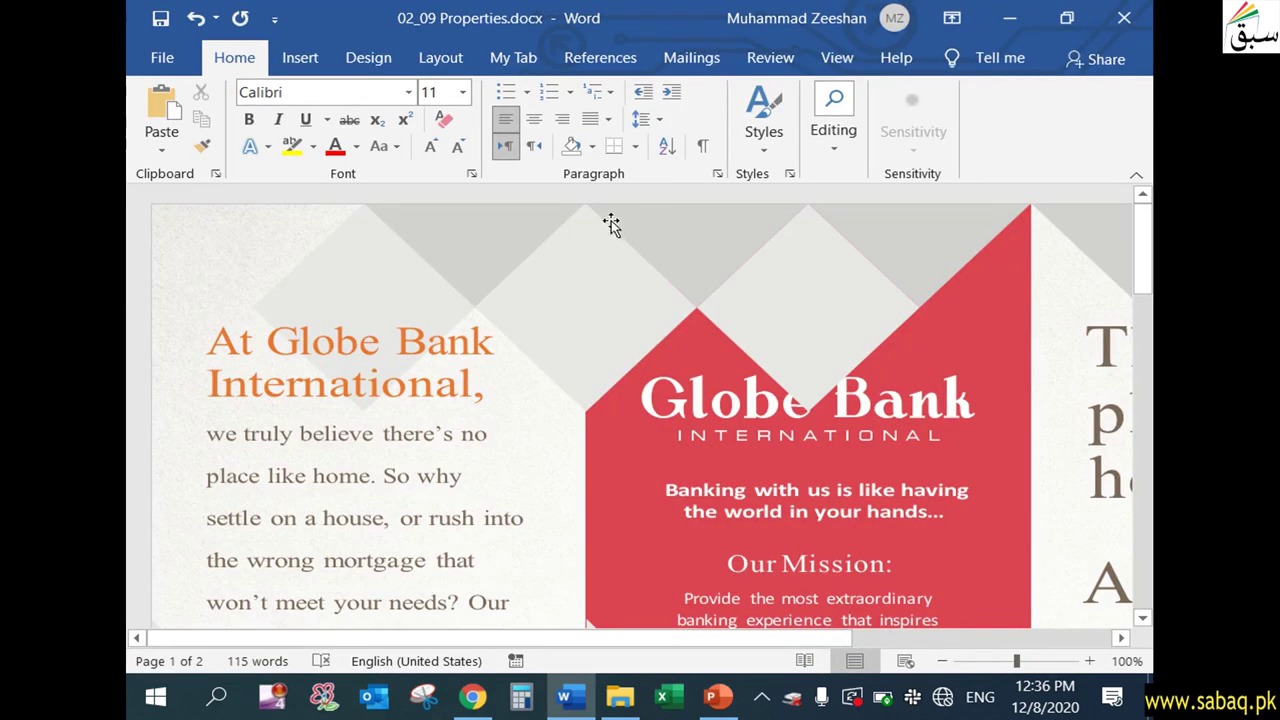
# Insert the Author field into the flyer via Quick Parts > Document Property > Author.
pyautogui.click(313, 66)
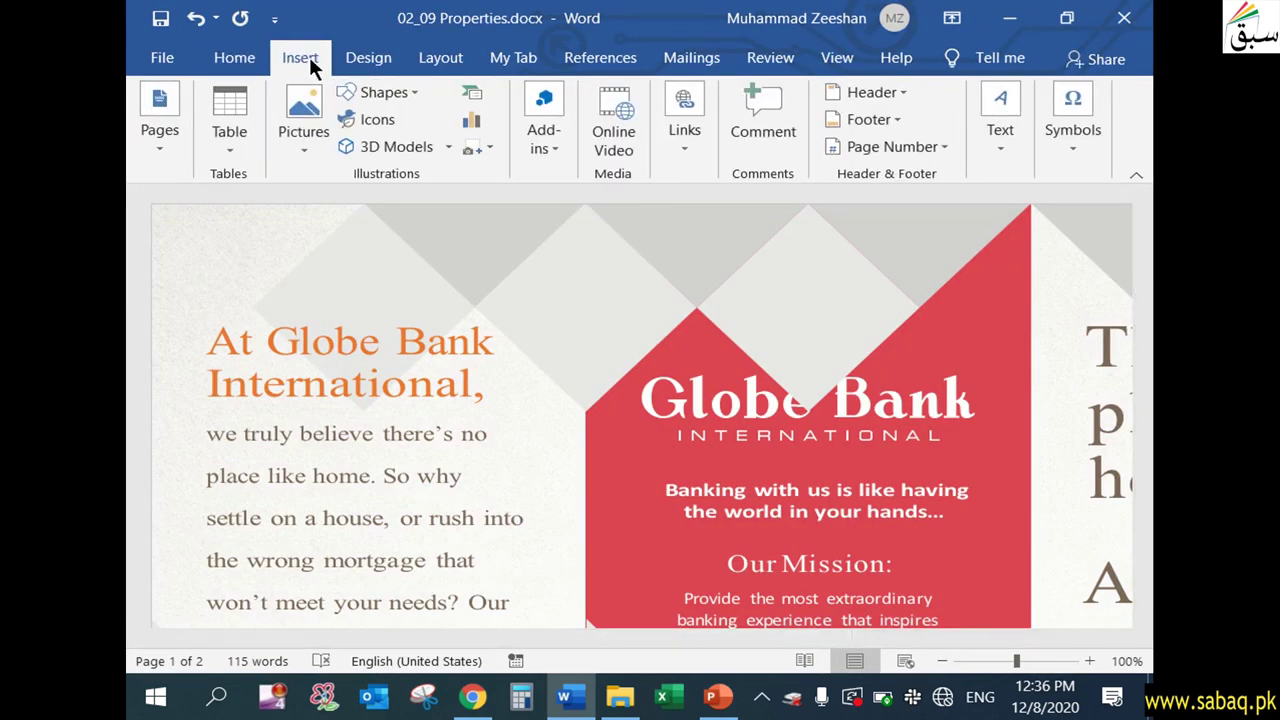
pyautogui.click(1004, 145)
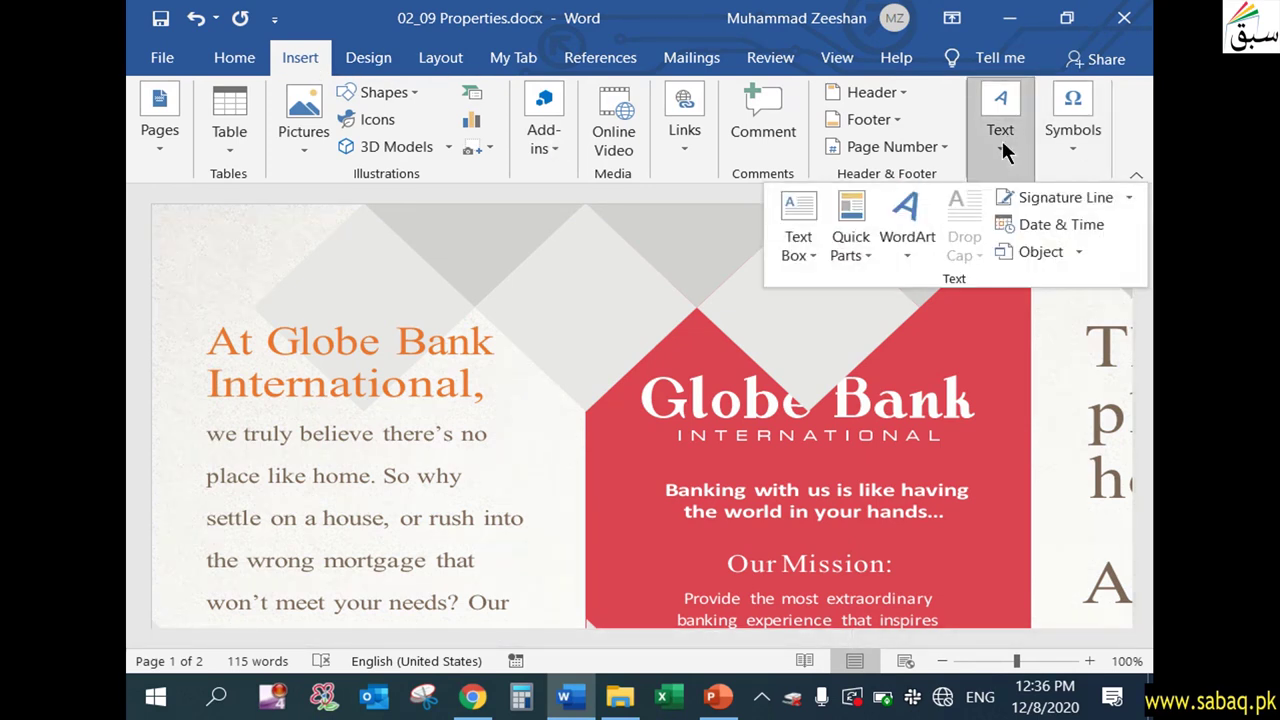
pyautogui.click(858, 248)
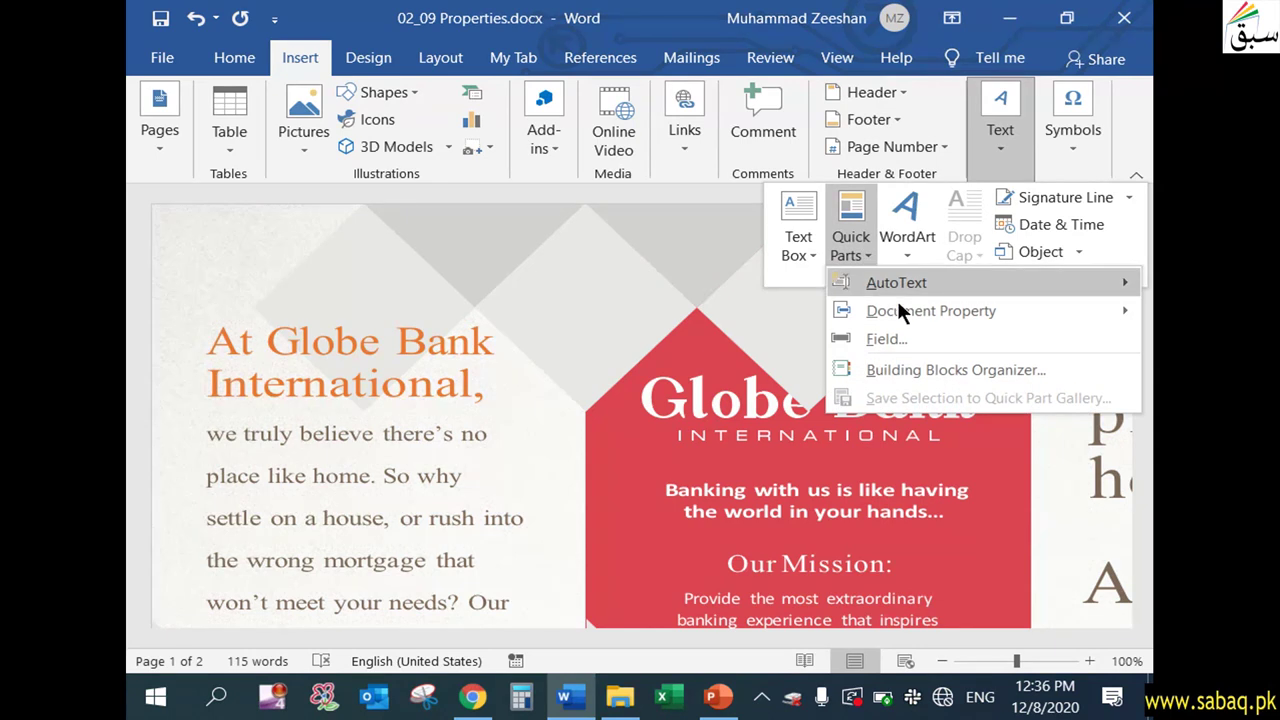
pyautogui.moveTo(930, 311)
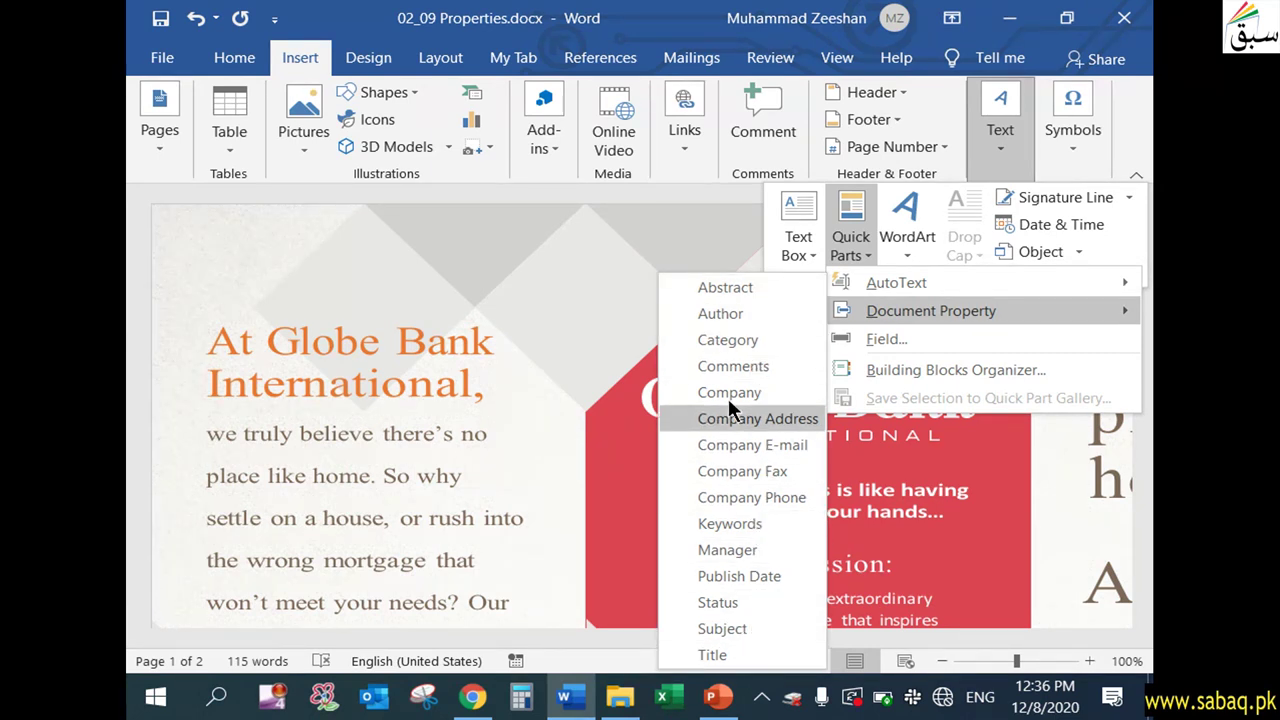
pyautogui.click(741, 313)
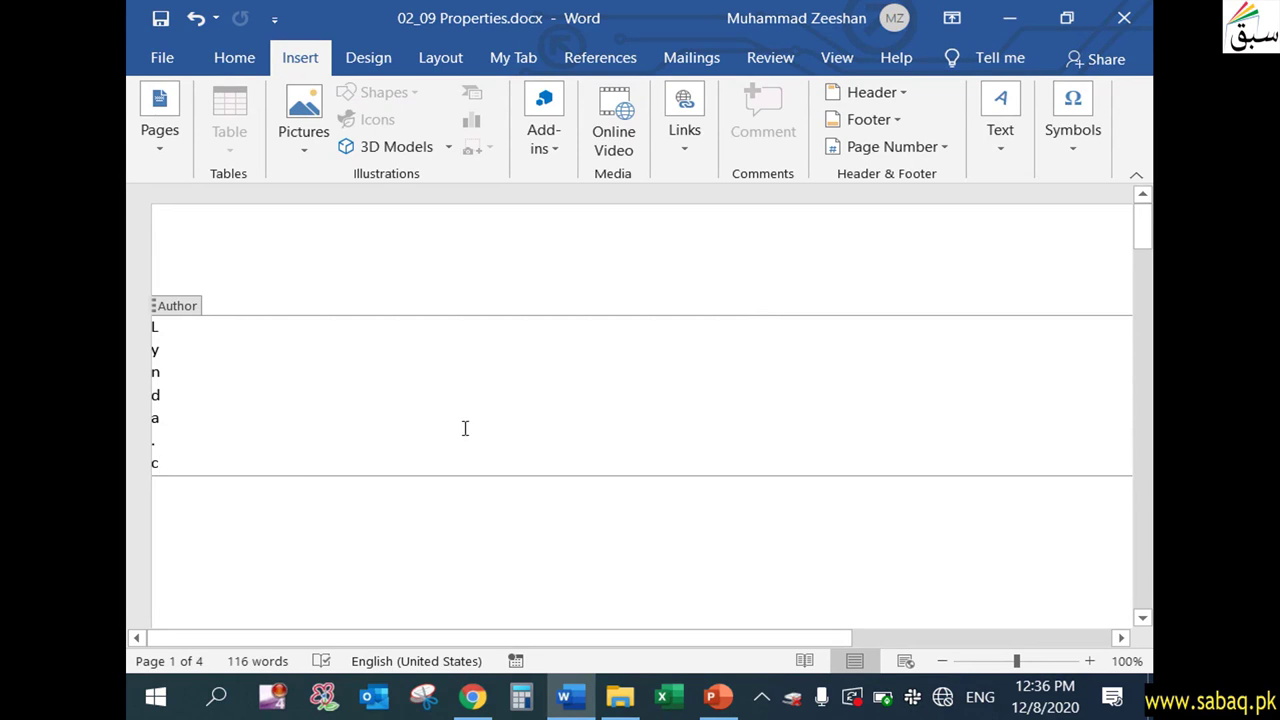
# Select the author name inside the Author field at the top and open the Text dropdown.
pyautogui.scroll(2, 1145, 320)
pyautogui.moveTo(1145, 320); pyautogui.dragTo(1150, 480)
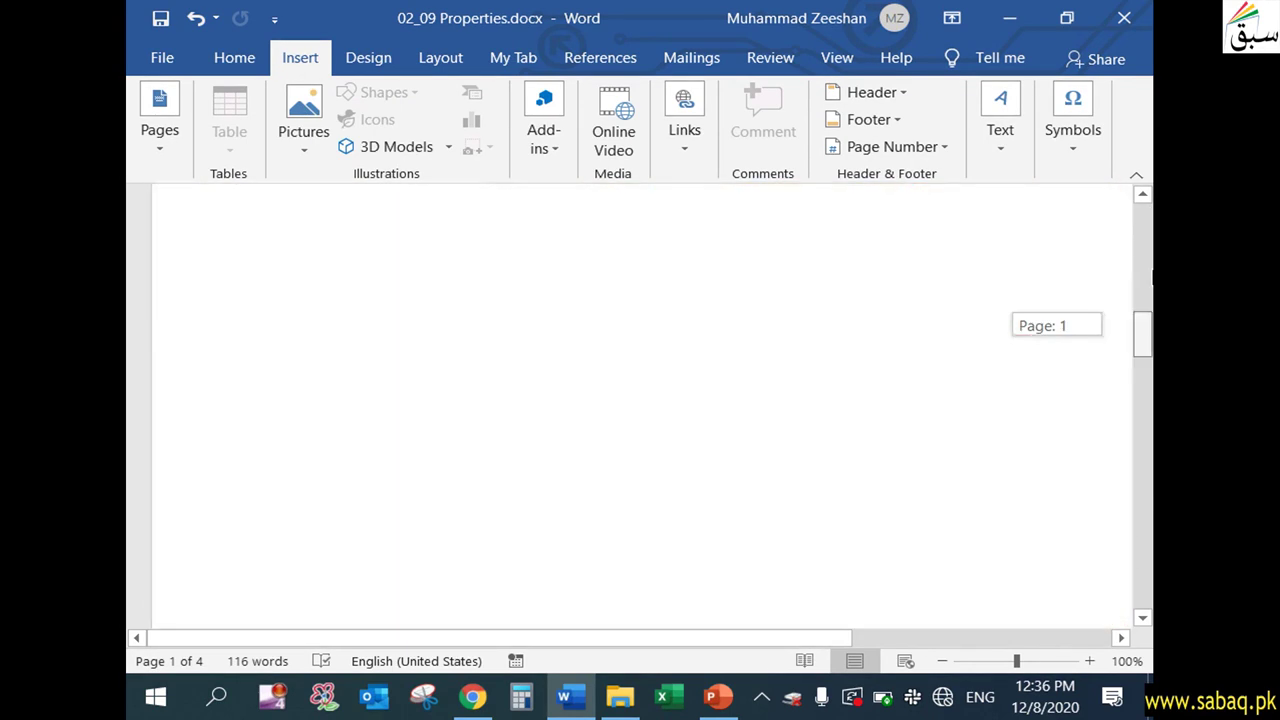
pyautogui.moveTo(1150, 480); pyautogui.dragTo(1143, 234)
pyautogui.click(718, 308)
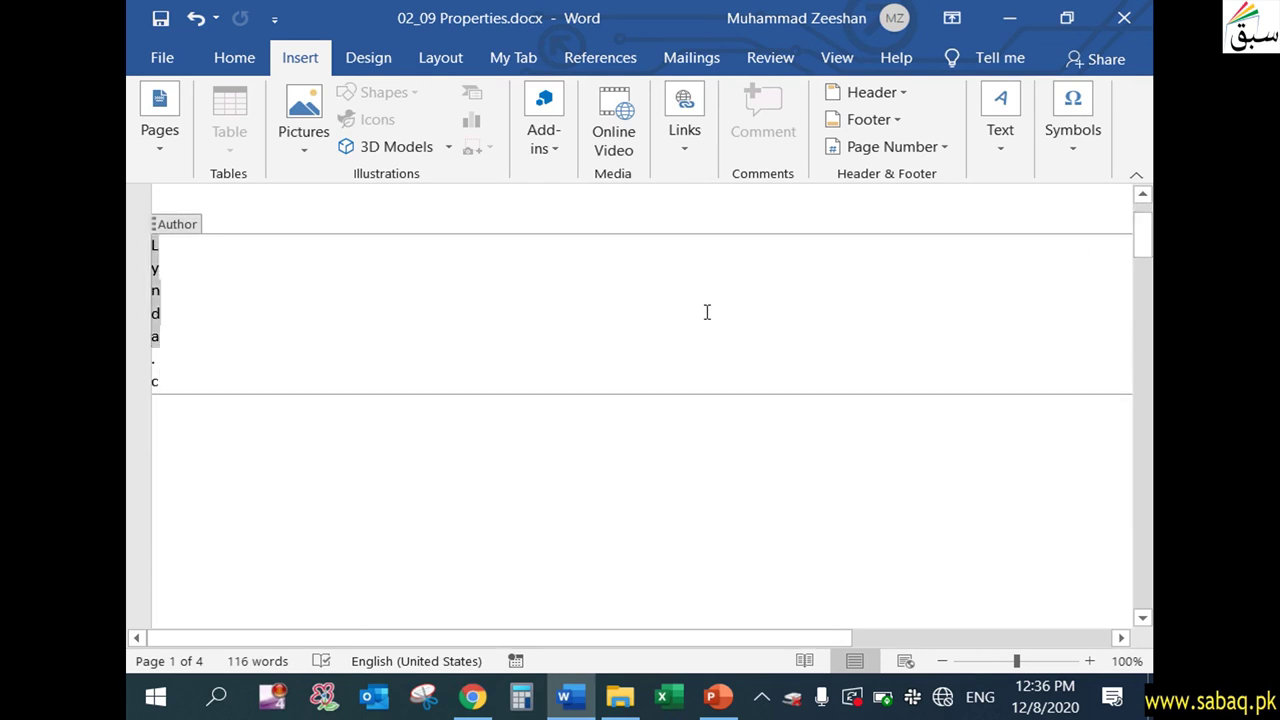
pyautogui.click(492, 393)
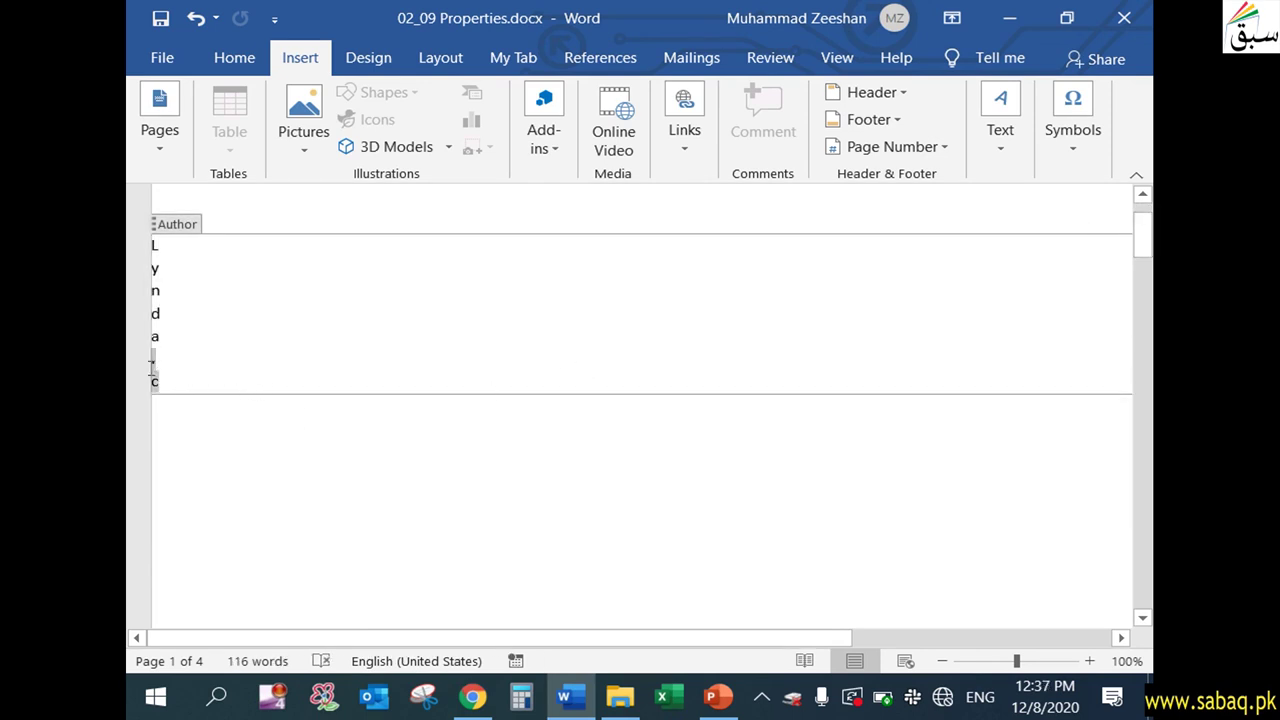
pyautogui.scroll(-2, 371, 543)
pyautogui.scroll(-3, 829, 520)
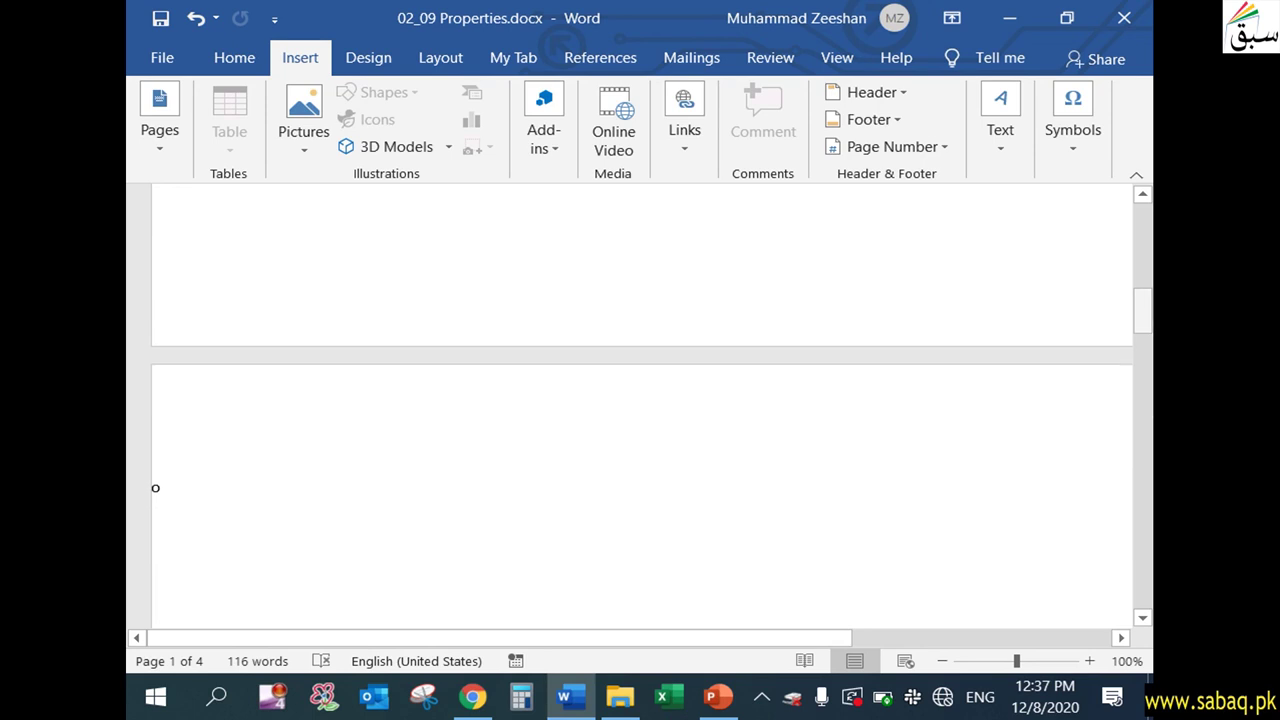
pyautogui.moveTo(1146, 320)
pyautogui.mouseDown()
pyautogui.moveTo(1143, 447)
pyautogui.moveTo(1146, 200)
pyautogui.moveTo(1143, 223)
pyautogui.mouseUp()
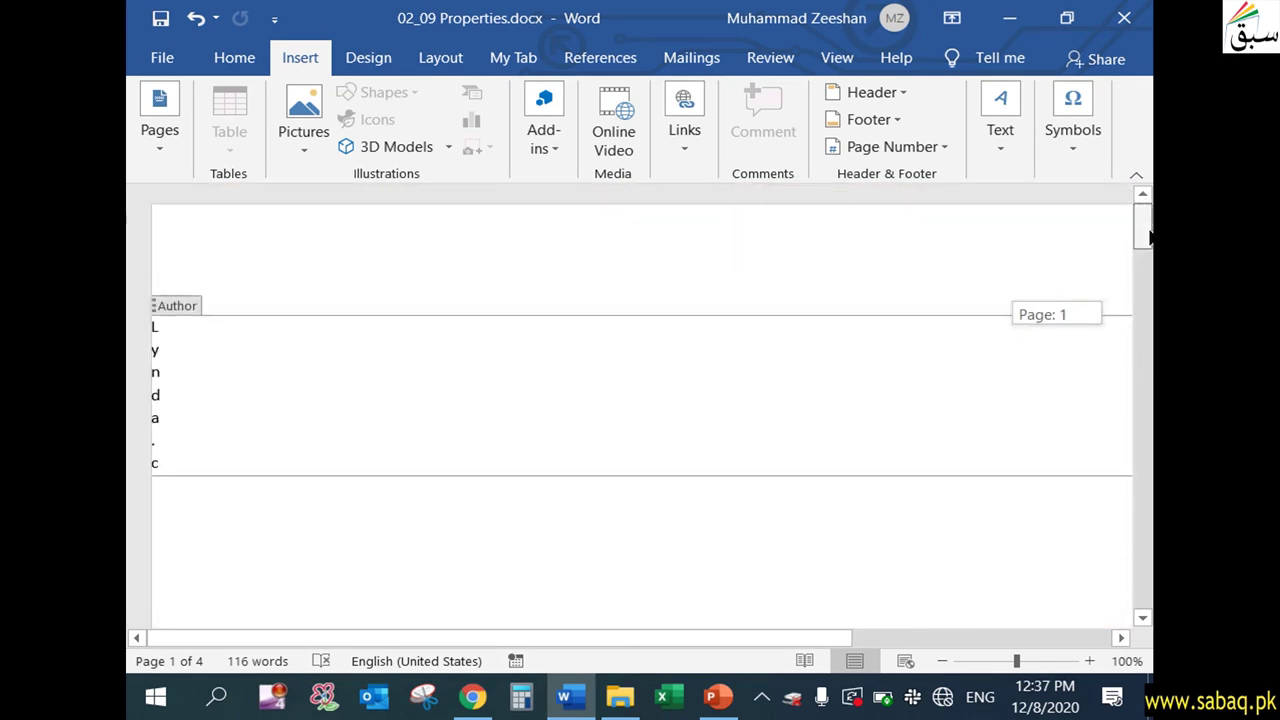
pyautogui.moveTo(166, 440); pyautogui.dragTo(128, 297)
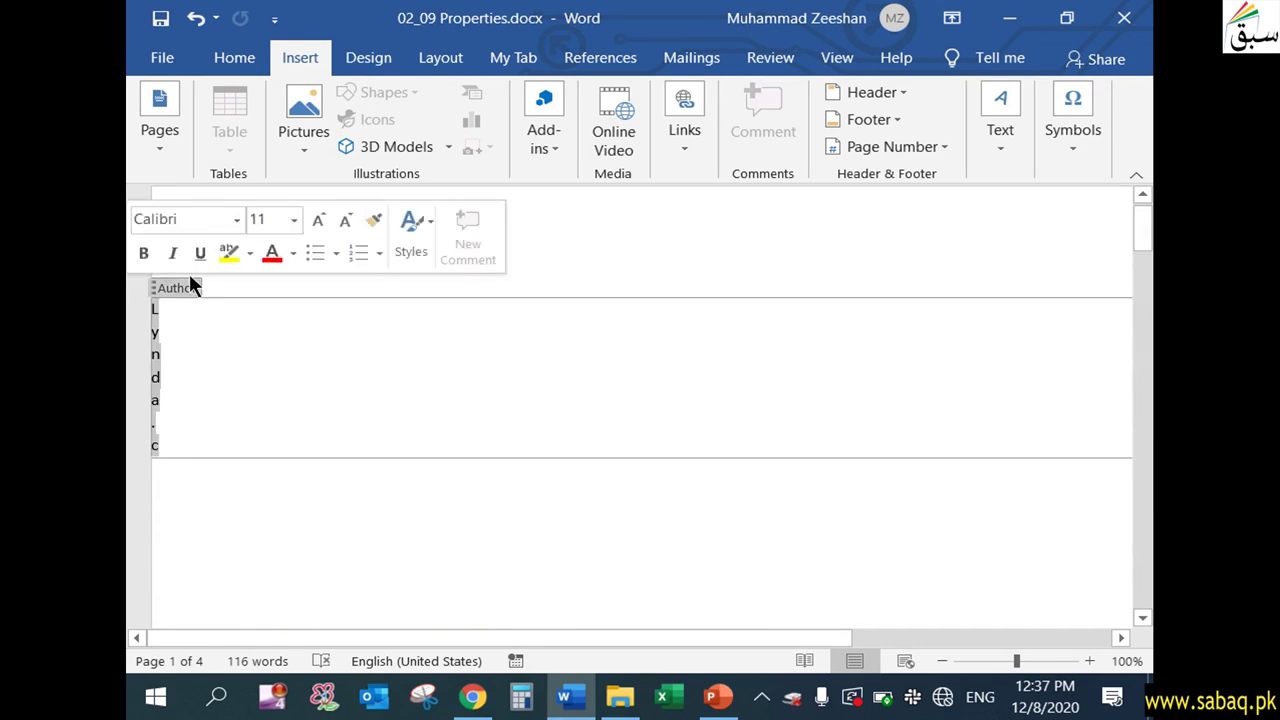
pyautogui.click(1008, 145)
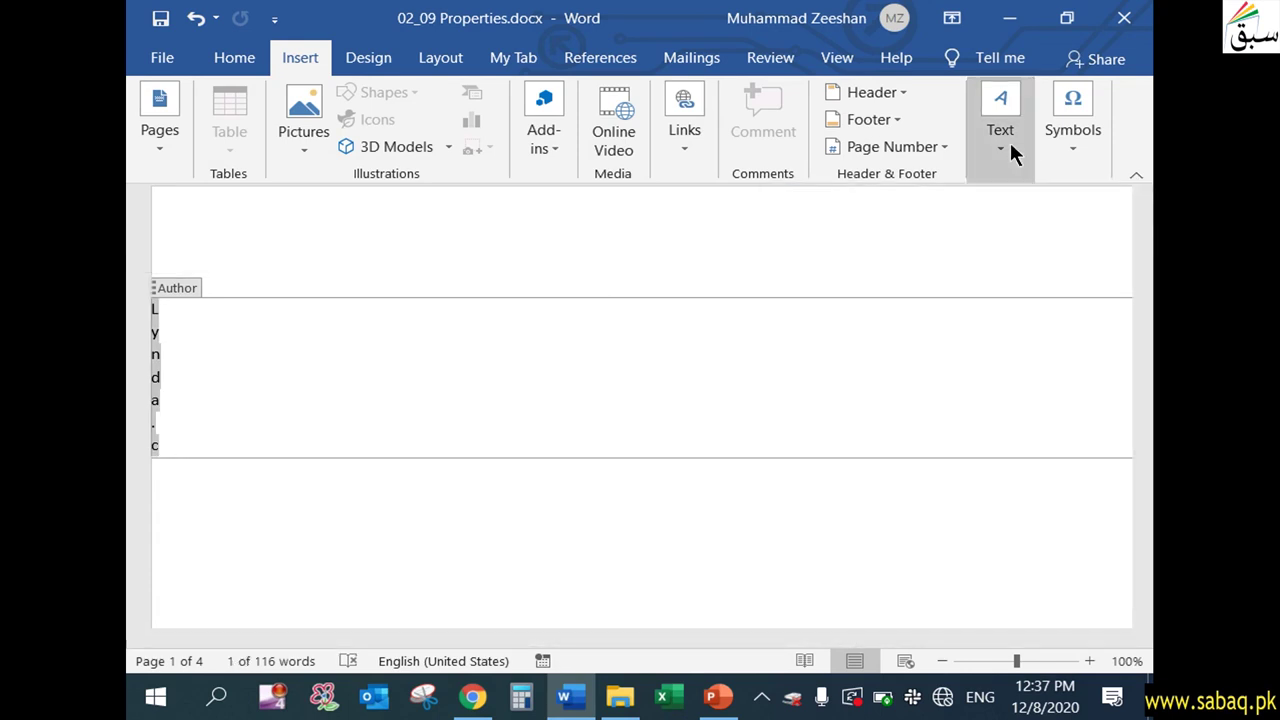
pyautogui.click(1010, 142)
pyautogui.click(1009, 140)
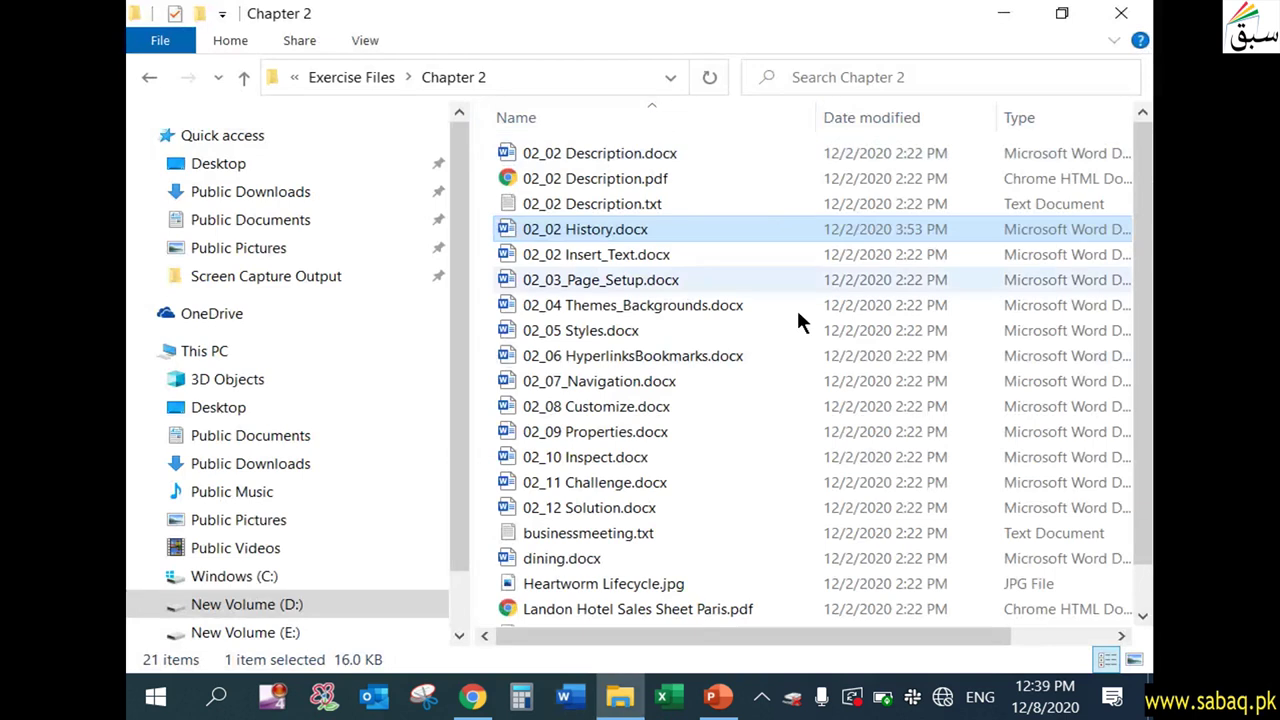
# Open 02_02 History.docx from the Exercise Files > Chapter 2 folder in Word.
pyautogui.scroll(-1, 848, 400)
pyautogui.scroll(1, 842, 410)
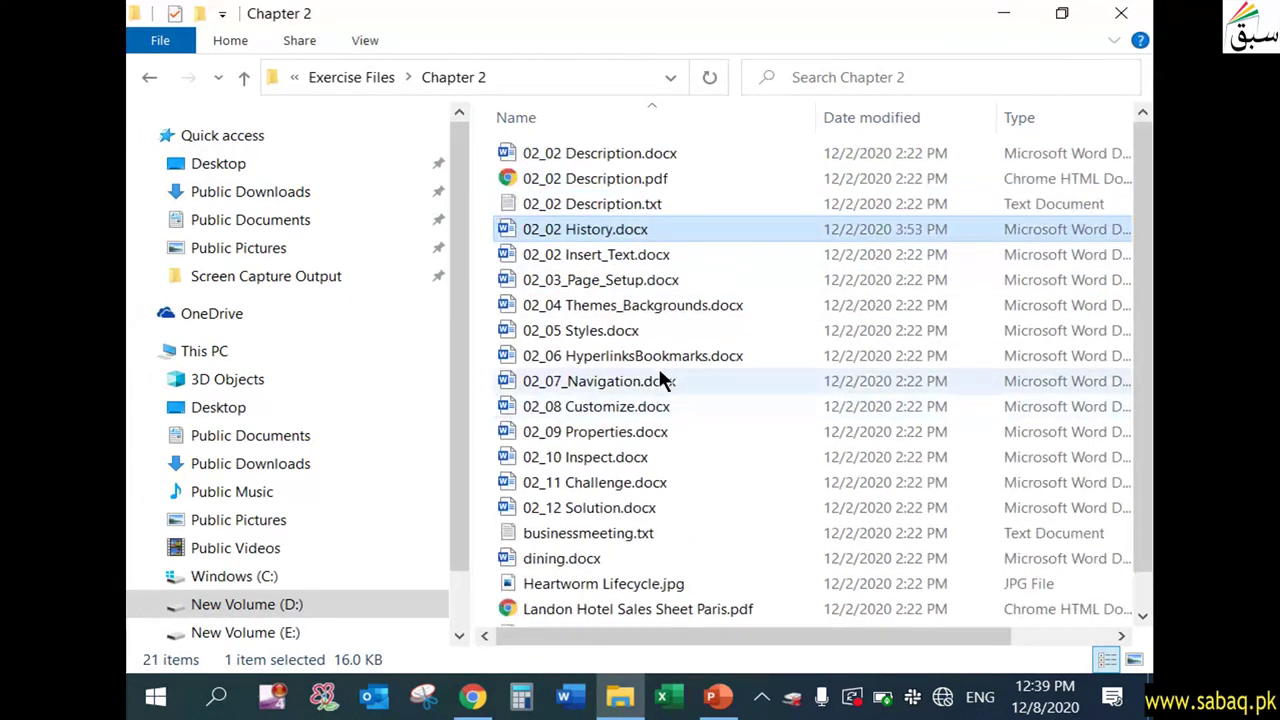
pyautogui.doubleClick(617, 235)
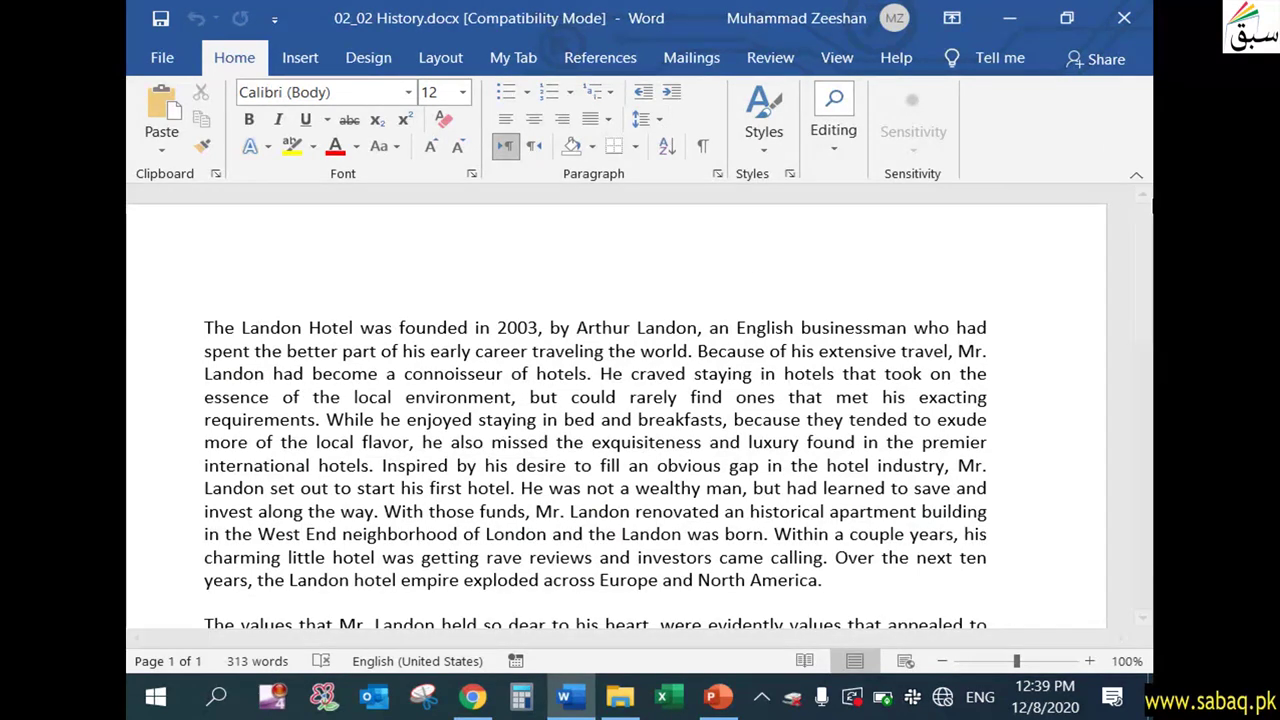
# Insert an Author property field after the History text's last paragraph and start a new line below.
pyautogui.moveTo(1150, 240); pyautogui.dragTo(1146, 385)
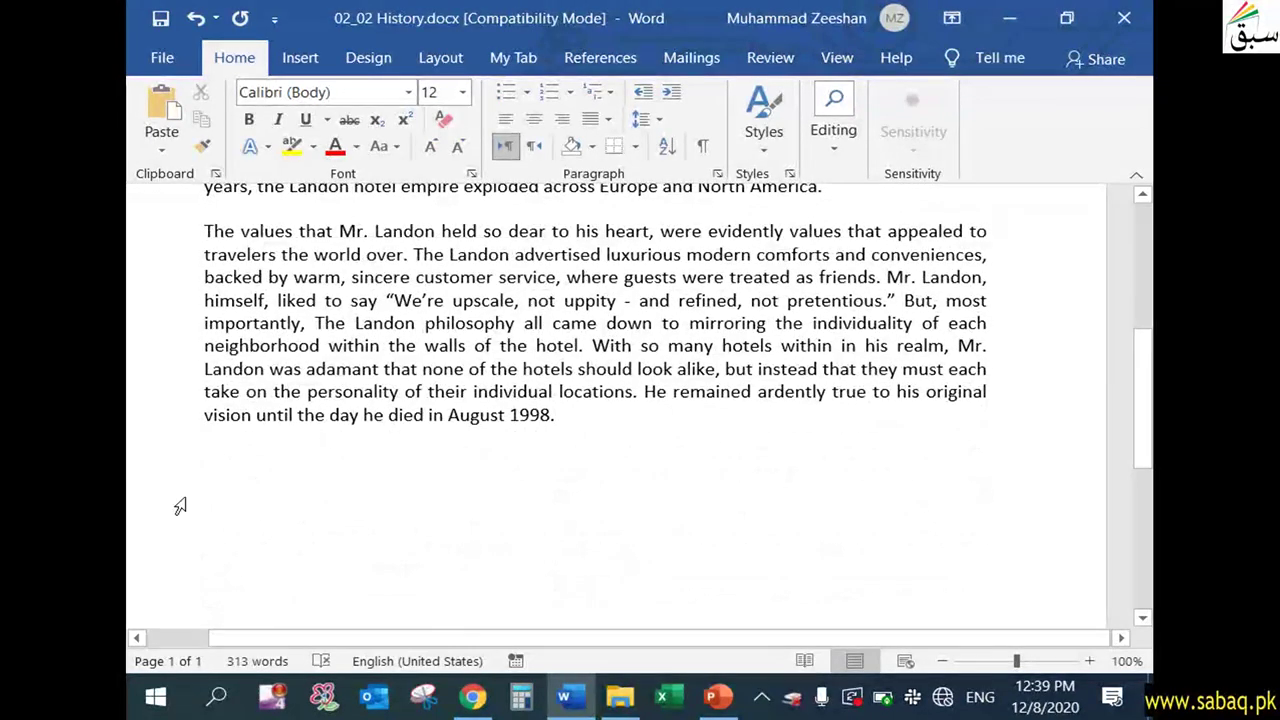
pyautogui.scroll(6, 238, 516)
pyautogui.scroll(-9, 210, 370)
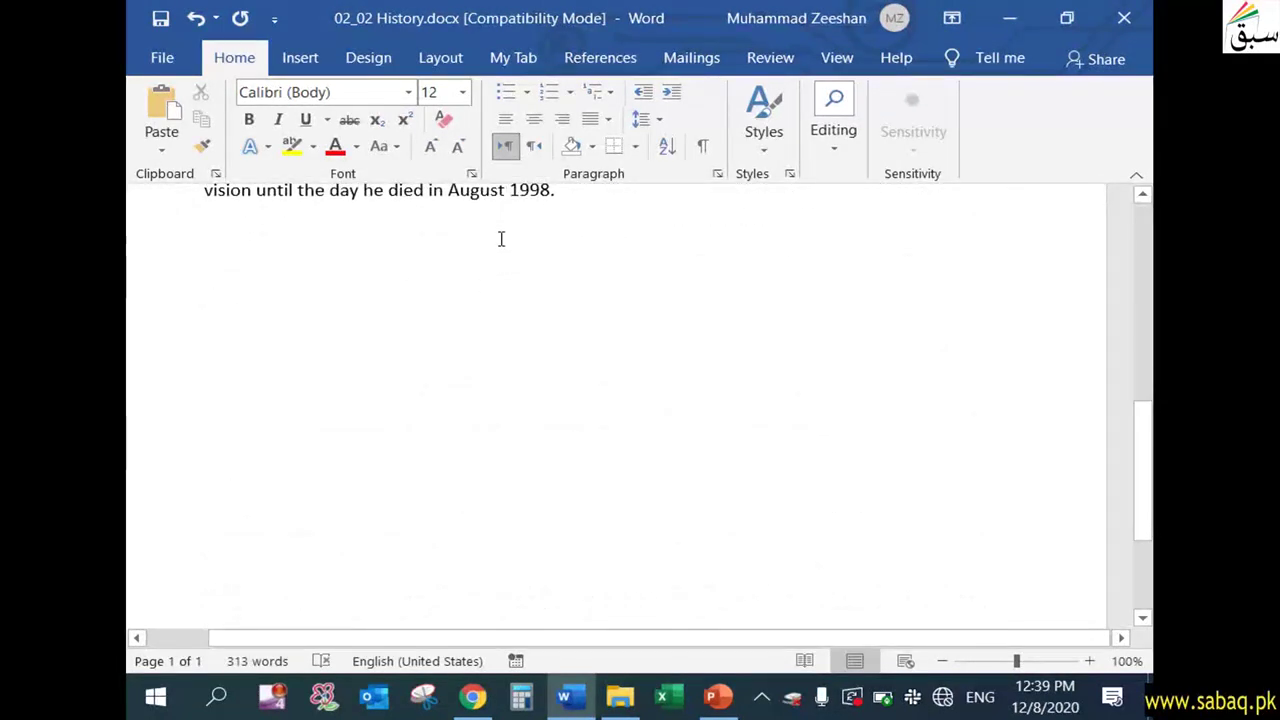
pyautogui.scroll(4, 490, 230)
pyautogui.click(321, 56)
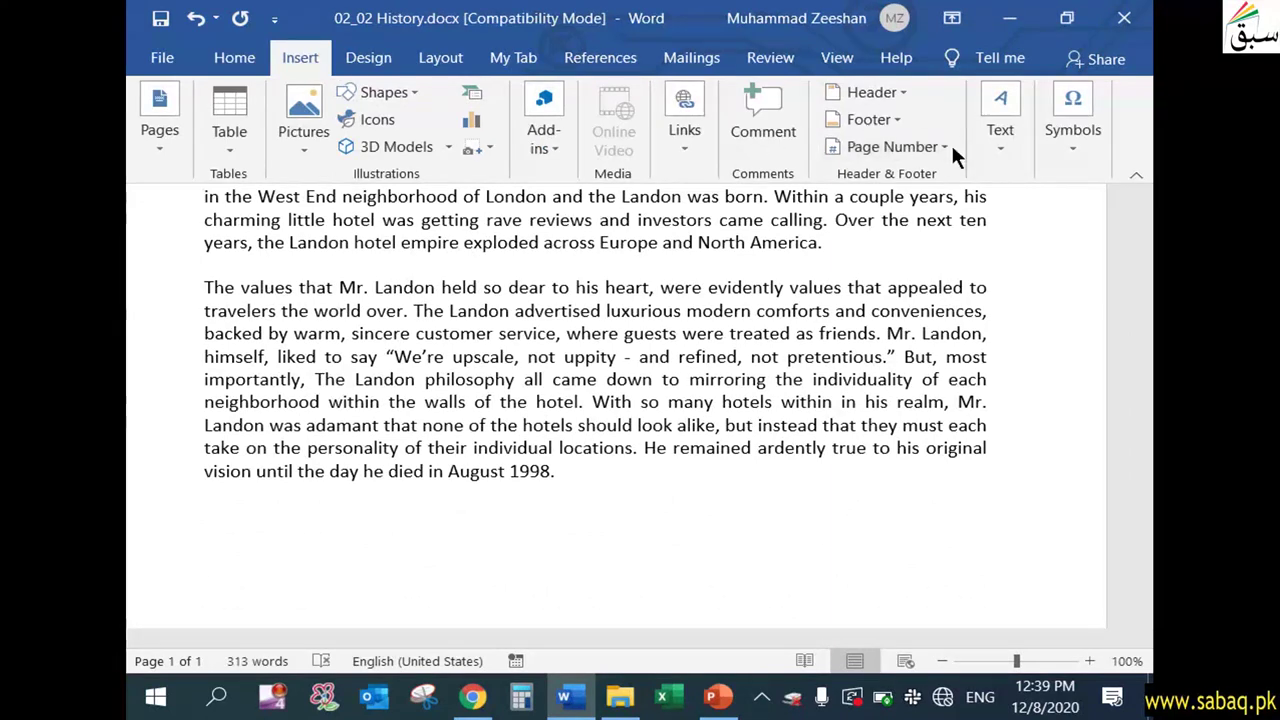
pyautogui.click(1028, 135)
pyautogui.click(862, 247)
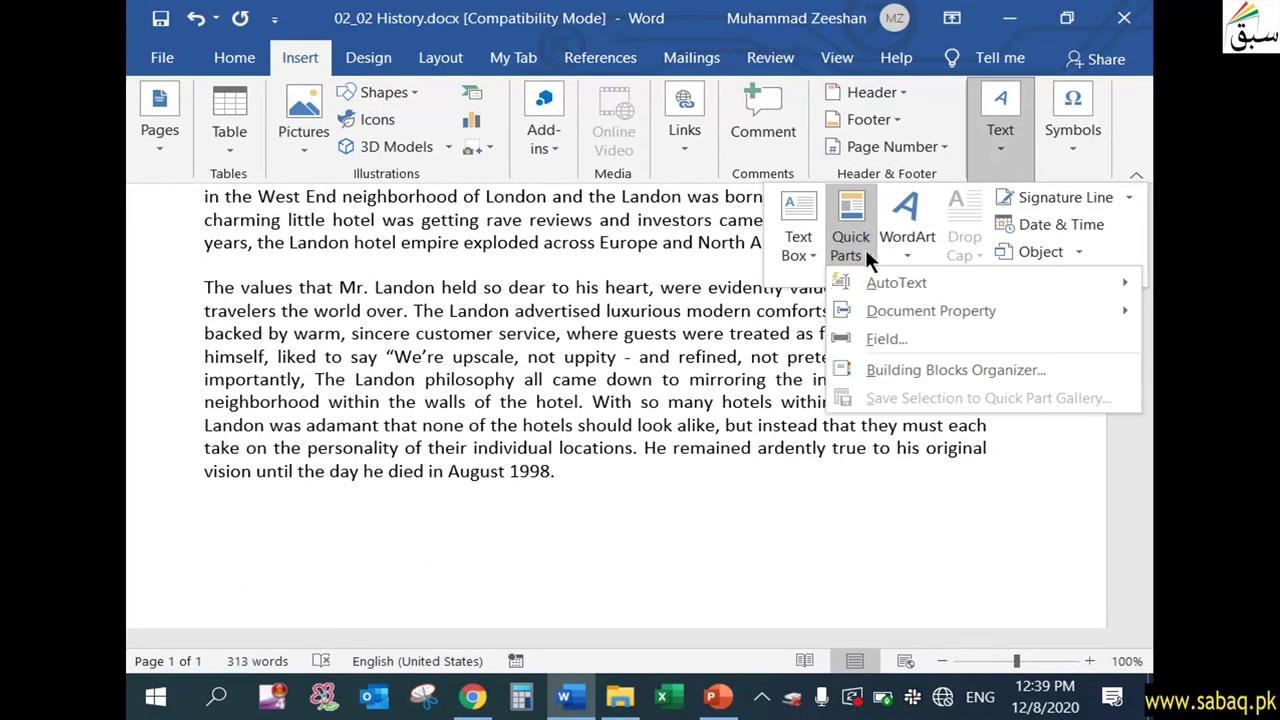
pyautogui.click(720, 313)
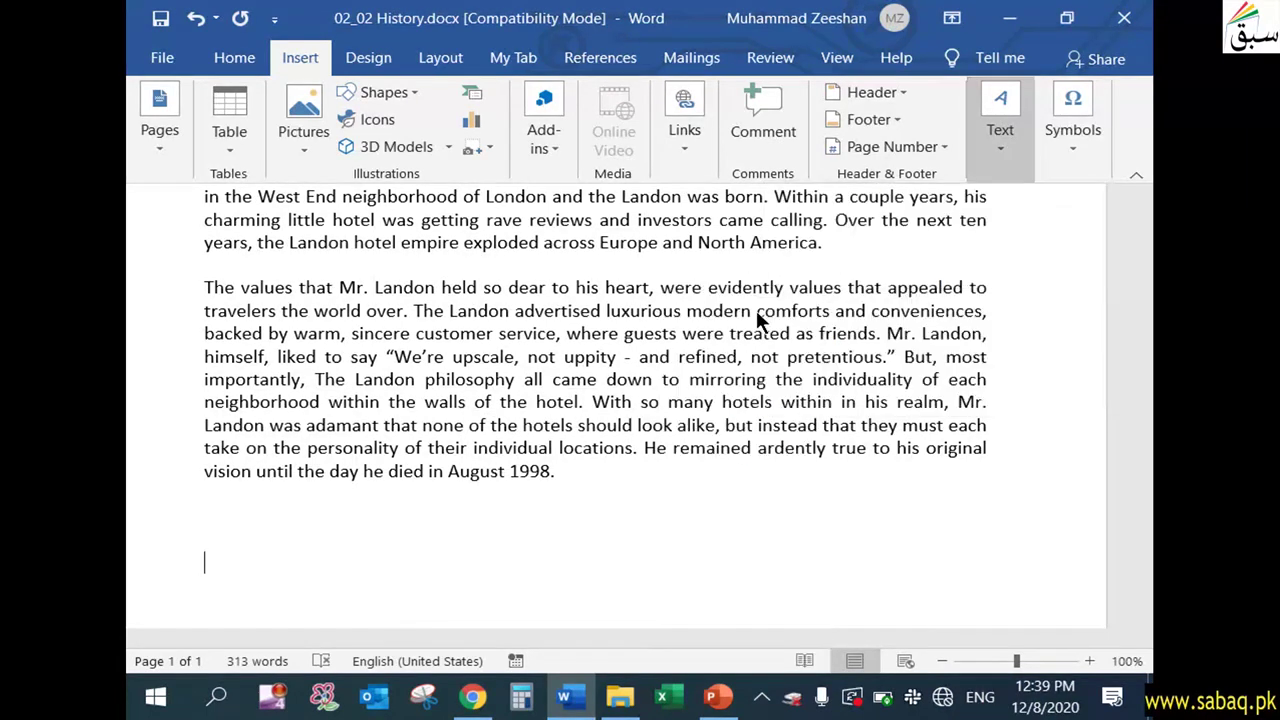
pyautogui.click(376, 561)
pyautogui.press('Return')
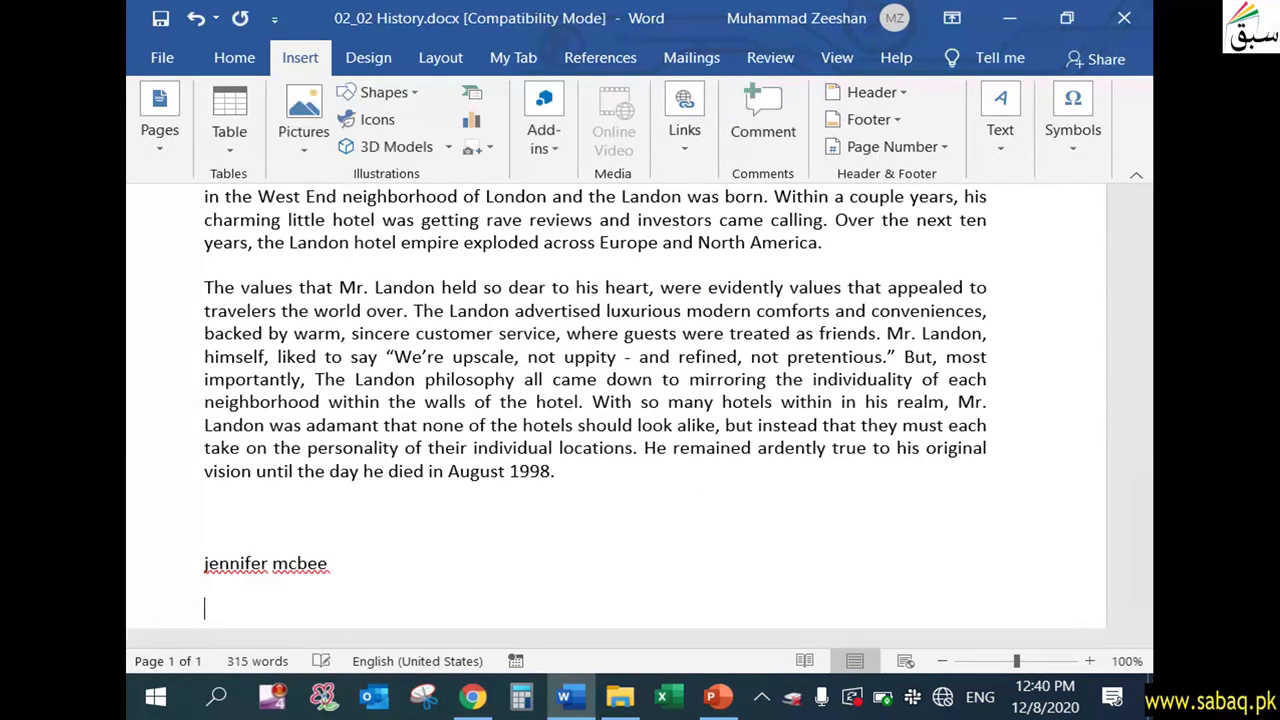
# Insert a Publish Date property field below the author name.
pyautogui.scroll(-2, 456, 550)
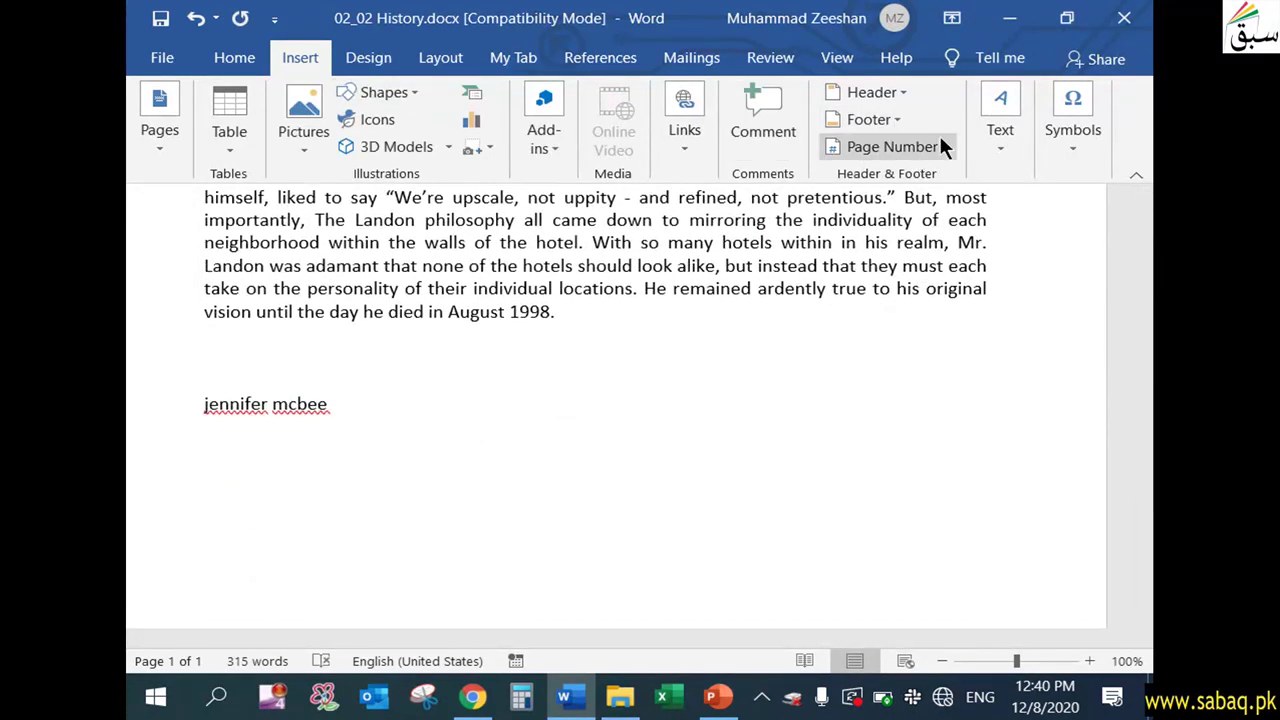
pyautogui.click(1002, 140)
pyautogui.click(850, 240)
pyautogui.moveTo(930, 310)
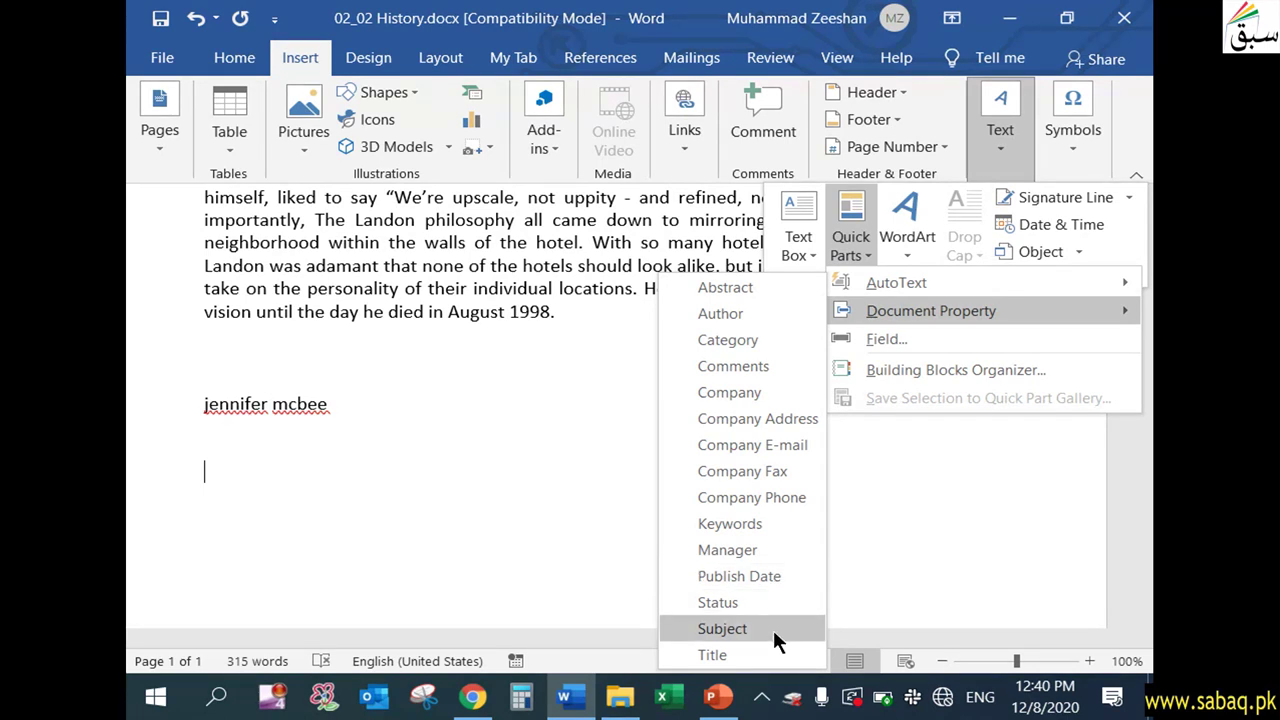
pyautogui.click(773, 578)
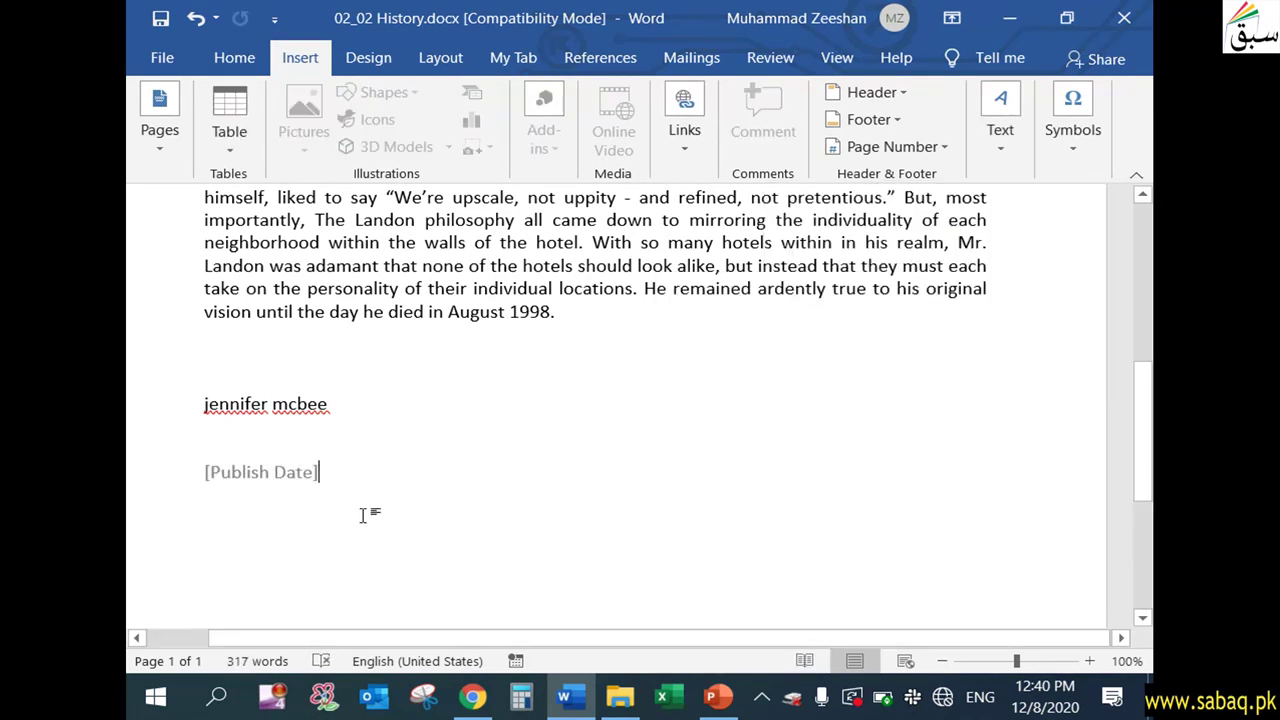
# Replace the Publish Date placeholder with 12/7/2020.
pyautogui.click(315, 479)
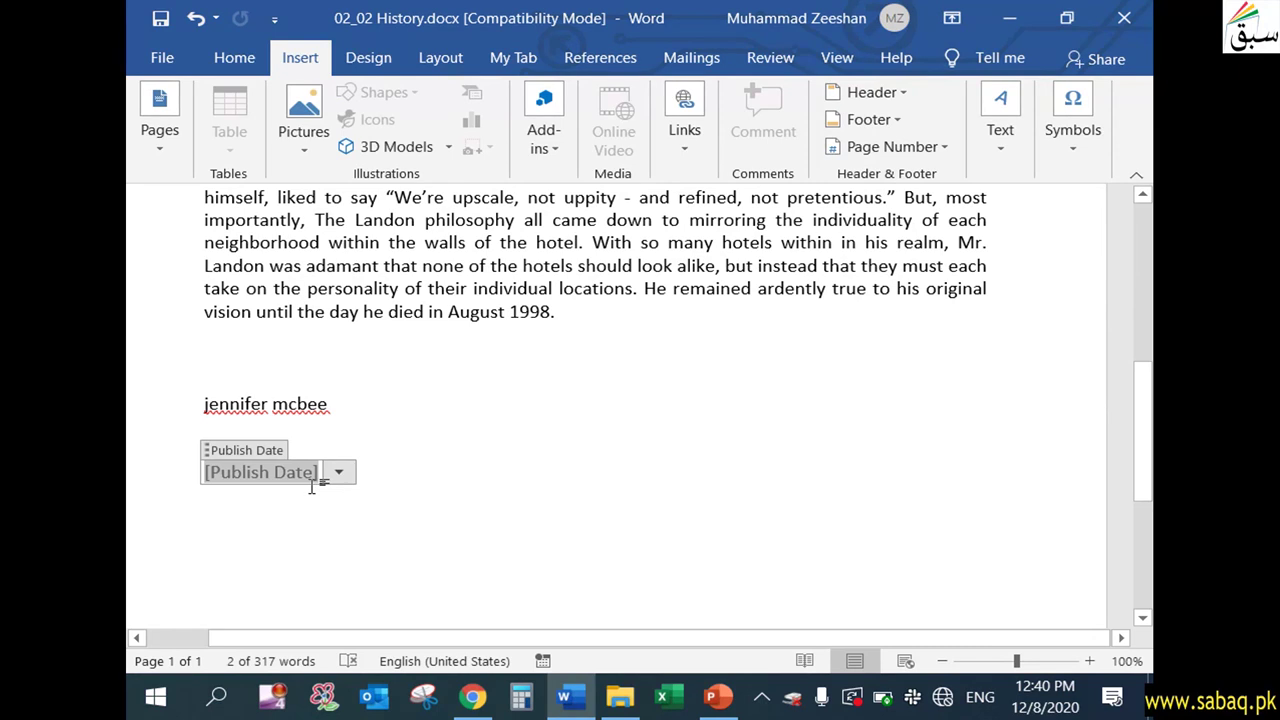
pyautogui.press('Delete')
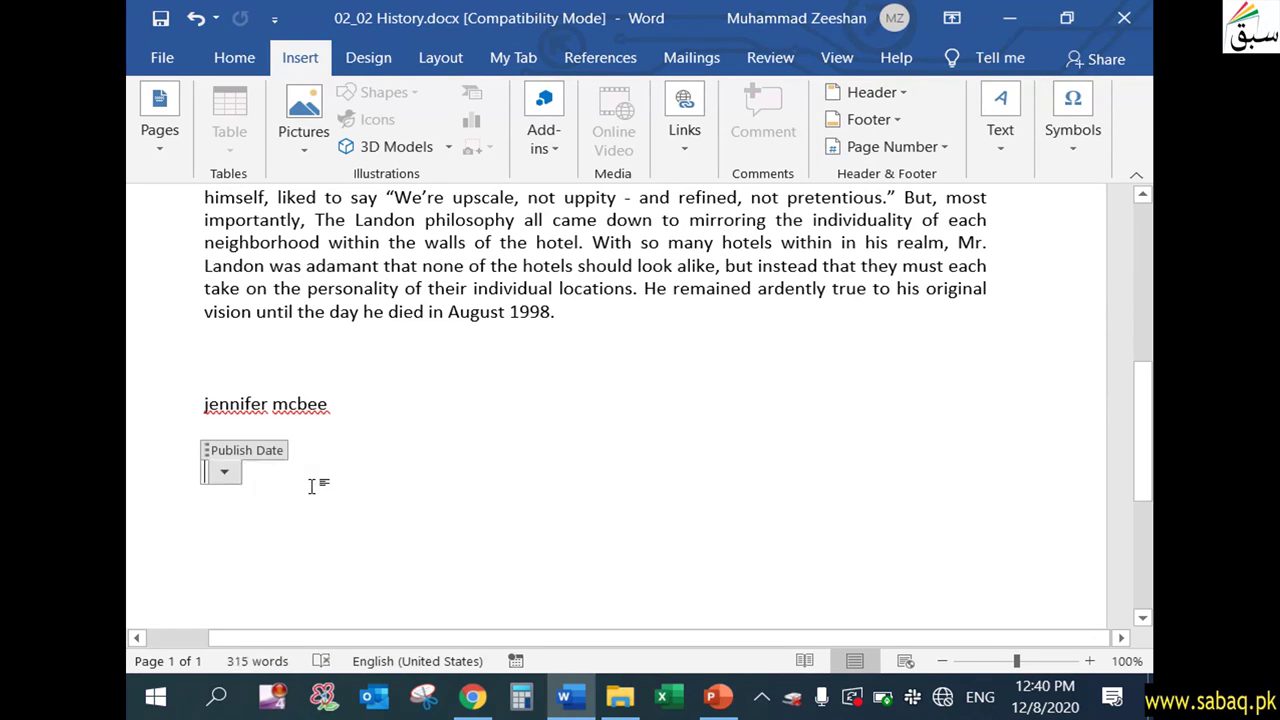
pyautogui.write('12/7/2020')
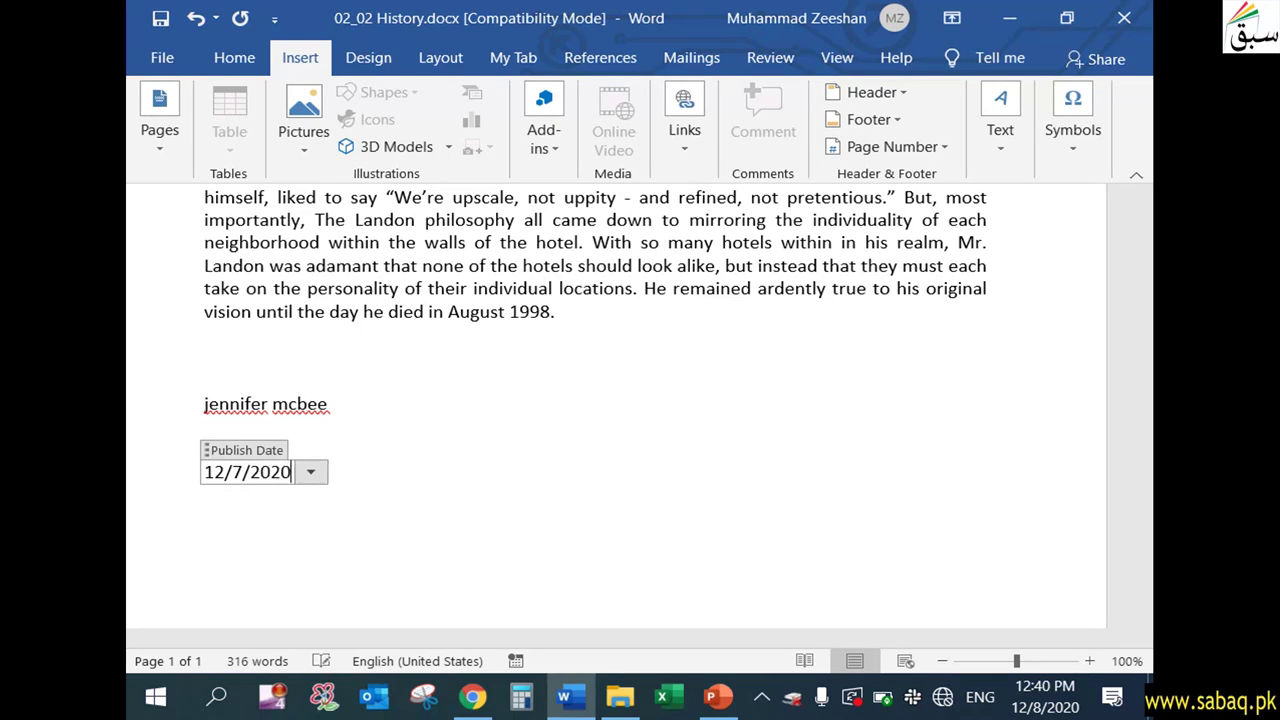
pyautogui.click(381, 448)
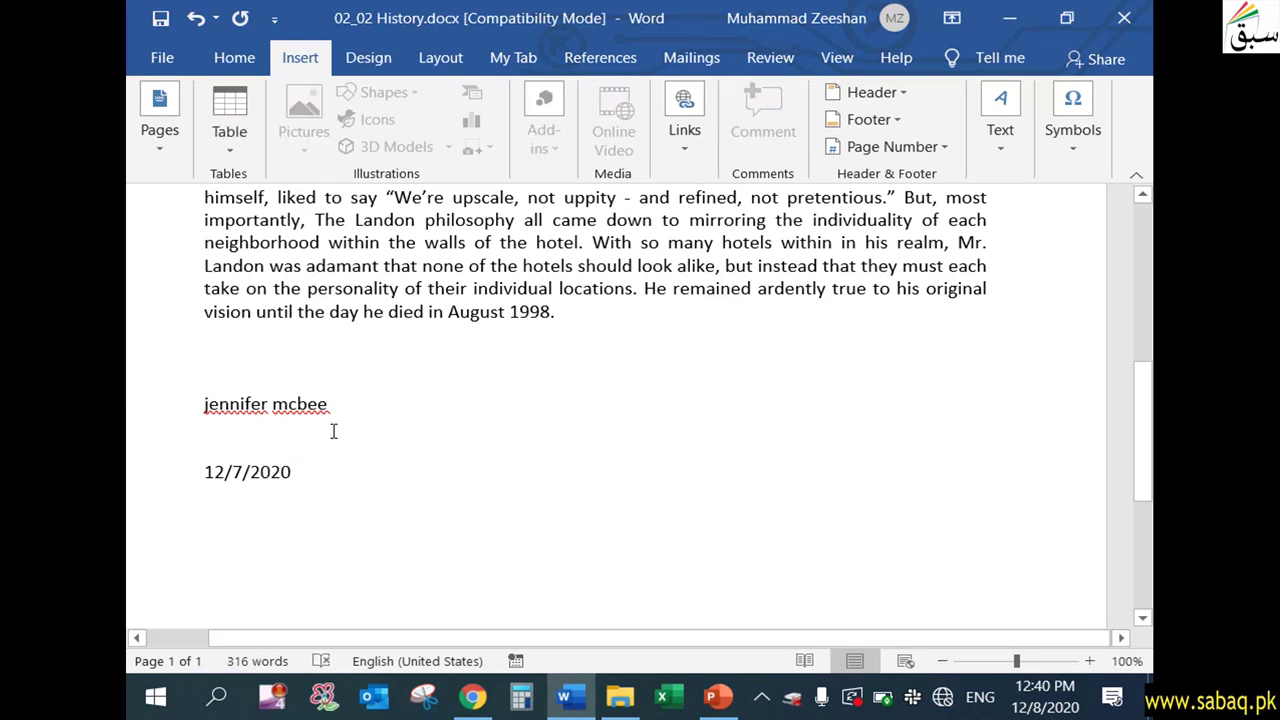
pyautogui.scroll(3, 338, 442)
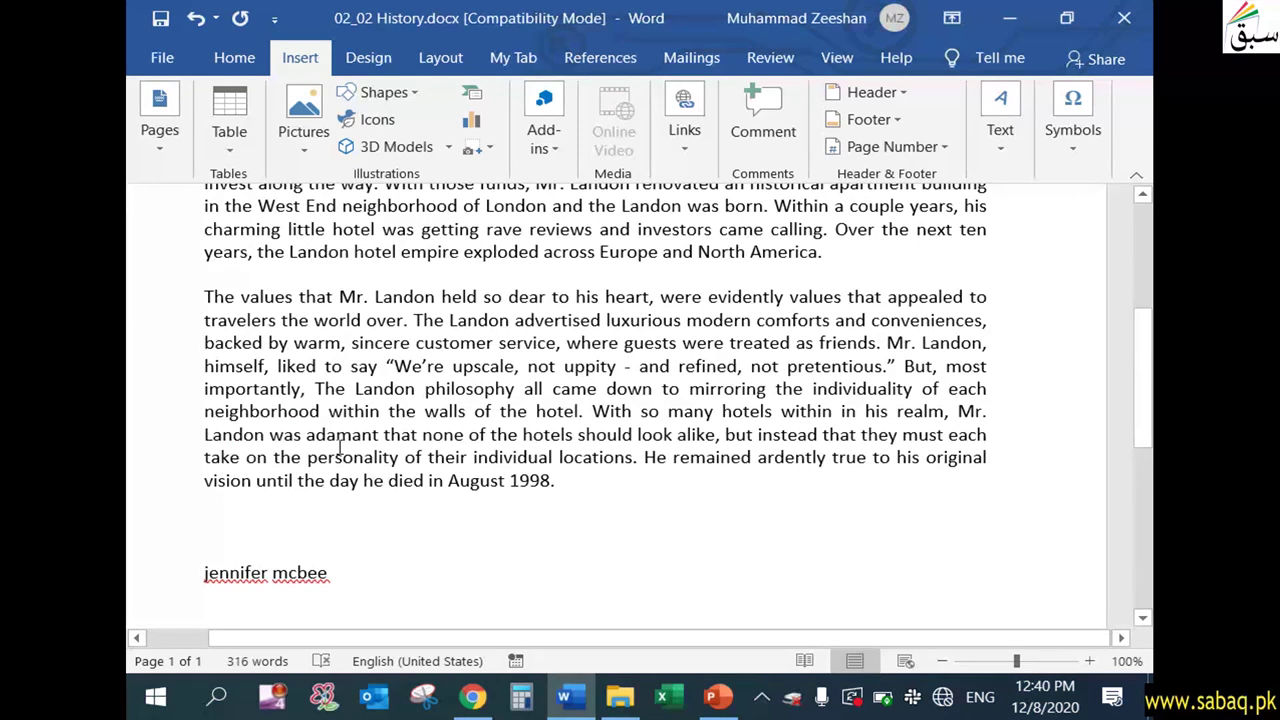
pyautogui.scroll(-3, 340, 447)
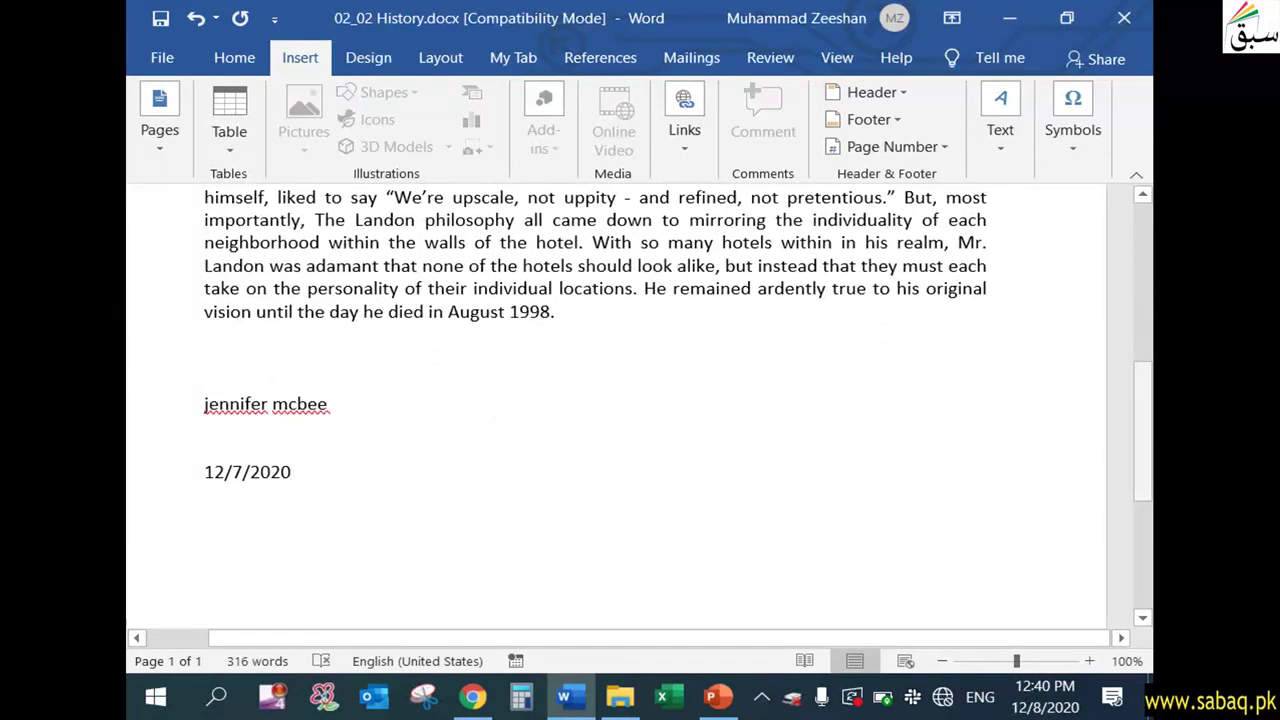
pyautogui.moveTo(1143, 440); pyautogui.dragTo(1143, 264)
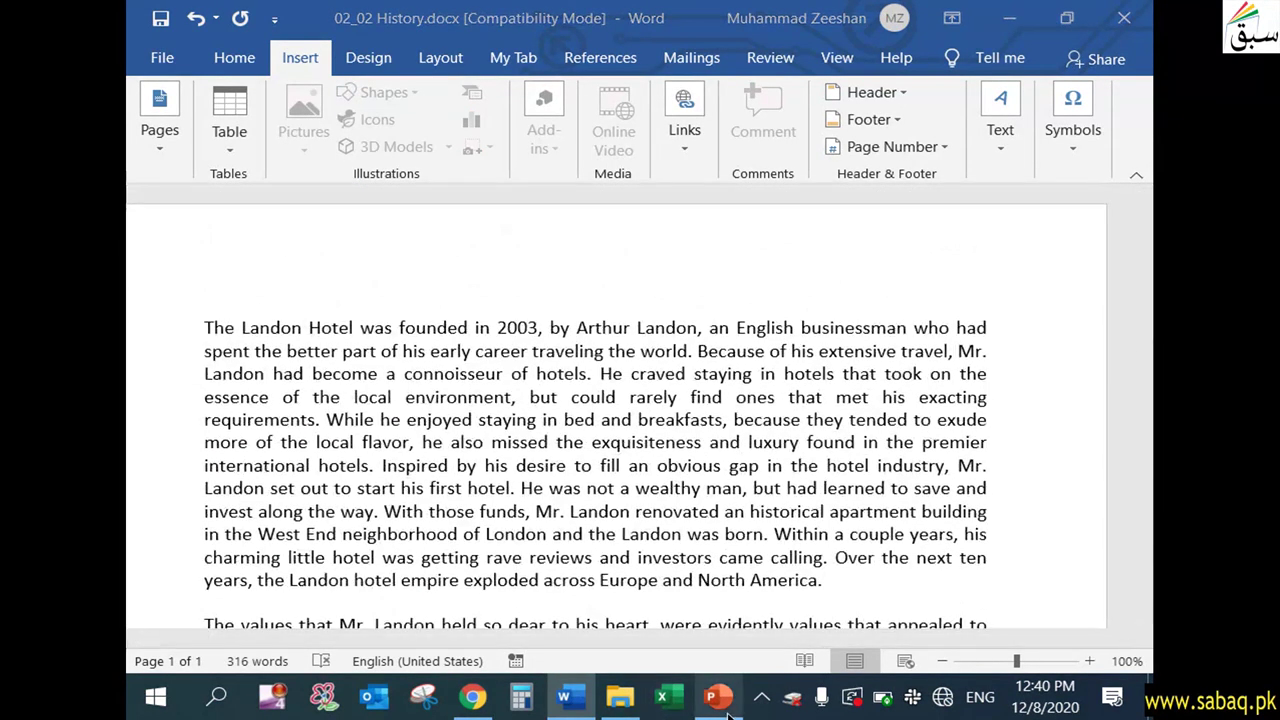
# In PowerPoint, finish the slide show and view slide 1, 'Add and Edit document Properties in MS Word', in Reading View.
pyautogui.click(718, 697)
pyautogui.click(674, 495)
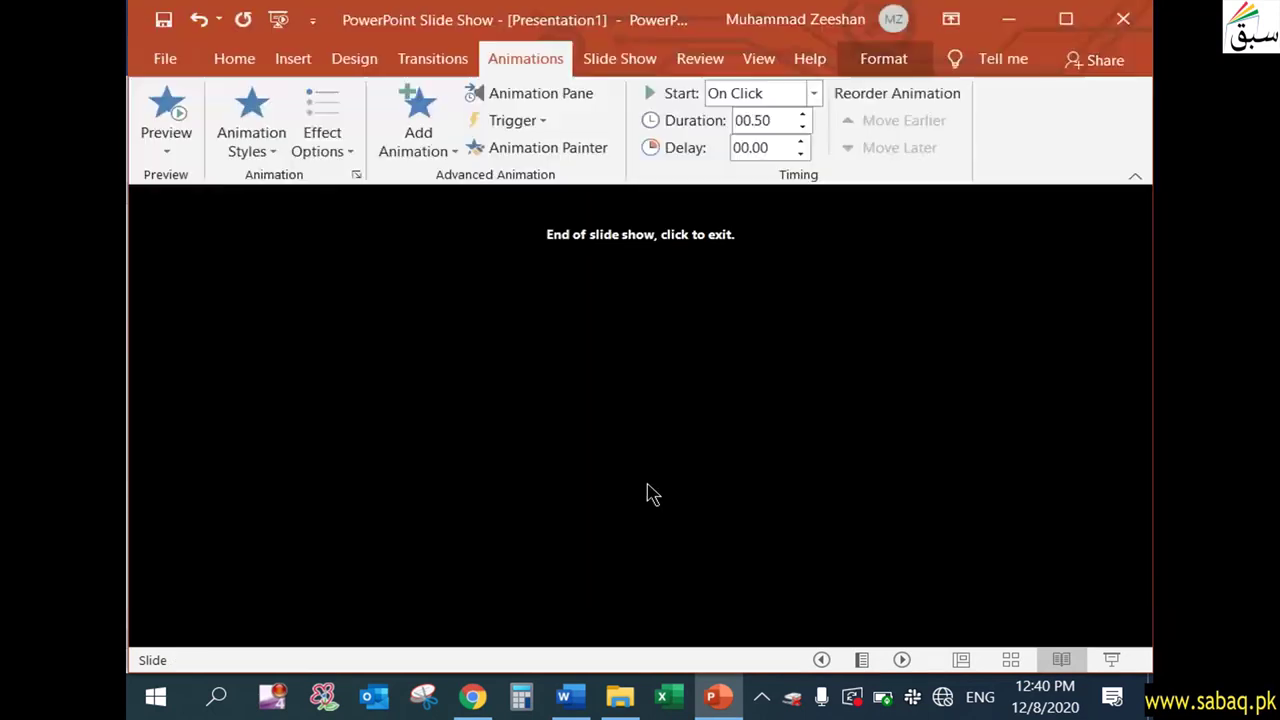
pyautogui.click(648, 493)
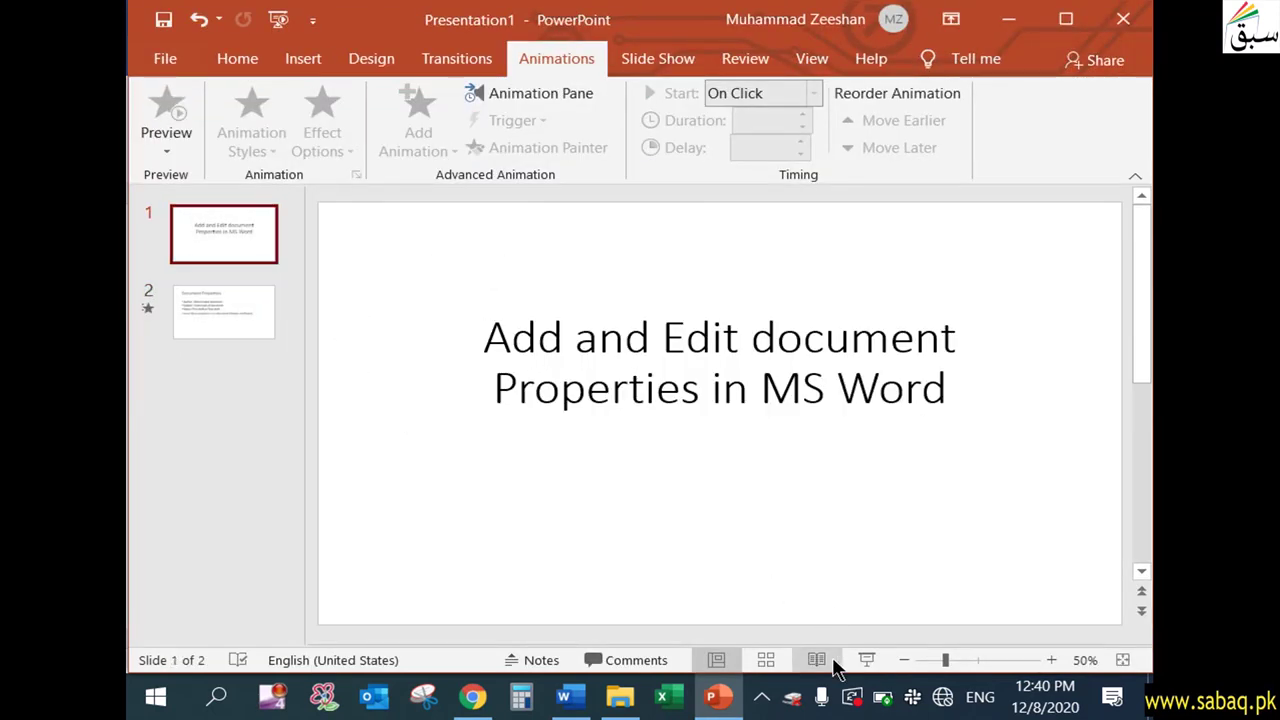
pyautogui.click(818, 660)
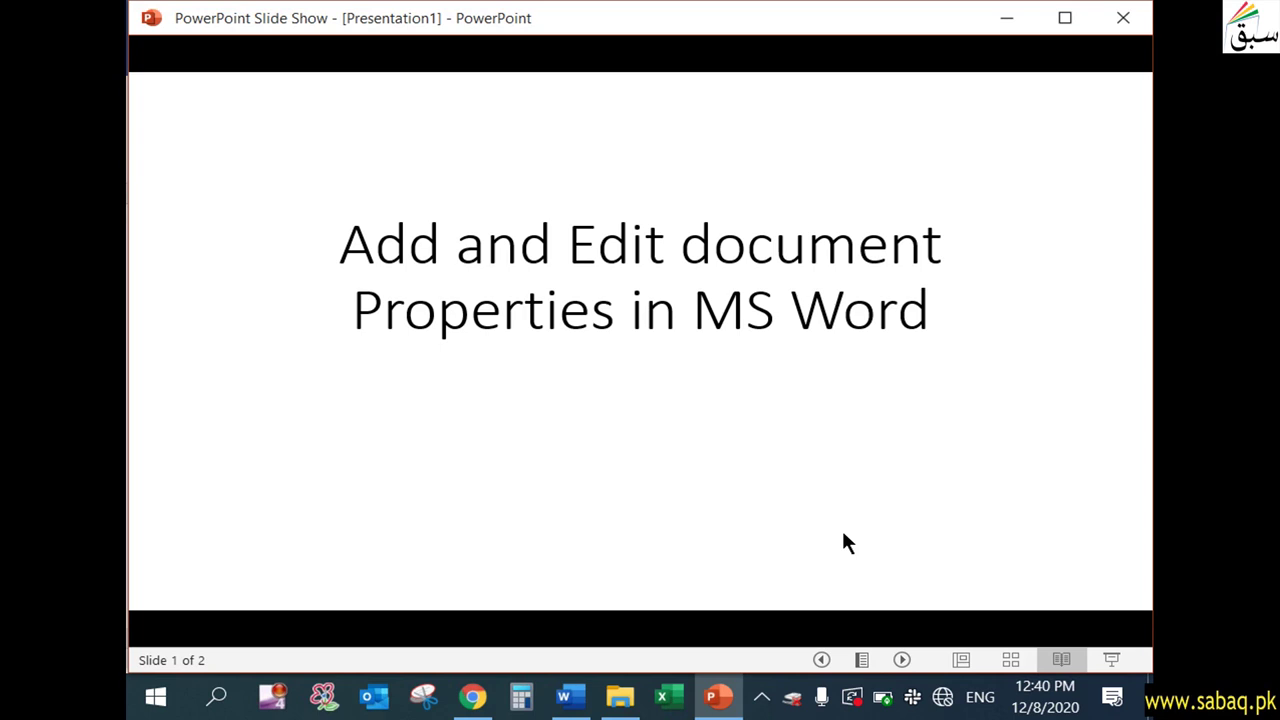